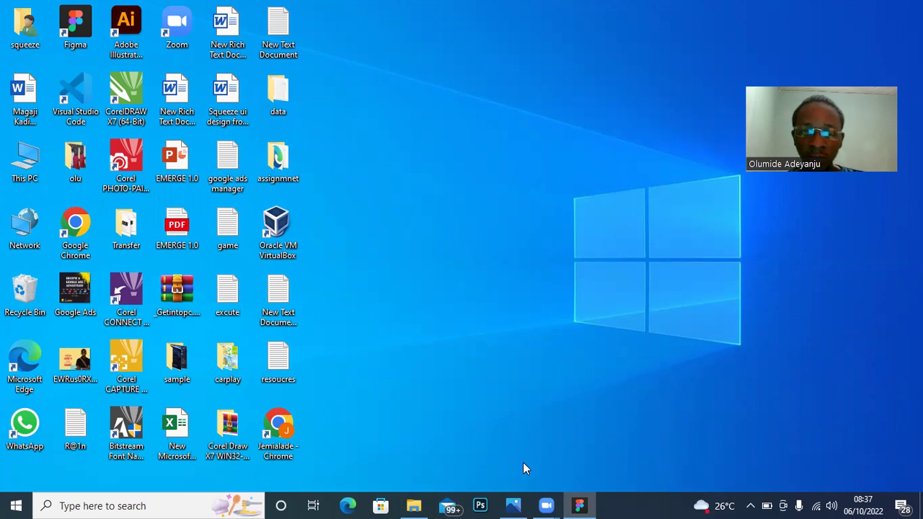
Examine the photographed paper sketches of the sign-up and login screens in the image viewer.
click(515, 505)
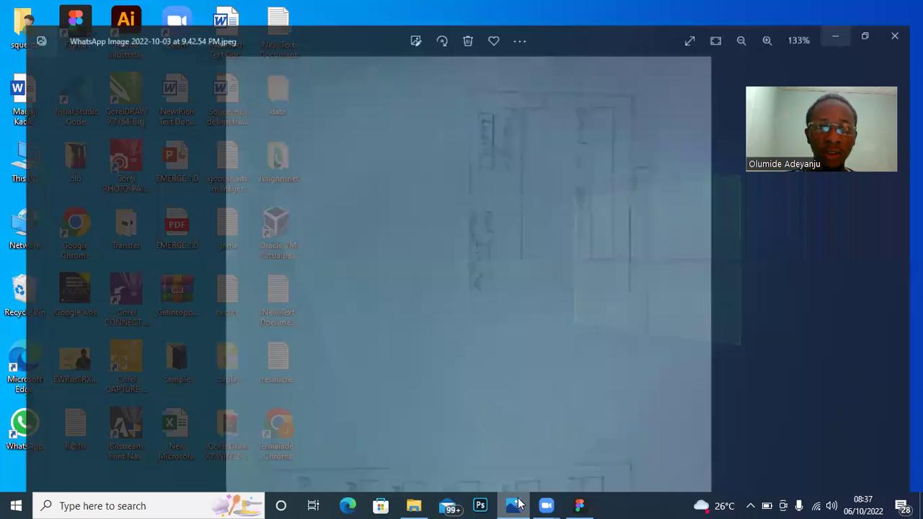
scroll(509, 188, down, 4)
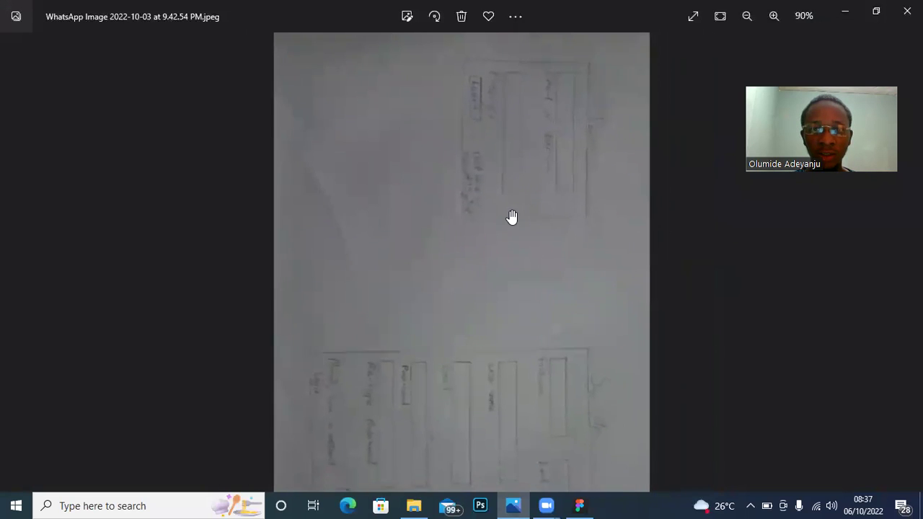
scroll(476, 351, up, 5)
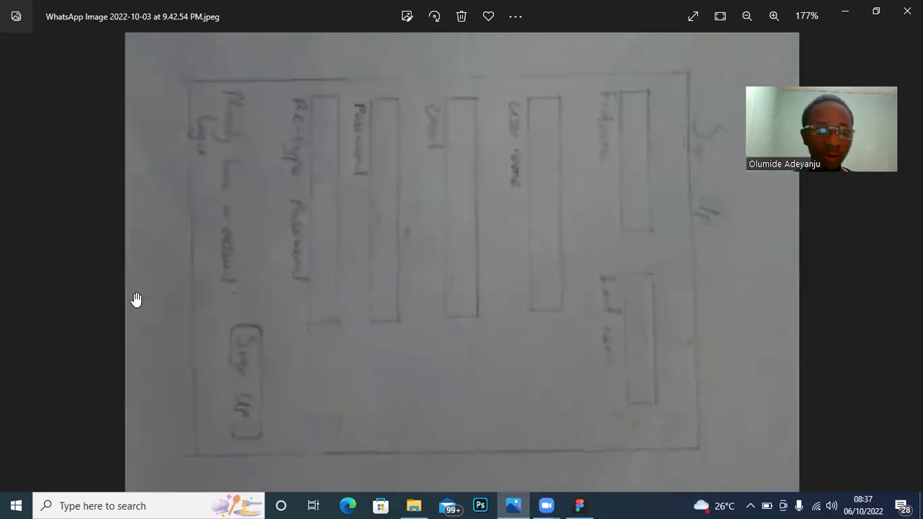
scroll(134, 298, down, 2)
click(21, 264)
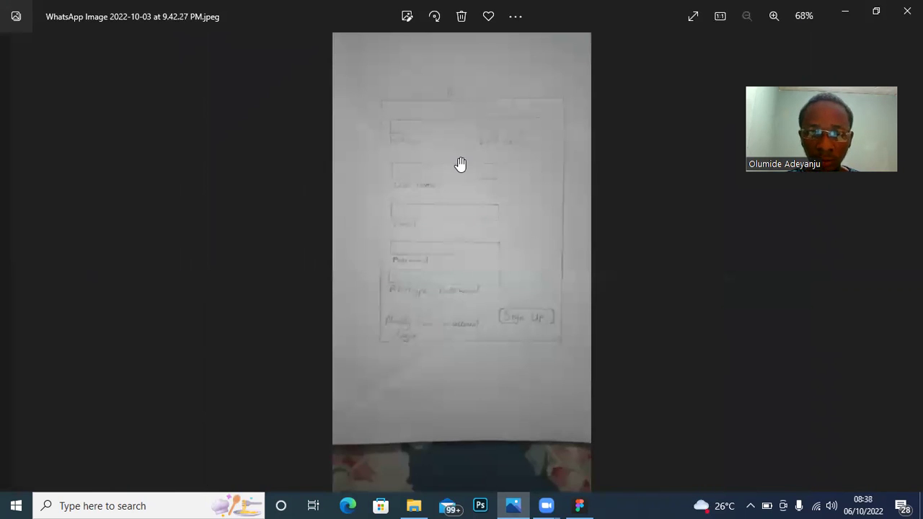
scroll(462, 163, up, 1)
drag(480, 136, 478, 142)
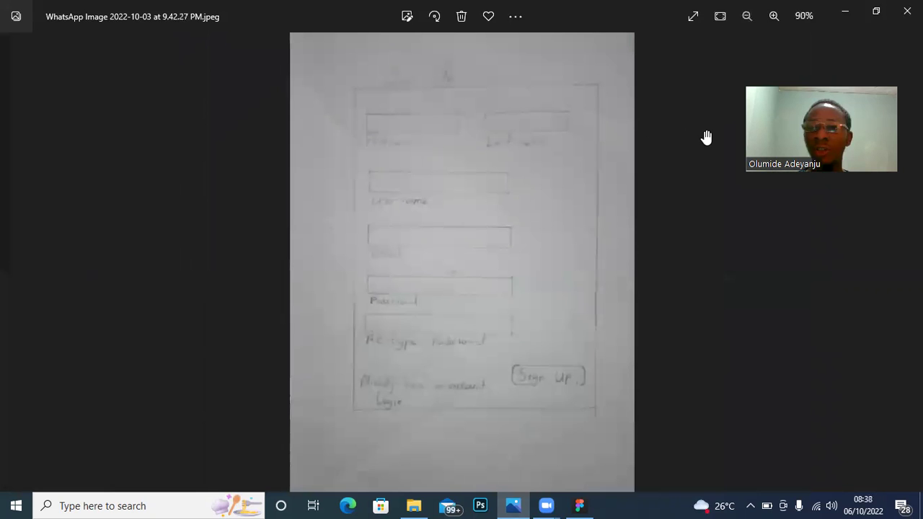
click(903, 262)
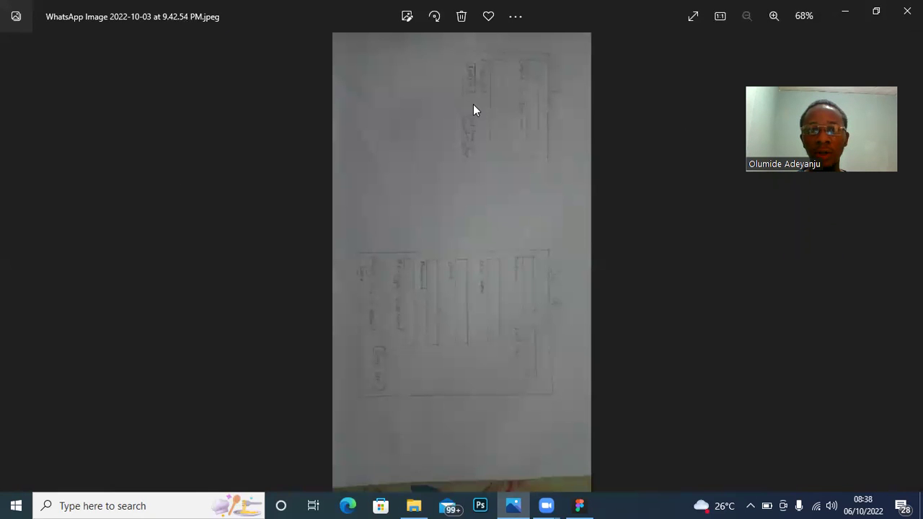
scroll(477, 107, up, 3)
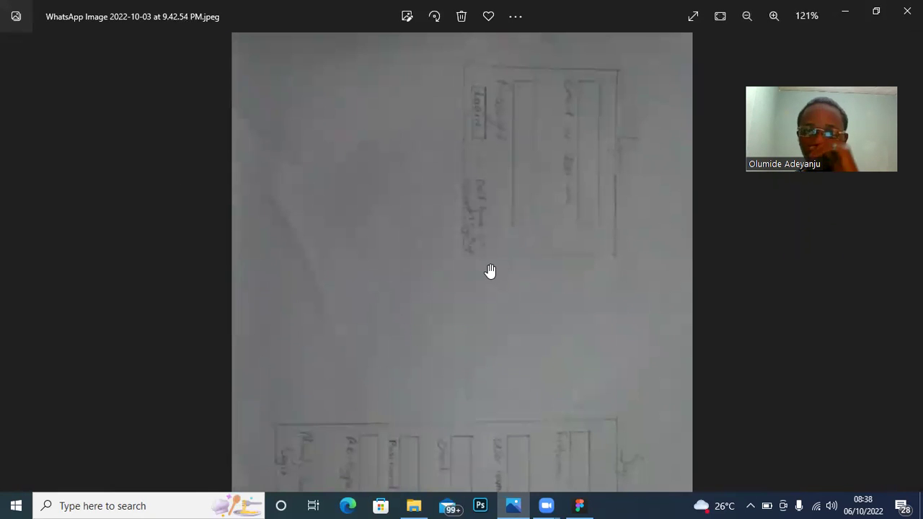
click(846, 11)
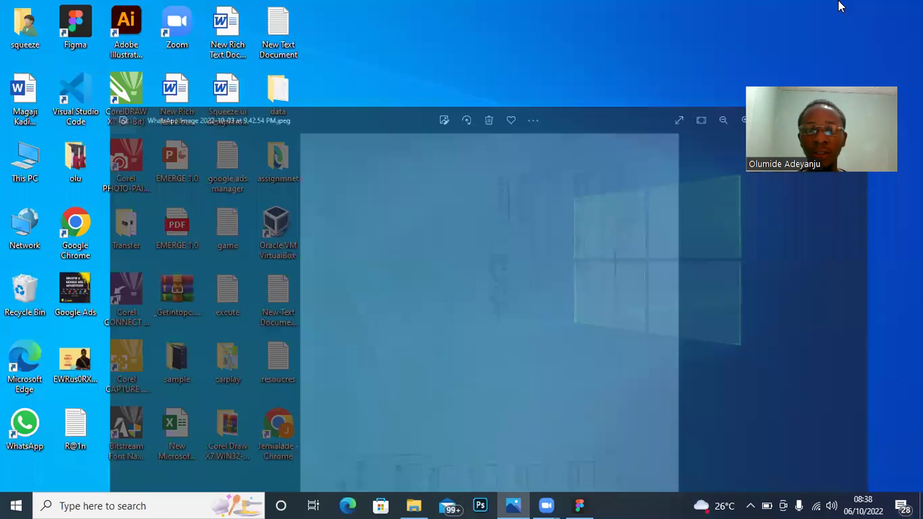
Switch to Figma, create a new design file and postpone the available update to the next launch.
click(579, 505)
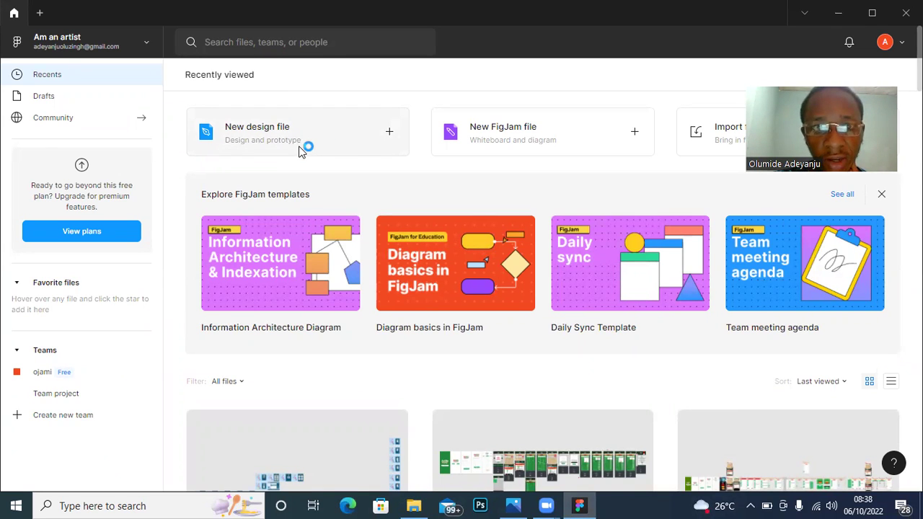
click(321, 133)
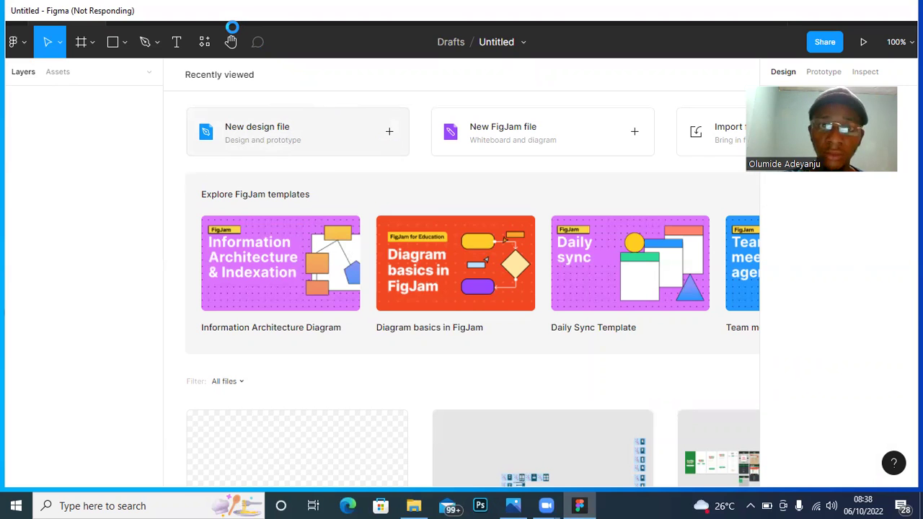
key(super+d)
key(super+d)
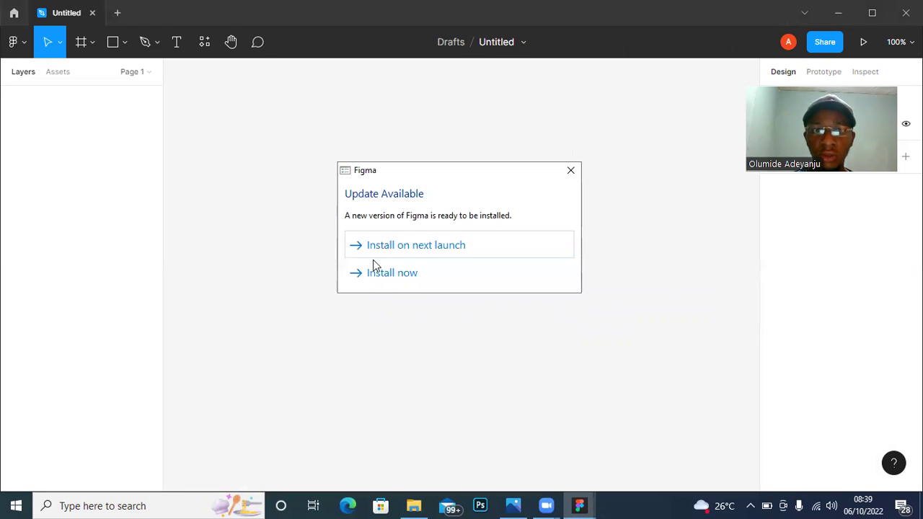
click(423, 251)
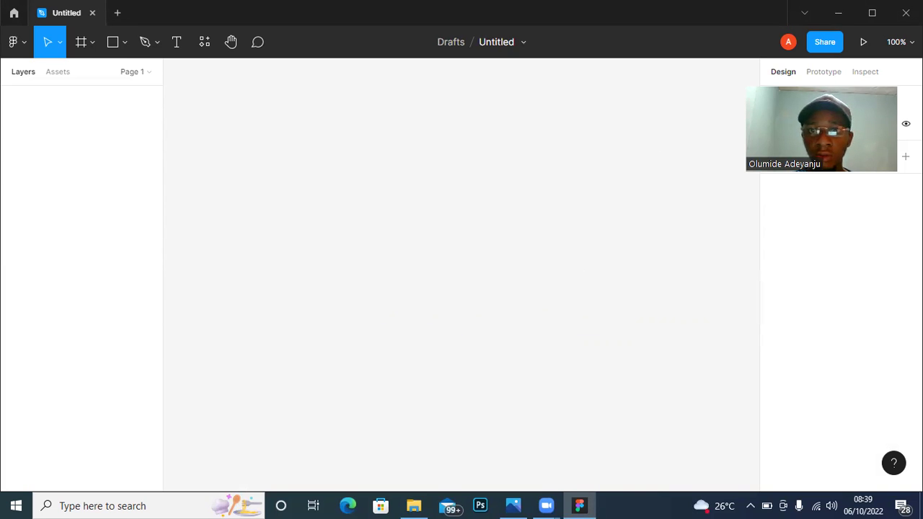
Add a phone frame to the empty canvas using the iPhone 14 Pro preset.
click(83, 43)
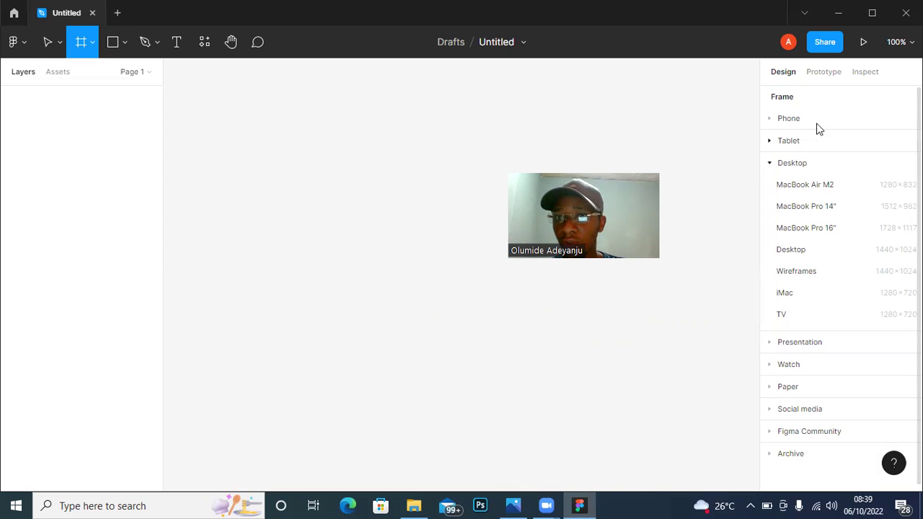
click(774, 119)
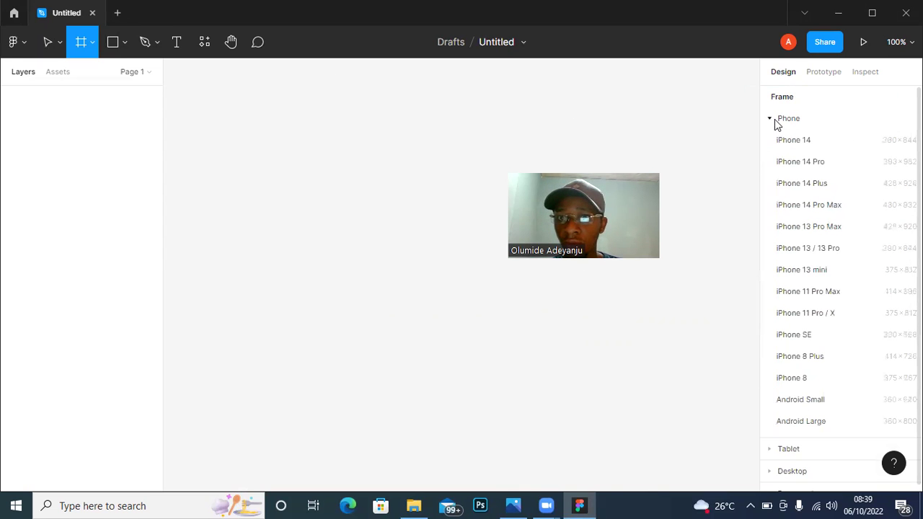
click(819, 163)
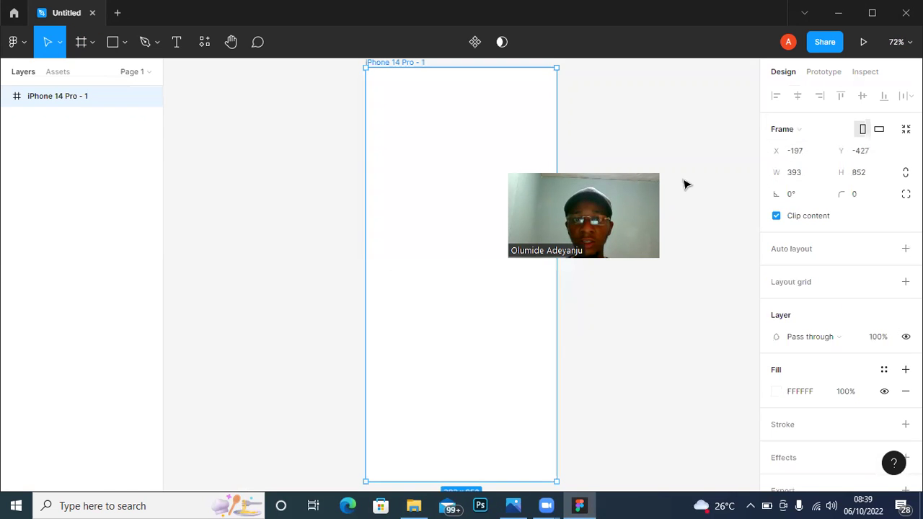
click(354, 153)
right_click(287, 138)
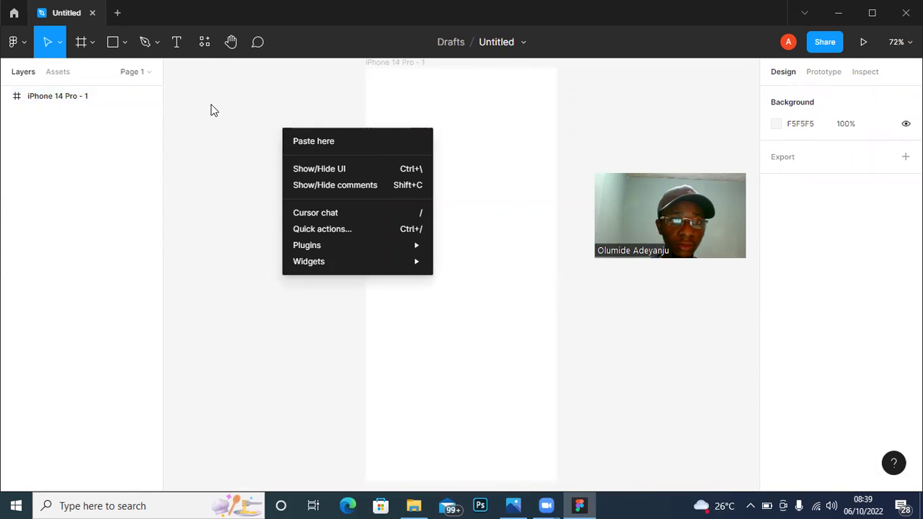
click(513, 505)
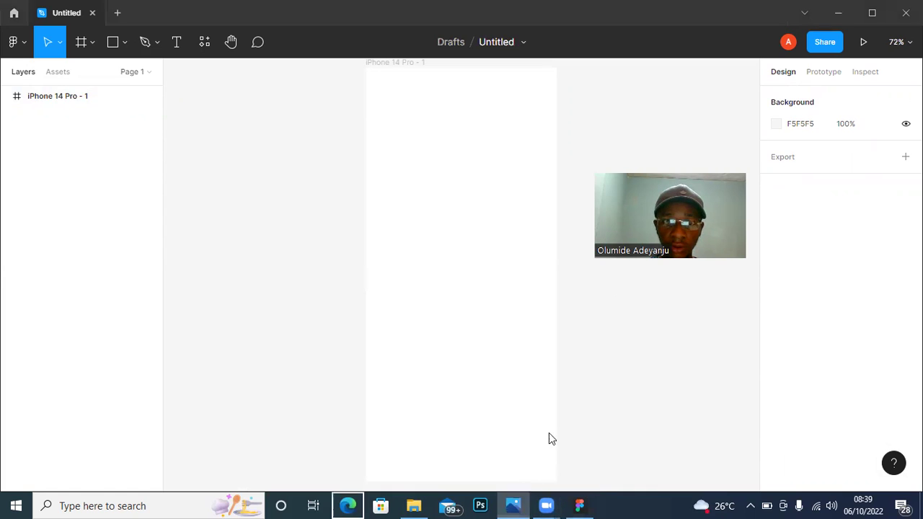
right_click(513, 505)
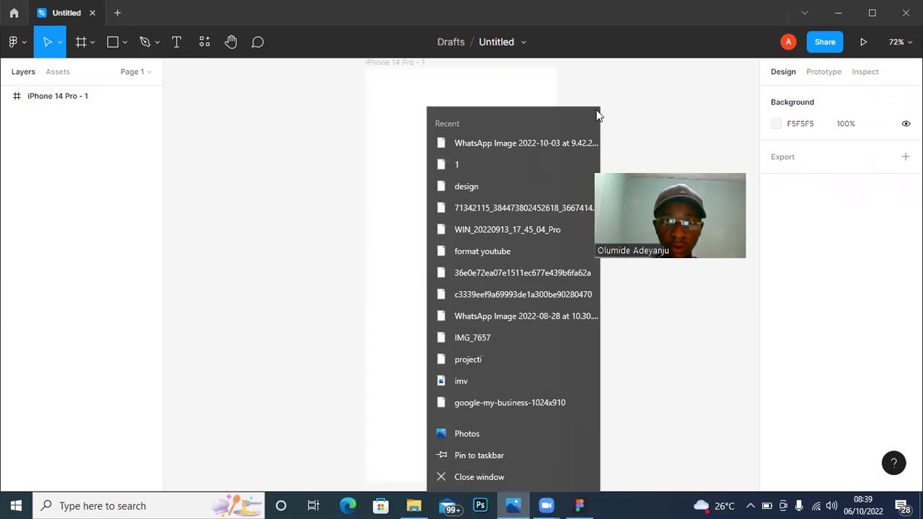
click(682, 107)
Shrink the Figma window and import WhatsApp Image 2022-10-03 at 9.42.27 PM from the Downloads folder onto its canvas.
click(875, 13)
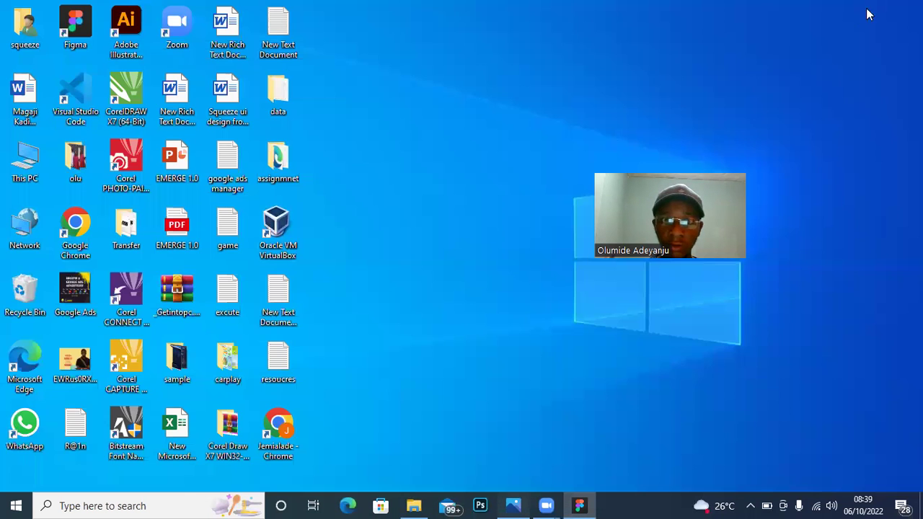
drag(740, 37, 854, 192)
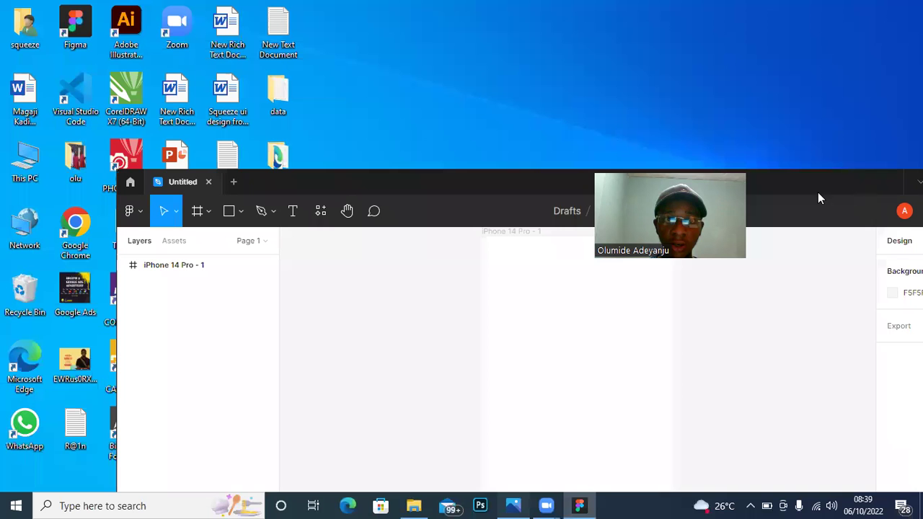
click(420, 499)
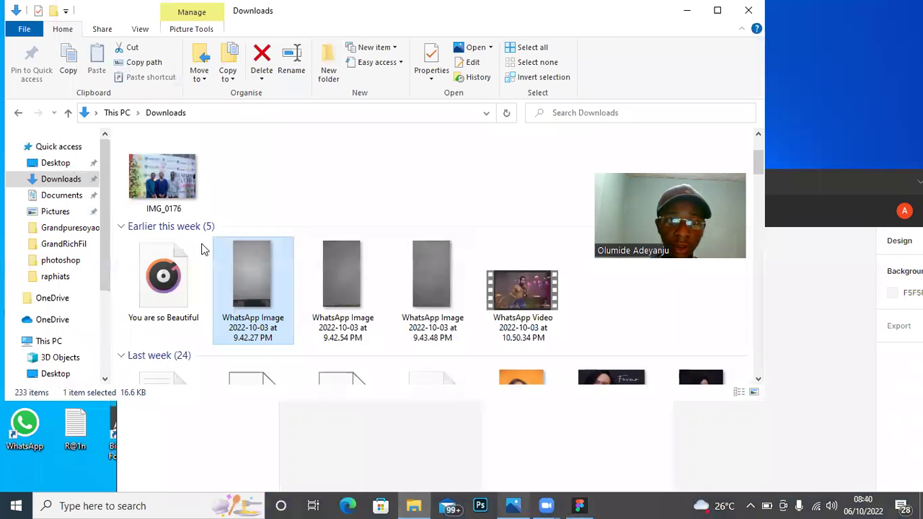
drag(439, 293, 798, 400)
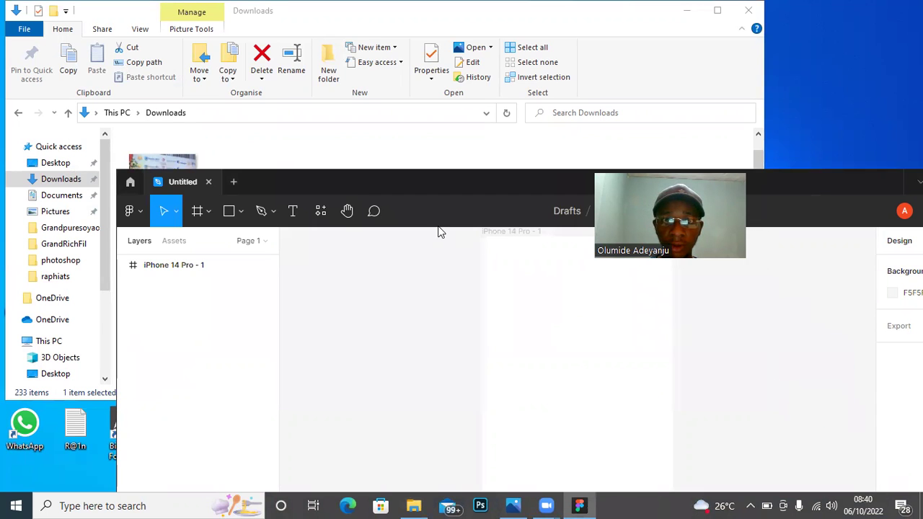
Import WhatsApp Image 2022-10-03 at 9.42.54 PM from Downloads onto the canvas as well, and maximise the Figma window.
click(404, 139)
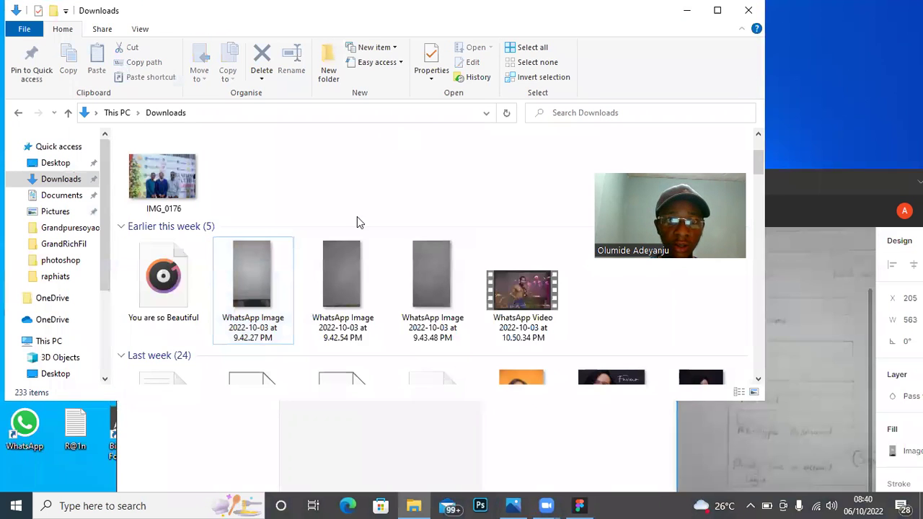
click(337, 283)
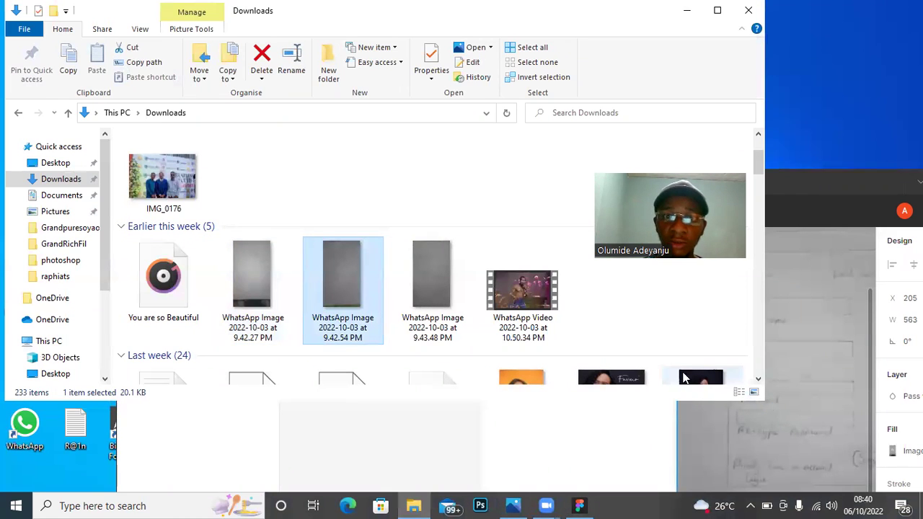
drag(339, 261, 812, 428)
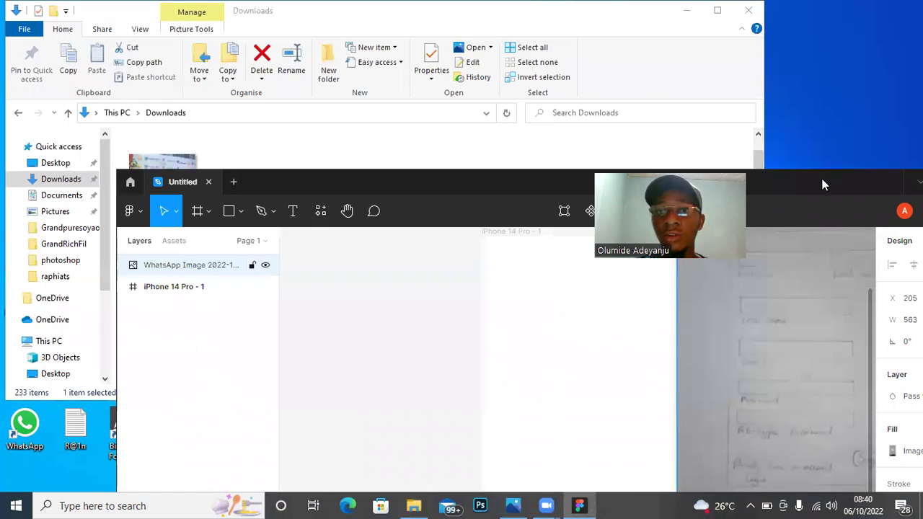
click(425, 201)
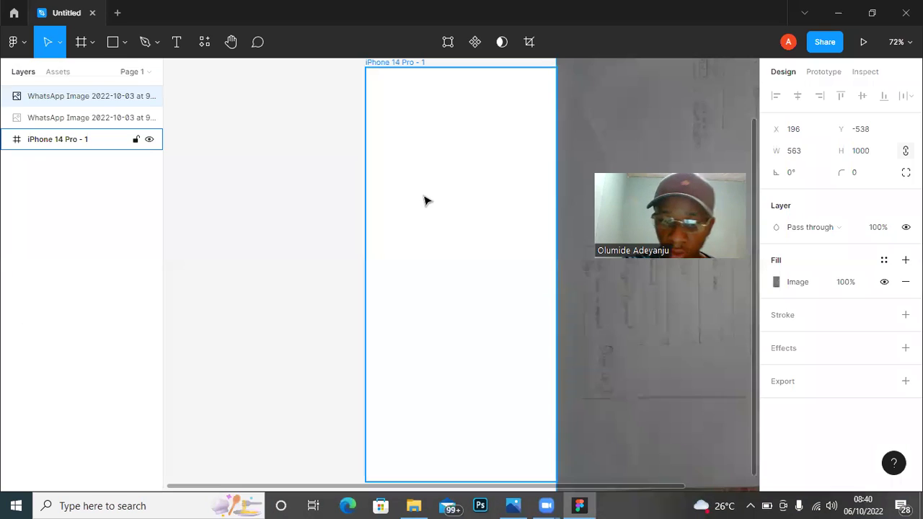
Enlarge the 9.42.54 PM sketch photo beside the phone frame and move the 9.42.27 PM photo to the frame's opposite side.
scroll(425, 201, down, 5)
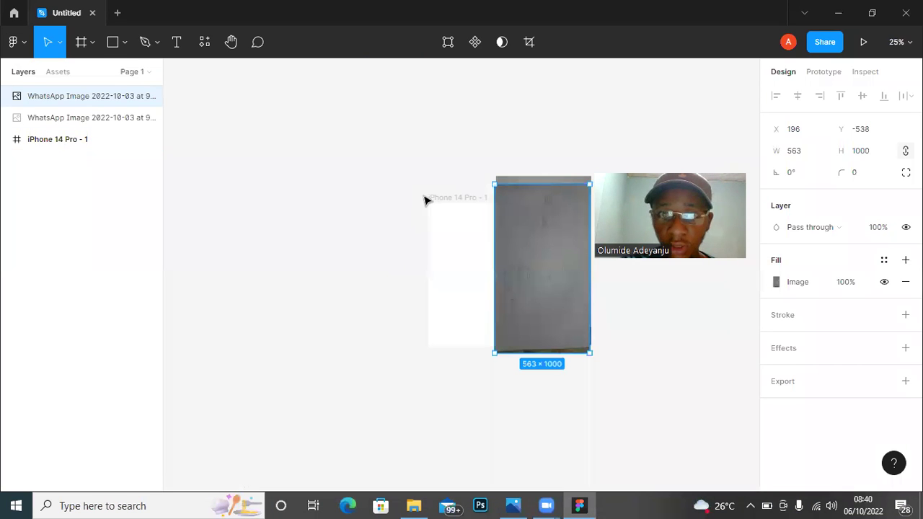
drag(546, 261, 292, 278)
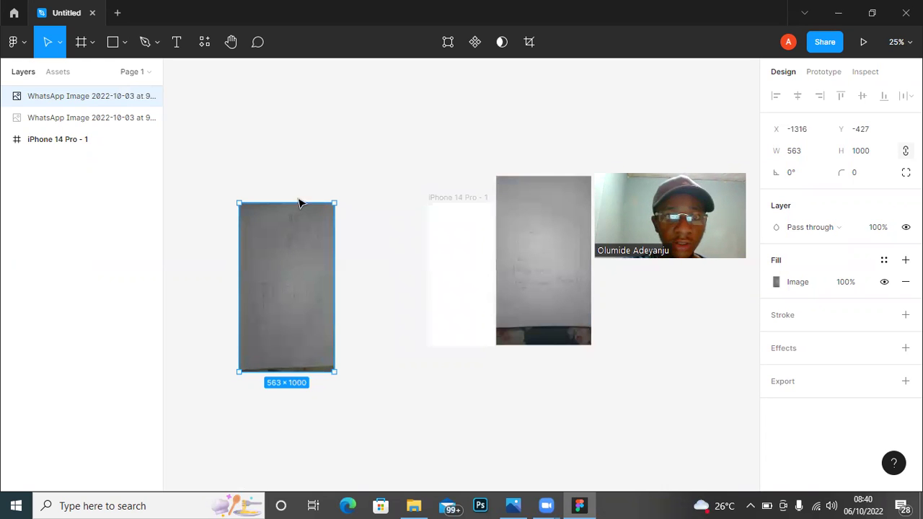
drag(332, 204, 437, 97)
drag(342, 227, 249, 274)
drag(529, 267, 549, 222)
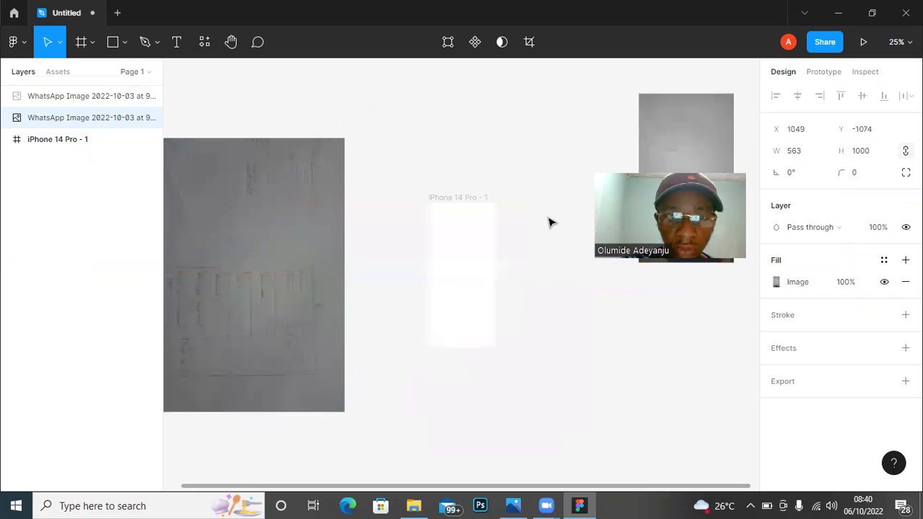
Delete the enlarged sideways sketch photo and put the sign-up sketch left of the phone frame, enlarged to about 1287 × 1475.
click(328, 199)
key(Delete)
drag(659, 134, 317, 235)
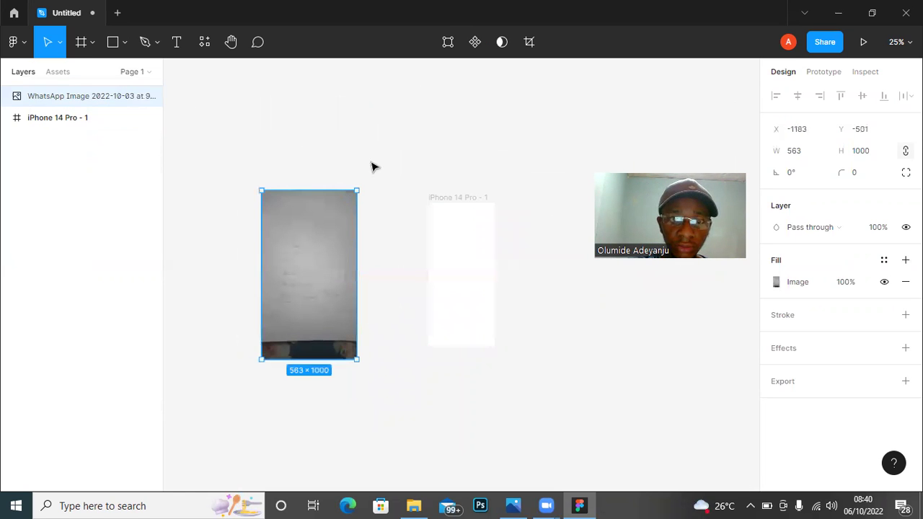
drag(357, 190, 479, 110)
drag(365, 228, 292, 272)
Move the sign-up sketch photo across the phone frame and place it outside the frame, to its right.
click(469, 292)
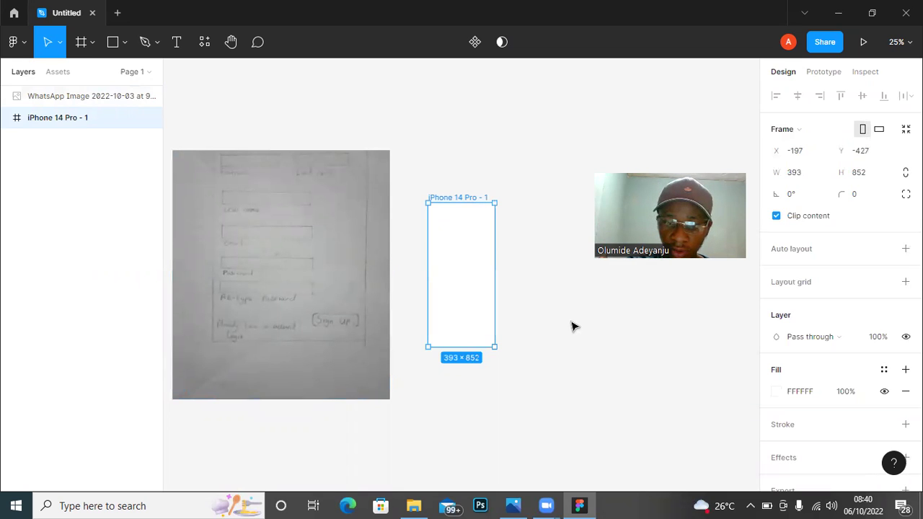
key(ctrl+plus)
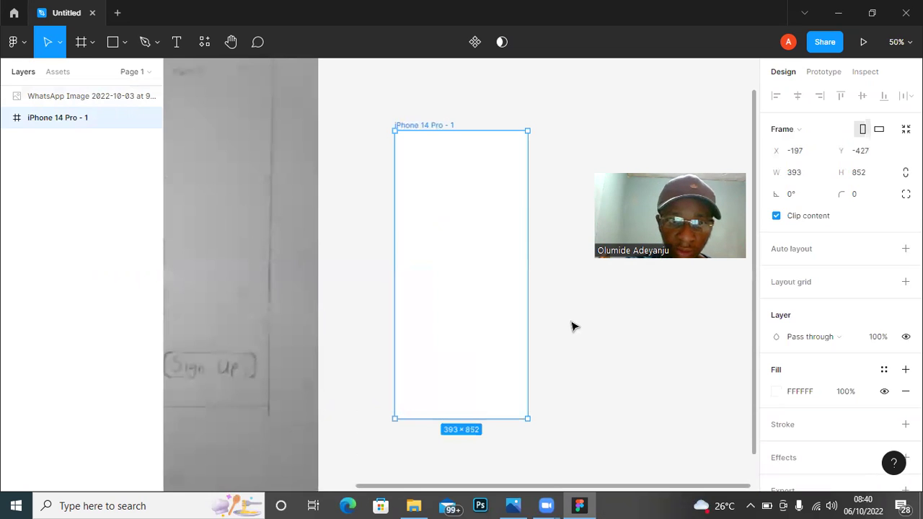
click(270, 208)
drag(269, 209, 577, 241)
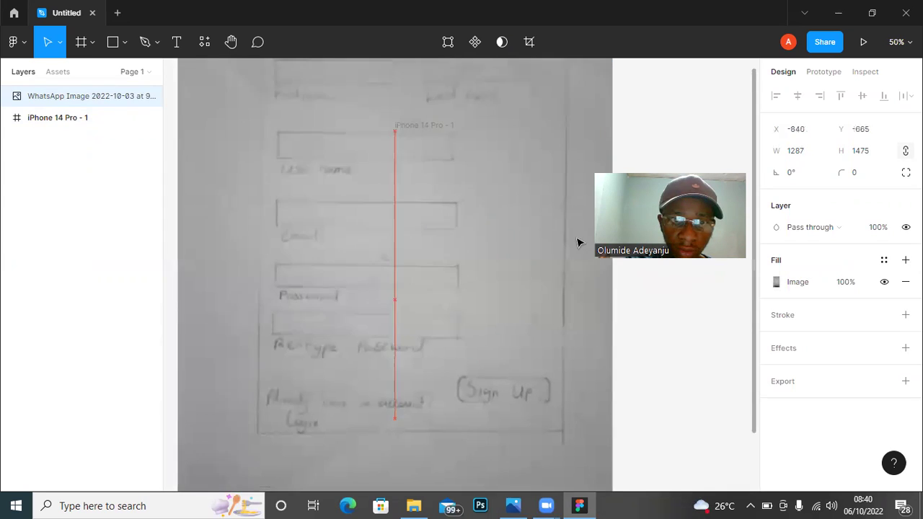
drag(505, 107, 494, 180)
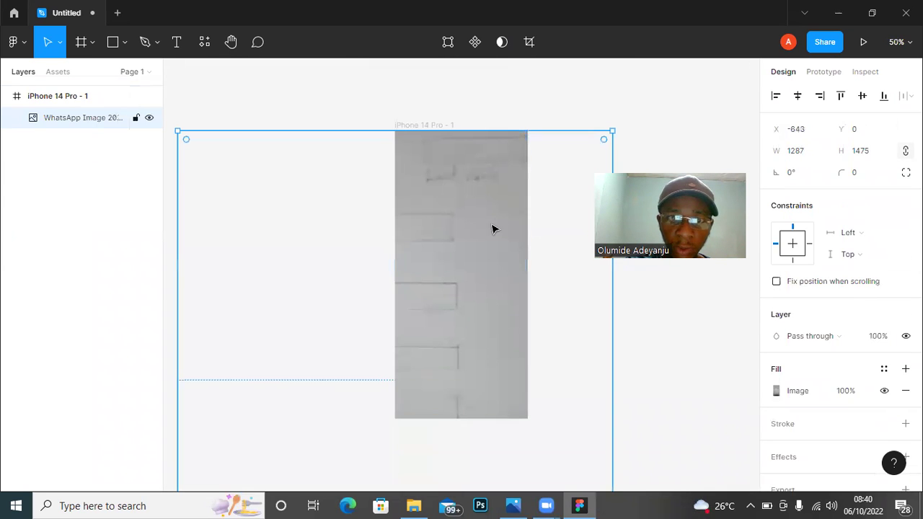
drag(469, 205, 639, 333)
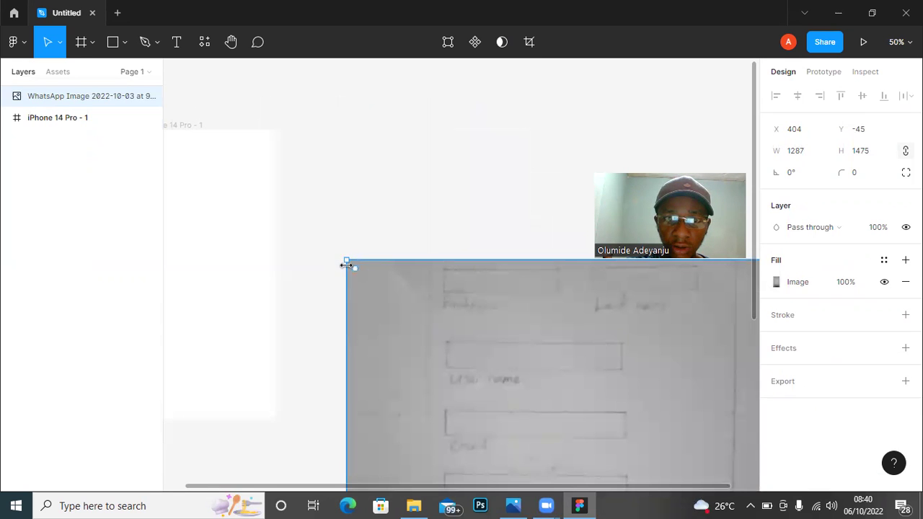
Shrink the sign-up sketch photo to about 607 × 748 and place it just right of the phone frame.
drag(344, 260, 377, 158)
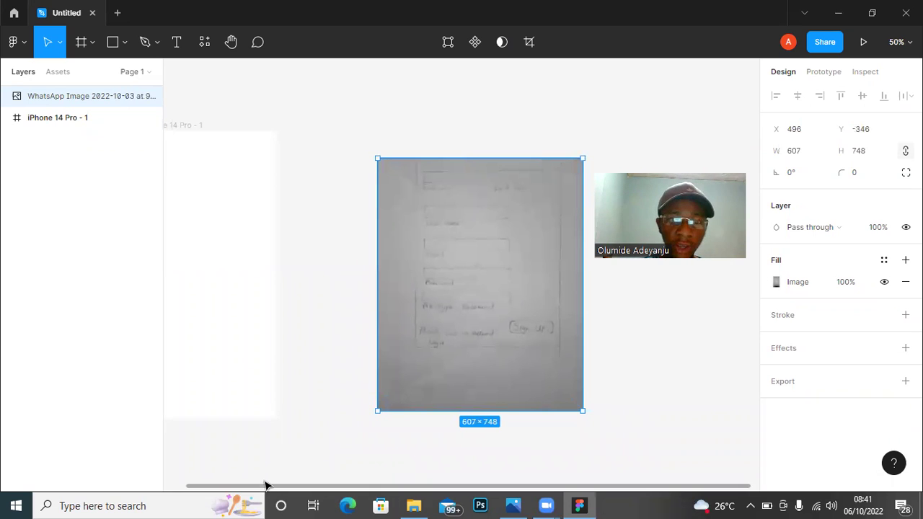
drag(263, 489, 208, 490)
drag(529, 359, 475, 318)
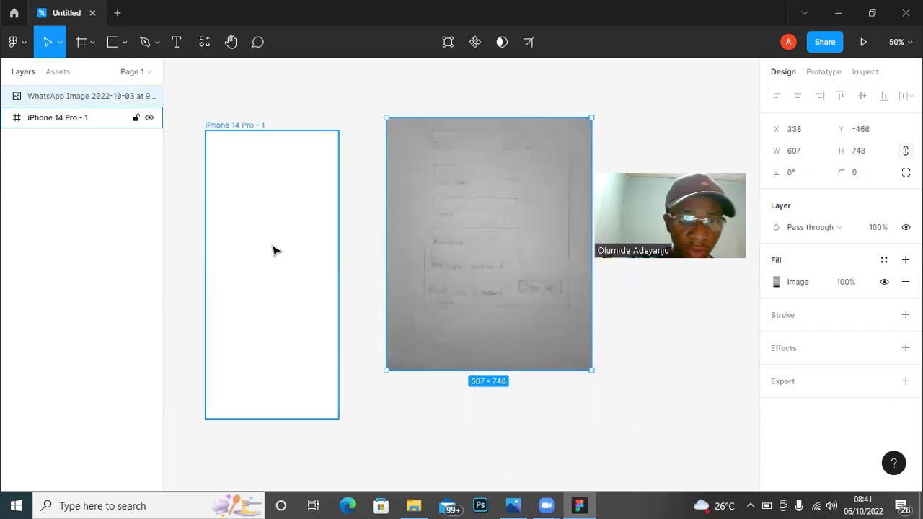
Draw a rectangle about 393 × 865 that covers the whole iPhone 14 Pro frame.
click(272, 250)
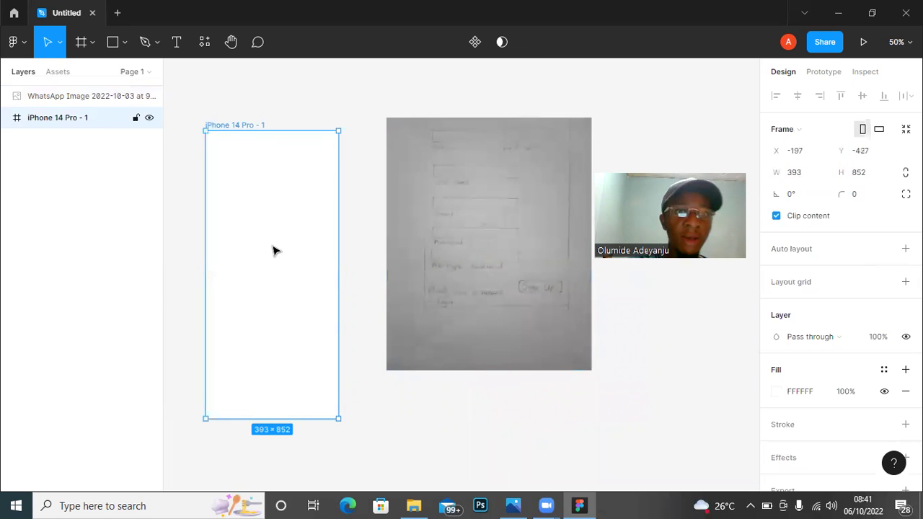
click(113, 42)
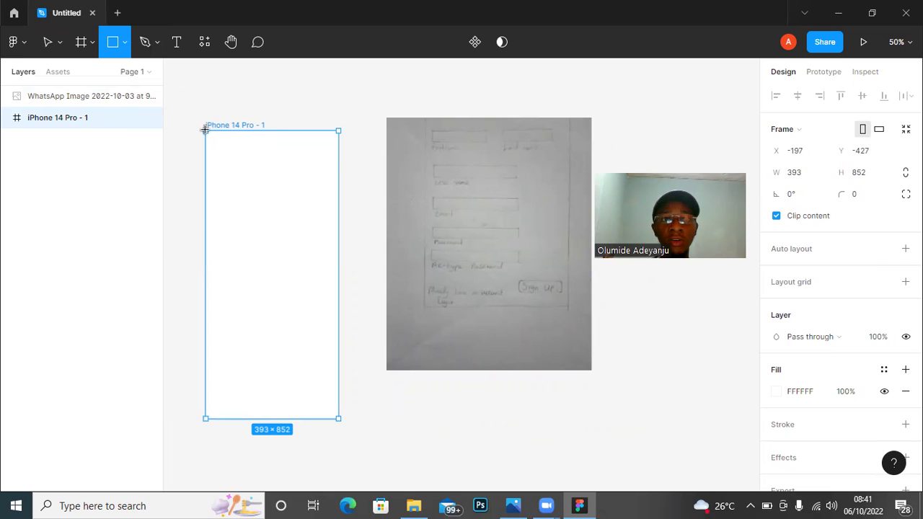
drag(204, 130, 339, 424)
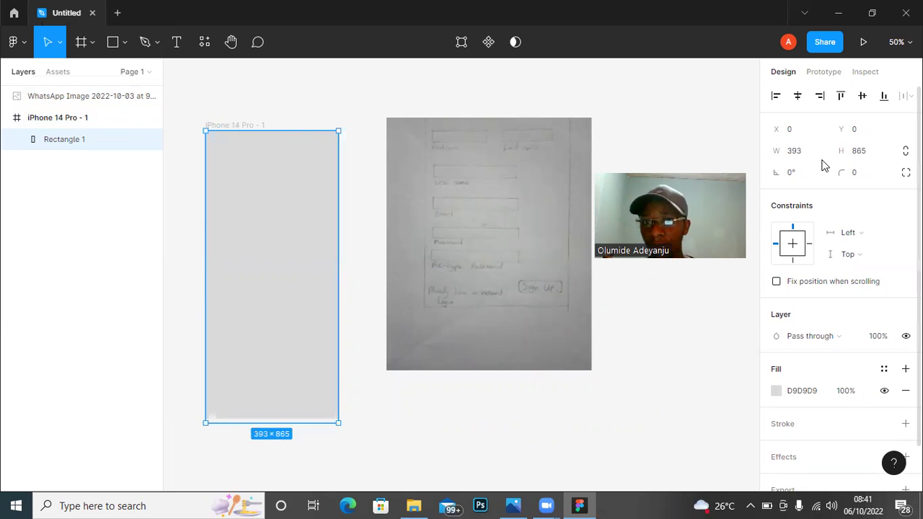
Change the covering rectangle's fill to light grey EEEEEE.
click(776, 392)
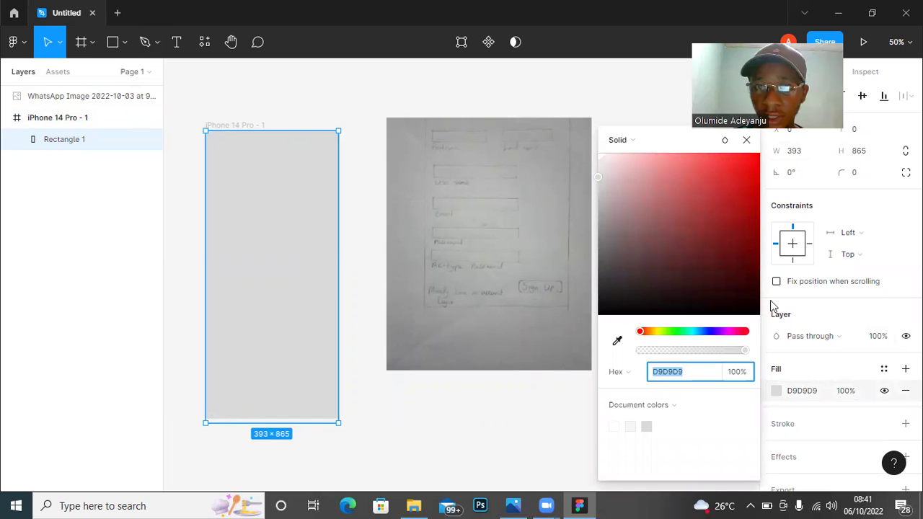
drag(599, 155, 599, 173)
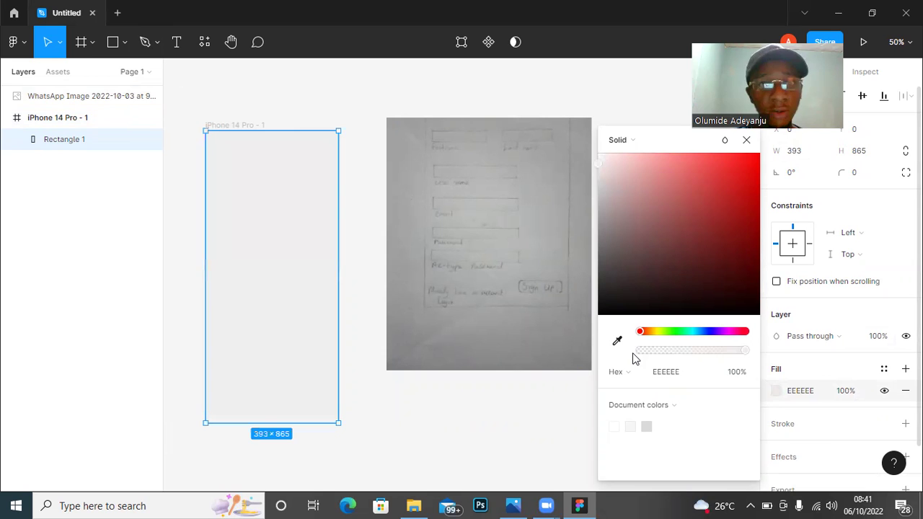
click(649, 103)
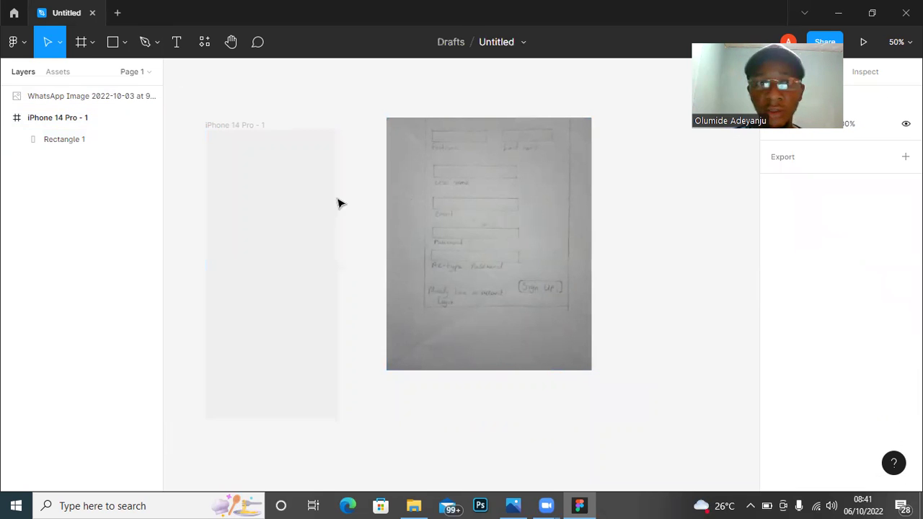
Set the phone frame's corner radius to 5 for all corners.
click(260, 191)
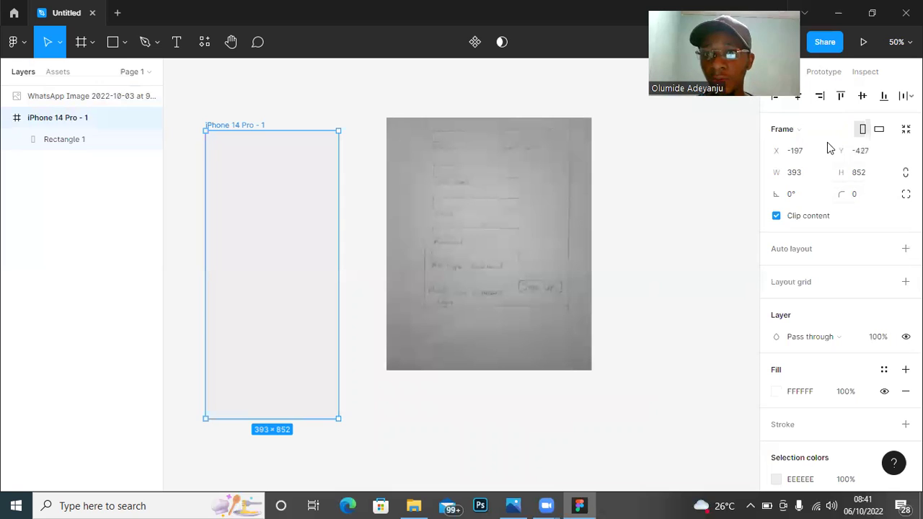
click(905, 194)
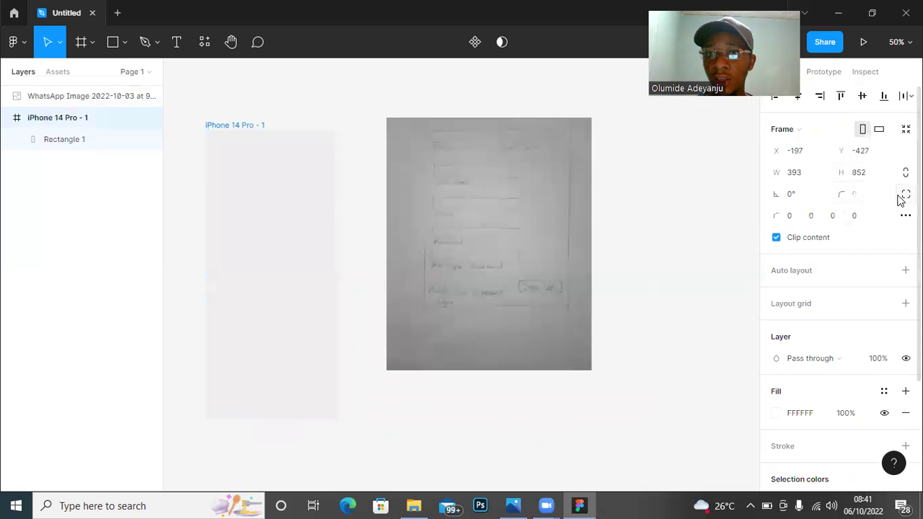
click(788, 216)
click(811, 216)
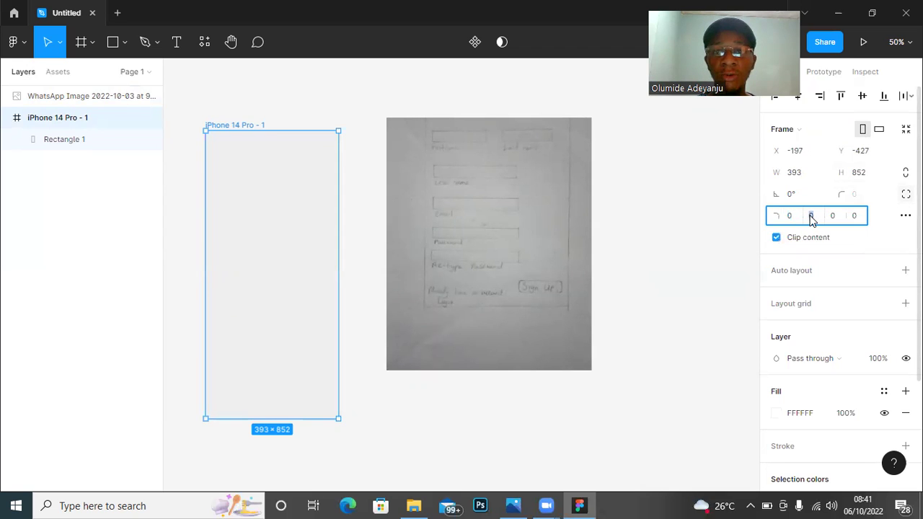
click(857, 196)
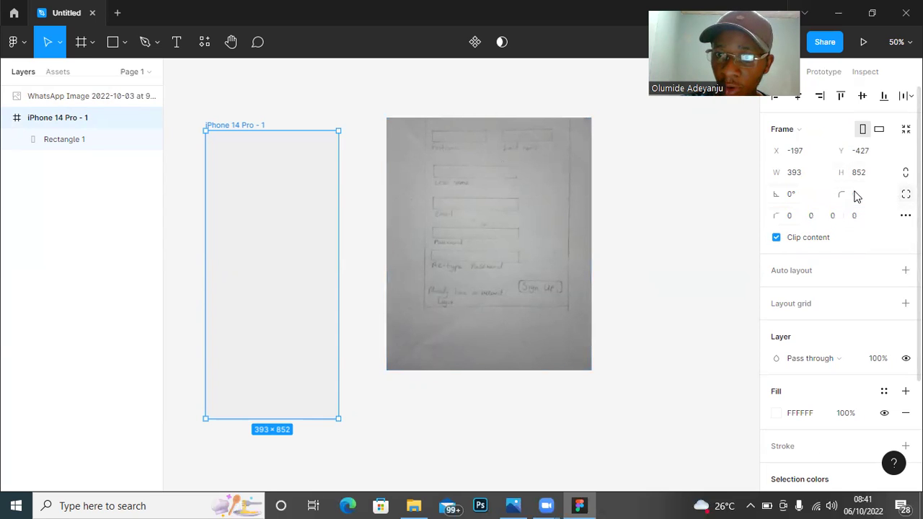
click(857, 197)
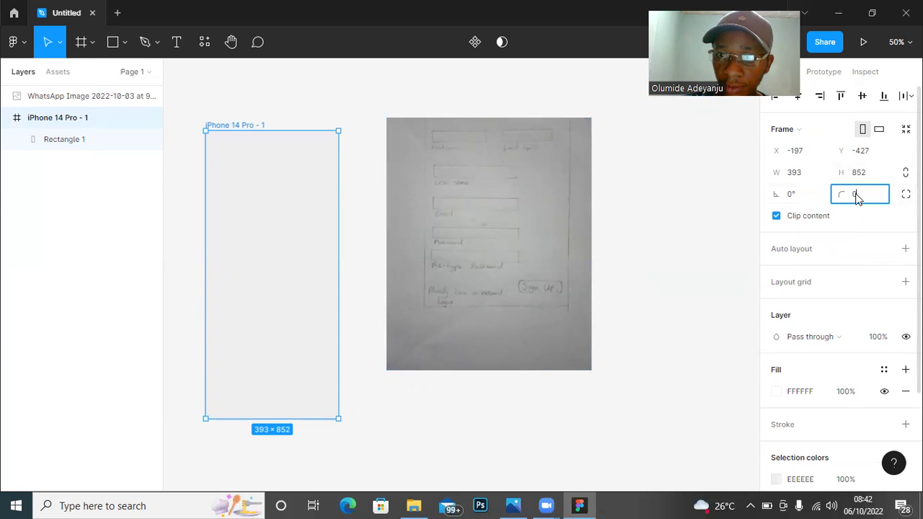
text(5)
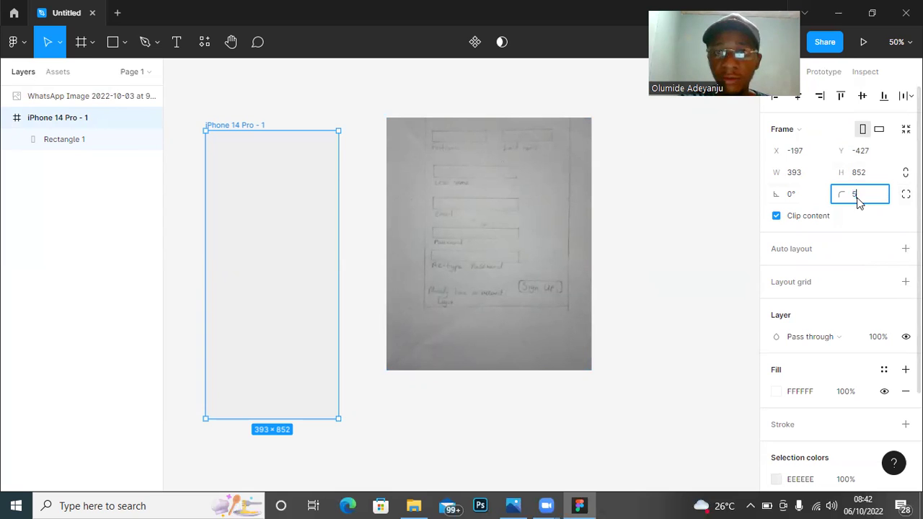
click(680, 220)
click(294, 202)
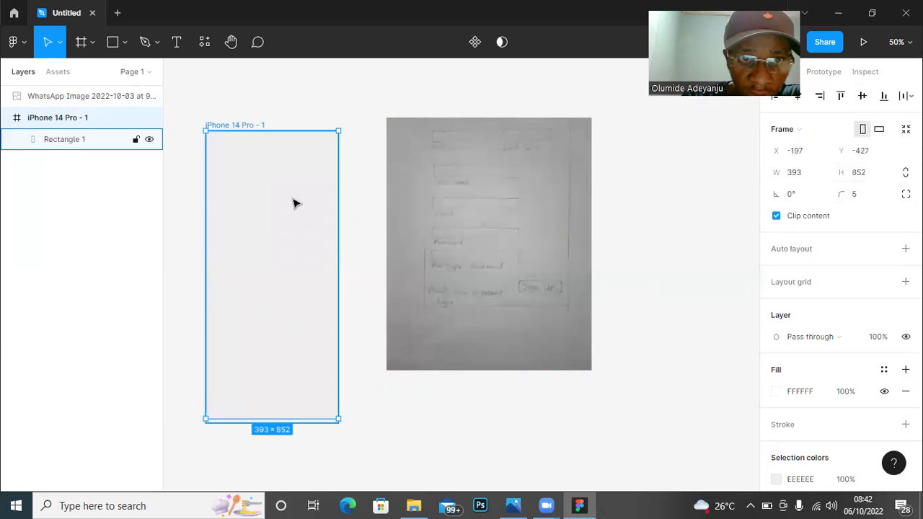
Set the phone frame's corner radius to 10 and shift the frame slightly on the canvas.
click(861, 195)
text(10)
click(665, 229)
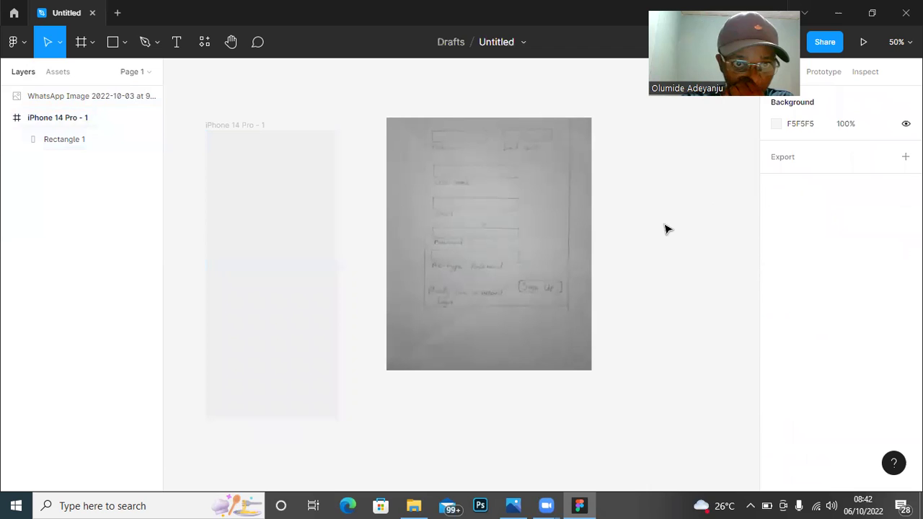
click(303, 189)
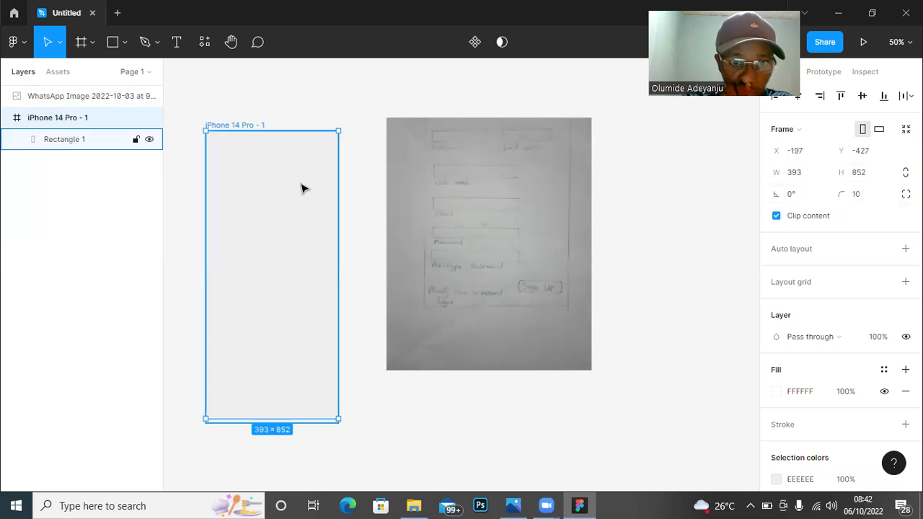
drag(301, 189, 303, 193)
click(693, 227)
click(303, 213)
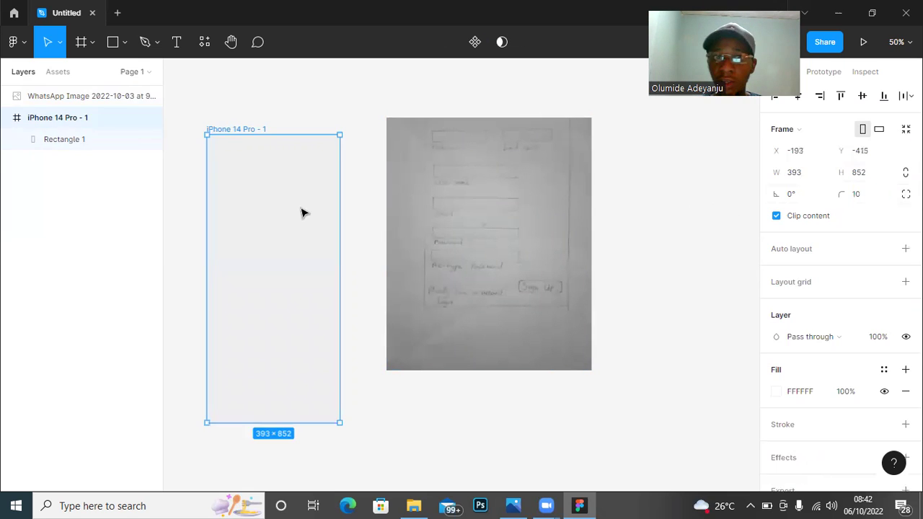
Change the phone frame's own fill colour to red D33B3B.
click(783, 390)
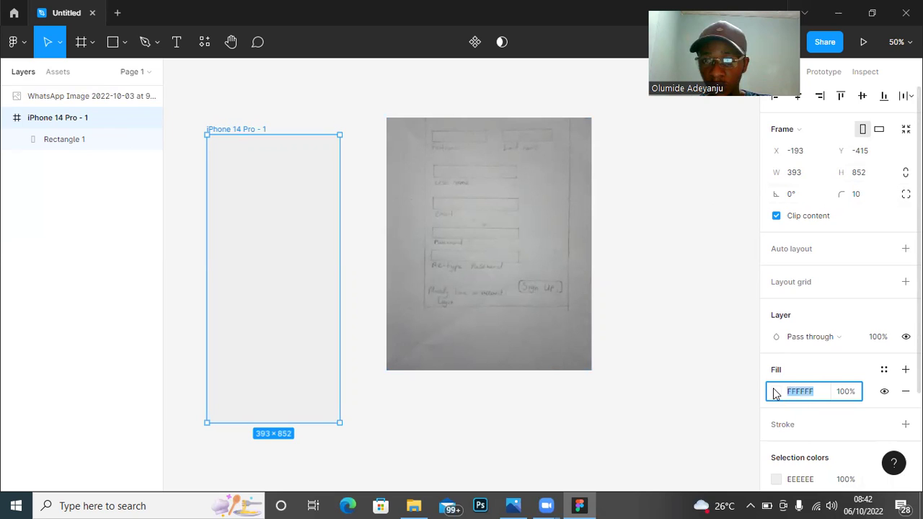
click(778, 398)
click(779, 395)
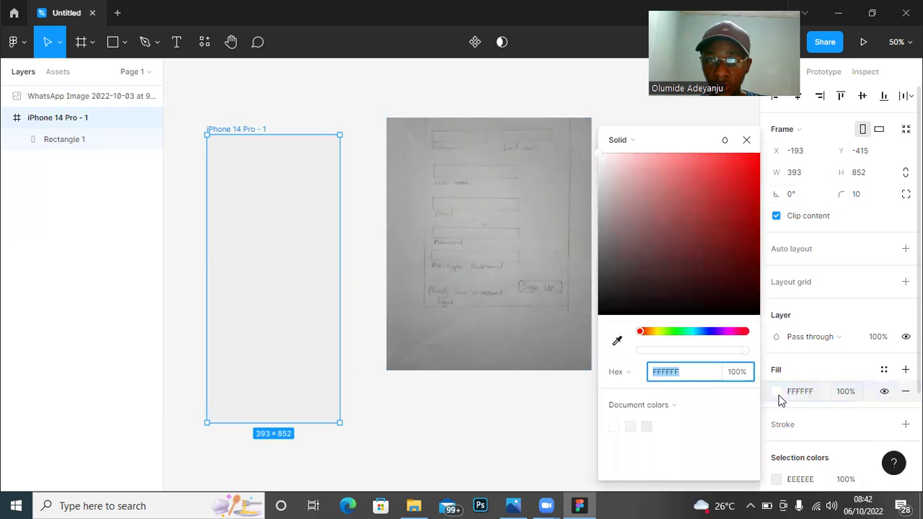
drag(684, 228, 698, 157)
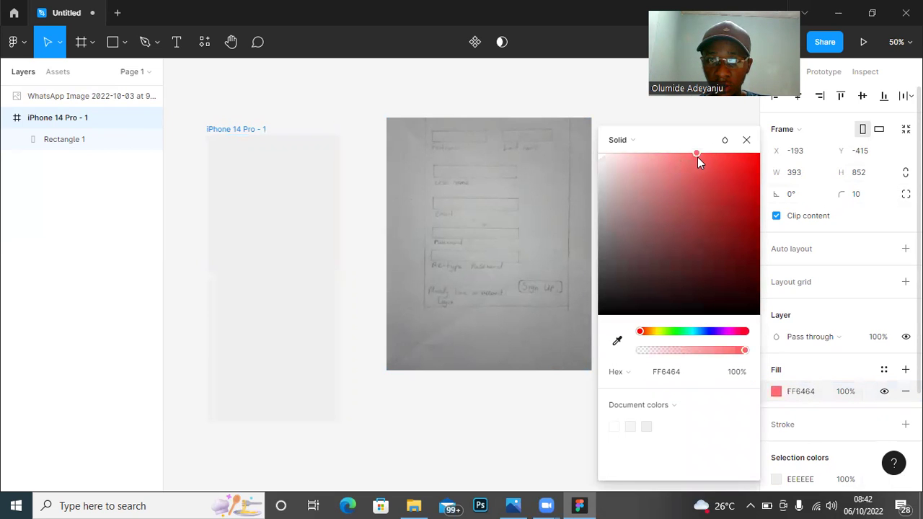
click(715, 180)
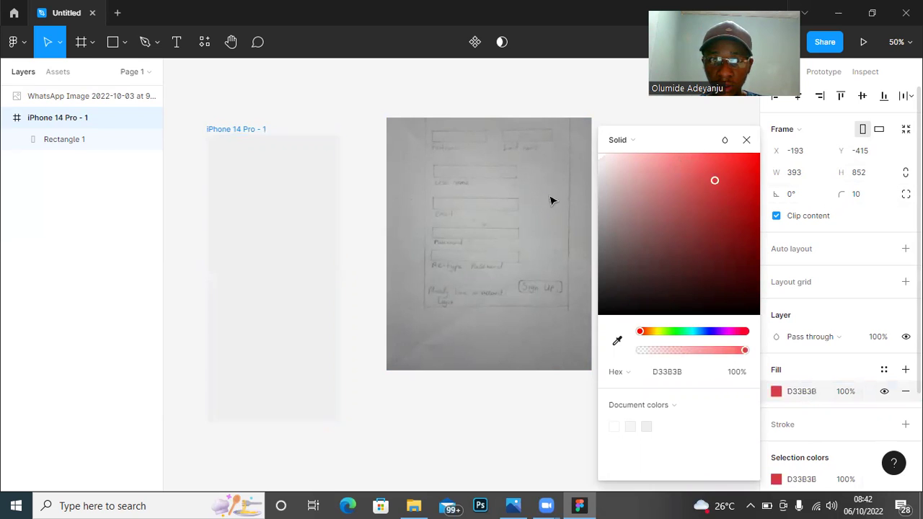
Recolour the rectangle covering the frame with a solid teal fill, 08B2C9.
click(303, 195)
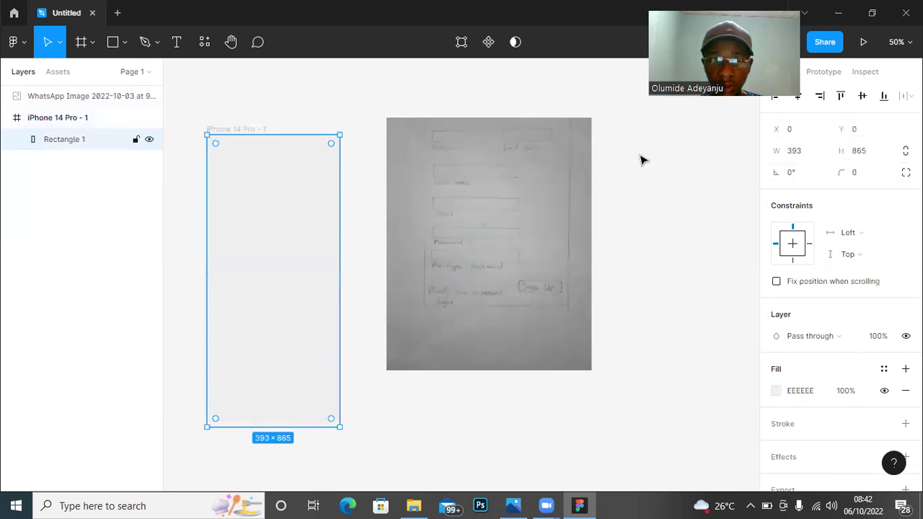
click(776, 391)
drag(683, 203, 732, 199)
drag(741, 235, 739, 290)
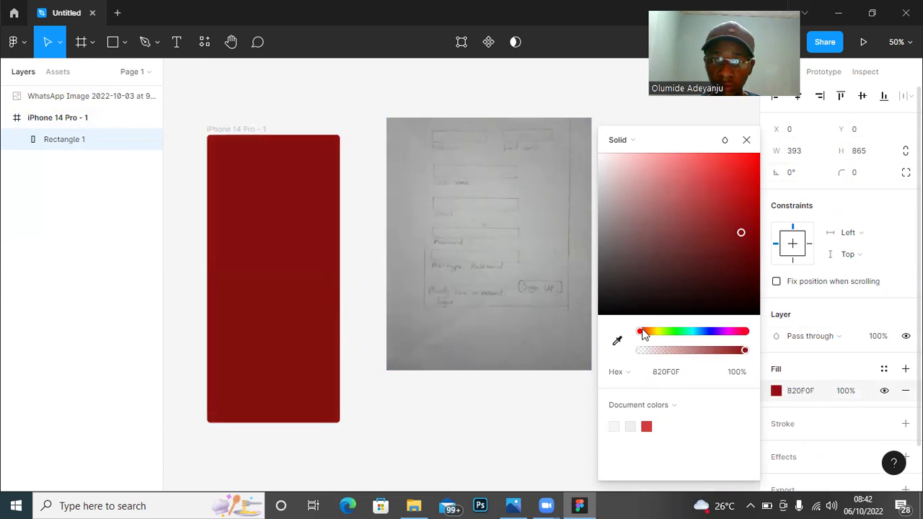
mouse_move(638, 335)
mouse_down()
mouse_move(663, 336)
mouse_move(651, 337)
mouse_up()
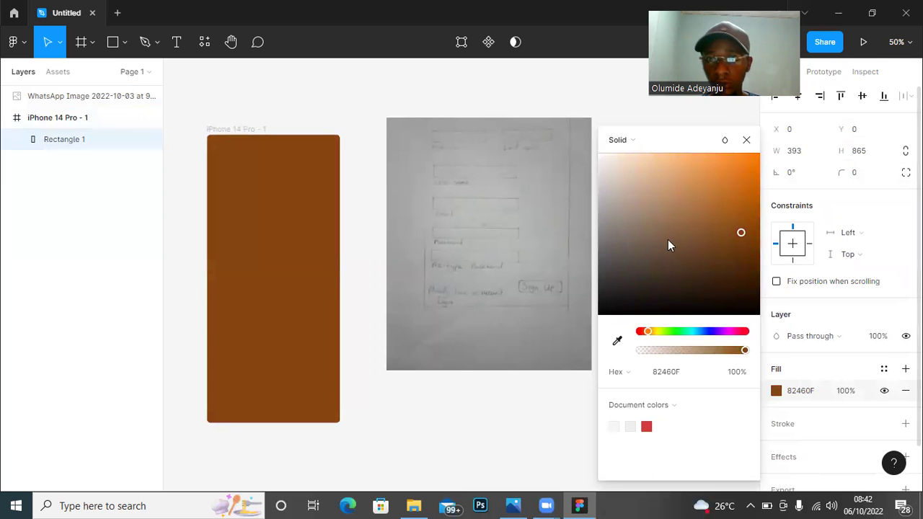
drag(740, 235, 753, 189)
click(742, 332)
drag(734, 332, 694, 332)
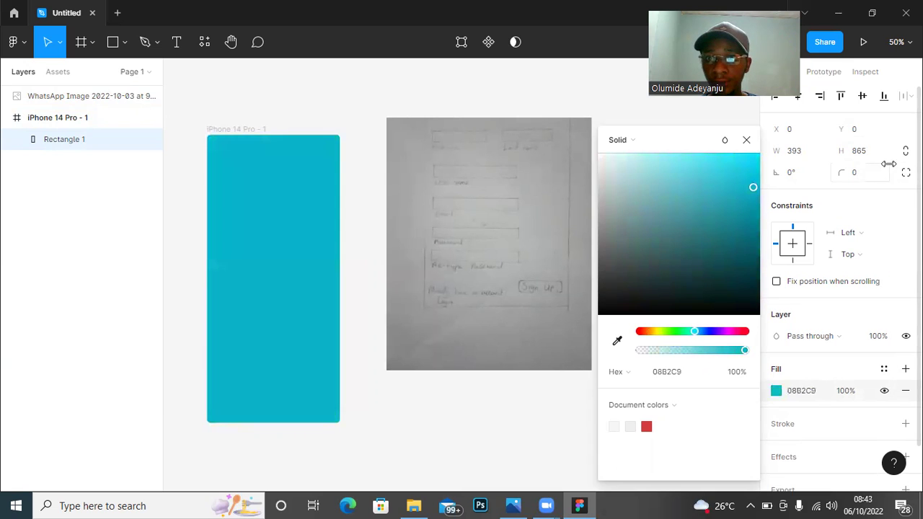
Round the teal background rectangle's corners with a radius of 20.
click(855, 176)
text(2)
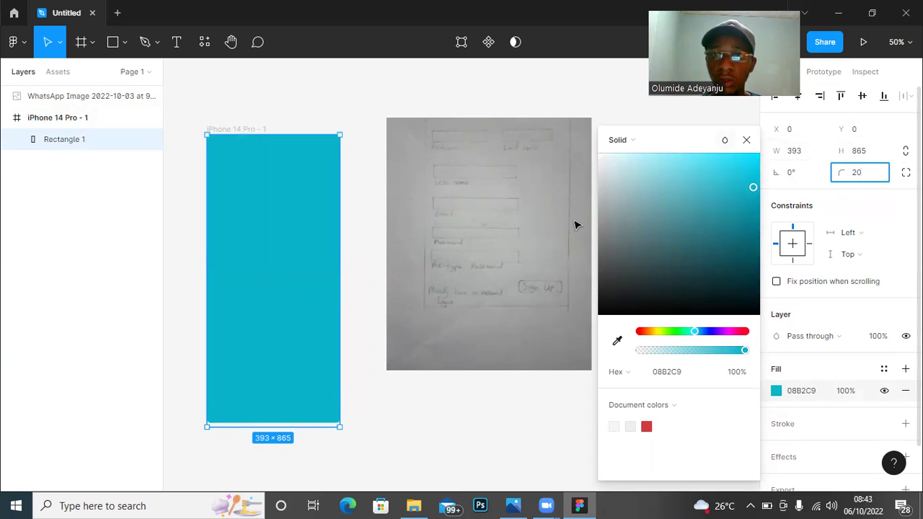
click(478, 410)
Move the phone frame closer to the sketch photo and align their vertical centres.
drag(286, 260, 324, 289)
drag(323, 254, 313, 192)
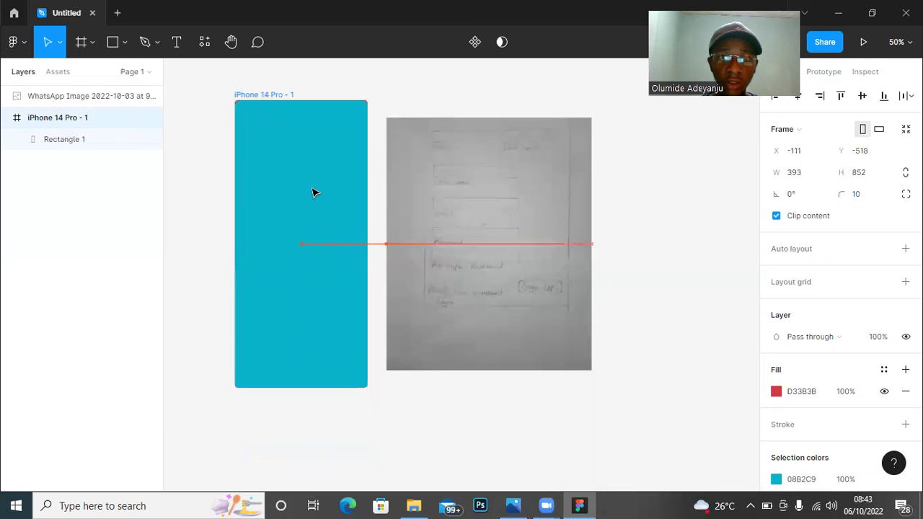
click(656, 187)
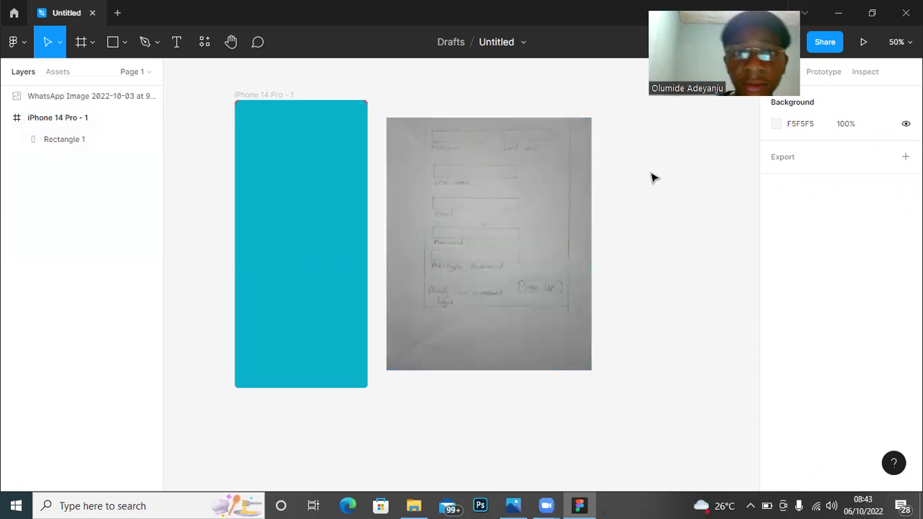
Draw an input-field rectangle about 238 × 52 in the upper part of the phone frame.
click(127, 42)
click(119, 77)
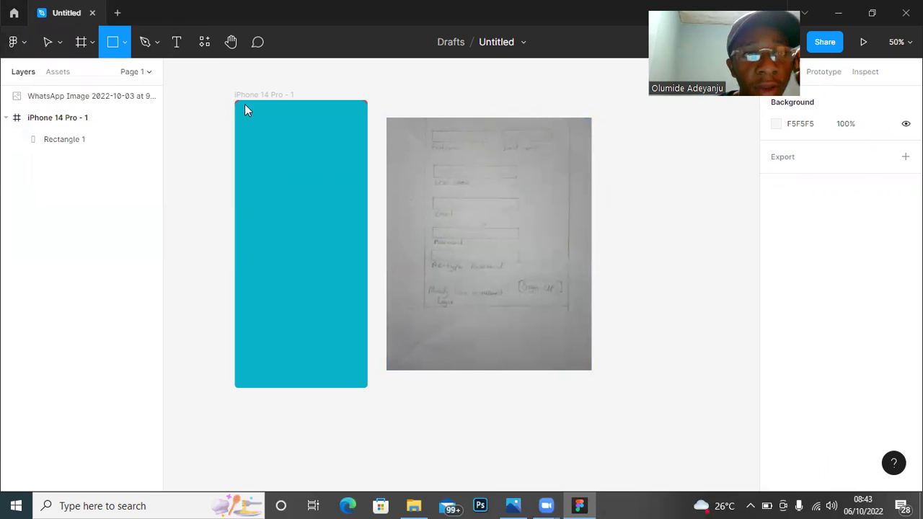
mouse_move(246, 156)
mouse_down()
mouse_move(307, 161)
mouse_move(326, 173)
mouse_up()
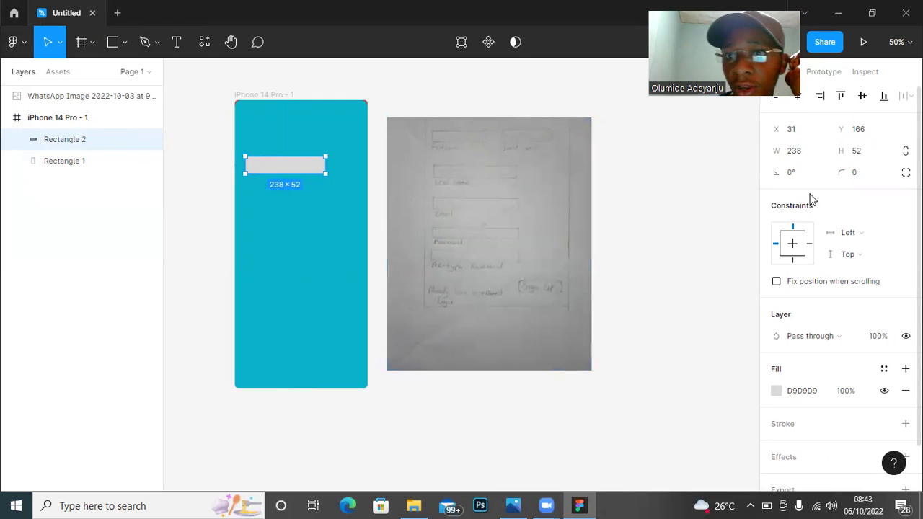
Set the input-field rectangle's corner radius to 5 and centre it horizontally in the frame at X 78.
click(859, 177)
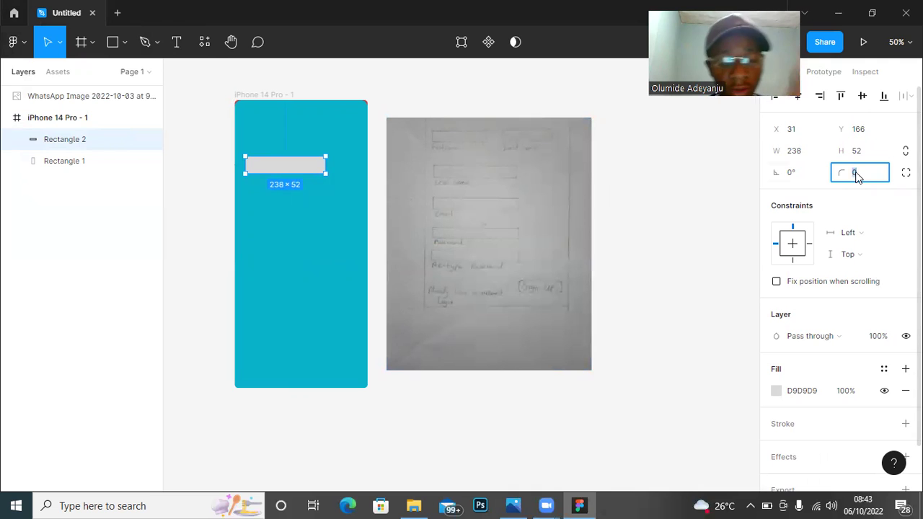
text(3)
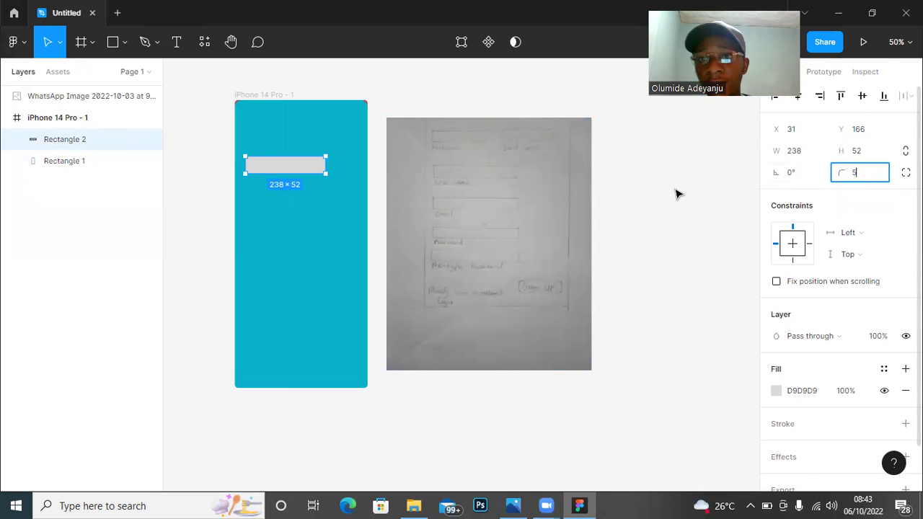
click(661, 232)
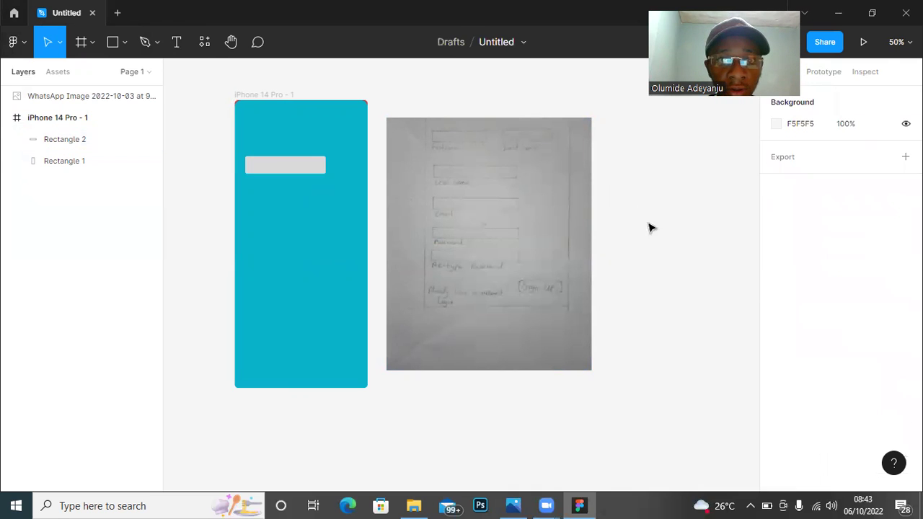
click(270, 165)
drag(290, 165, 305, 166)
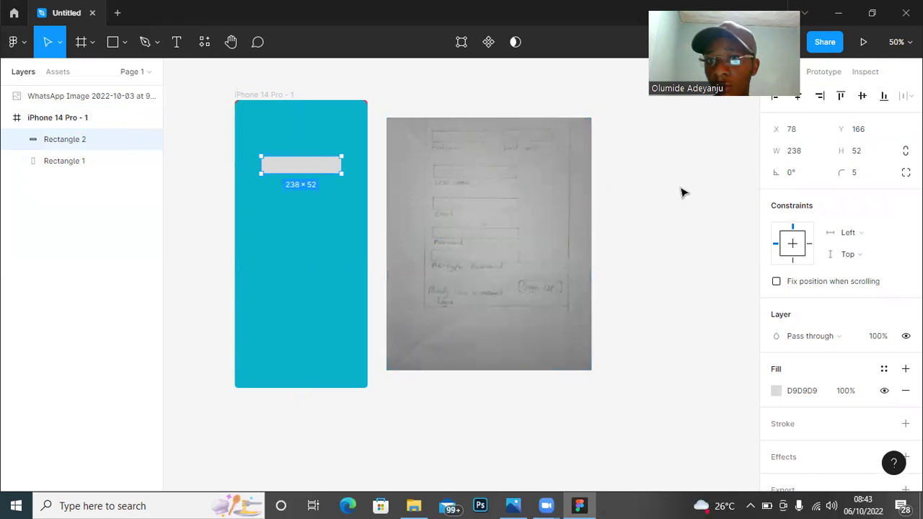
Change the input-field rectangle's fill colour to white, FFFFFF.
click(776, 391)
drag(687, 207, 581, 150)
click(585, 93)
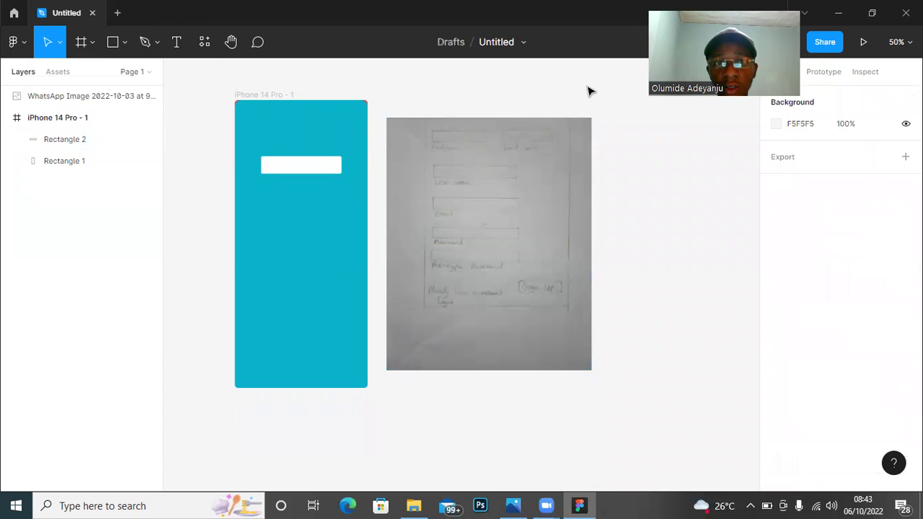
Try black strokes at 100% and 20% opacity on the input-field rectangle, and hide both.
click(325, 156)
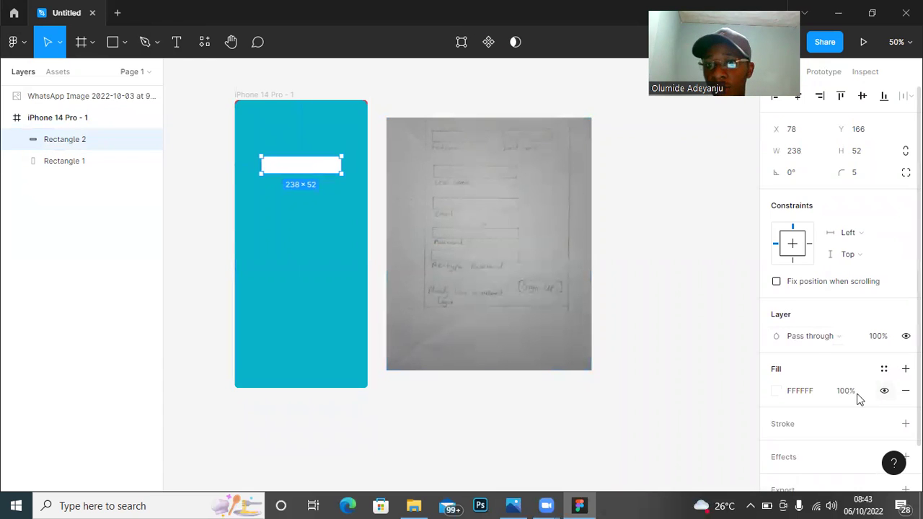
click(906, 423)
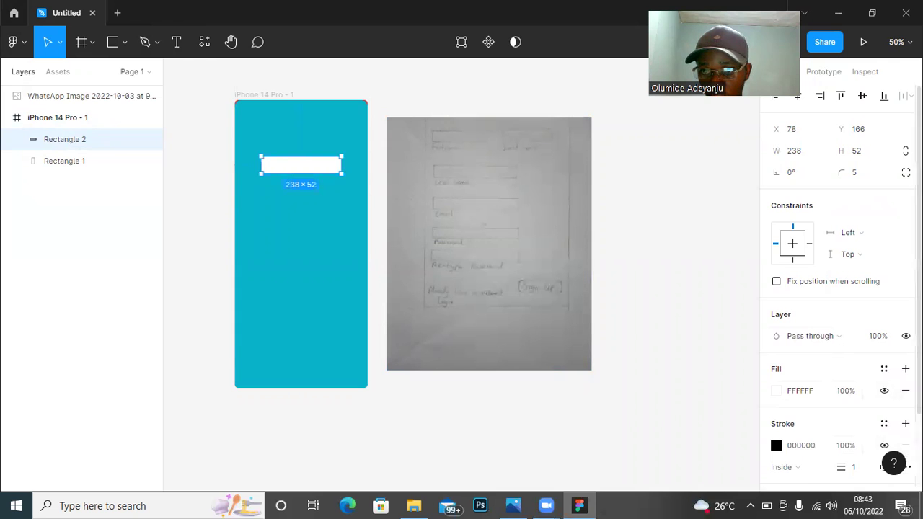
scroll(842, 289, down, 3)
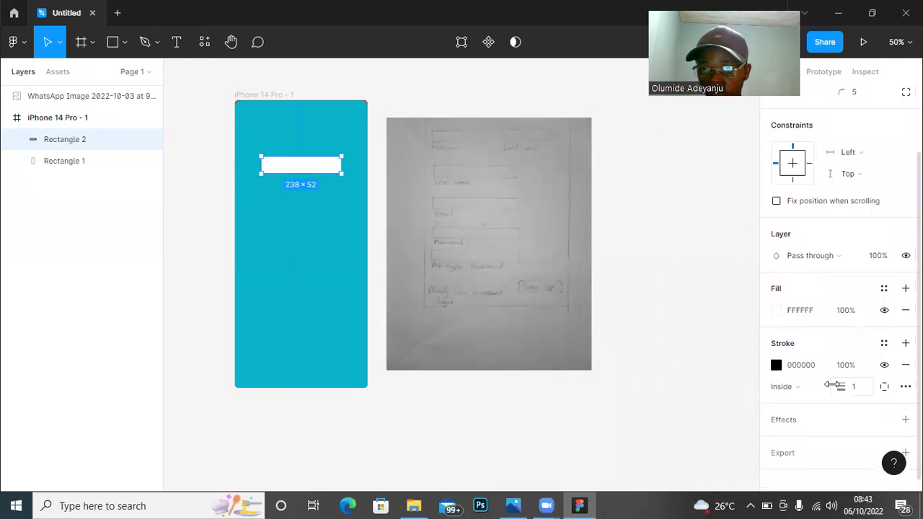
click(906, 343)
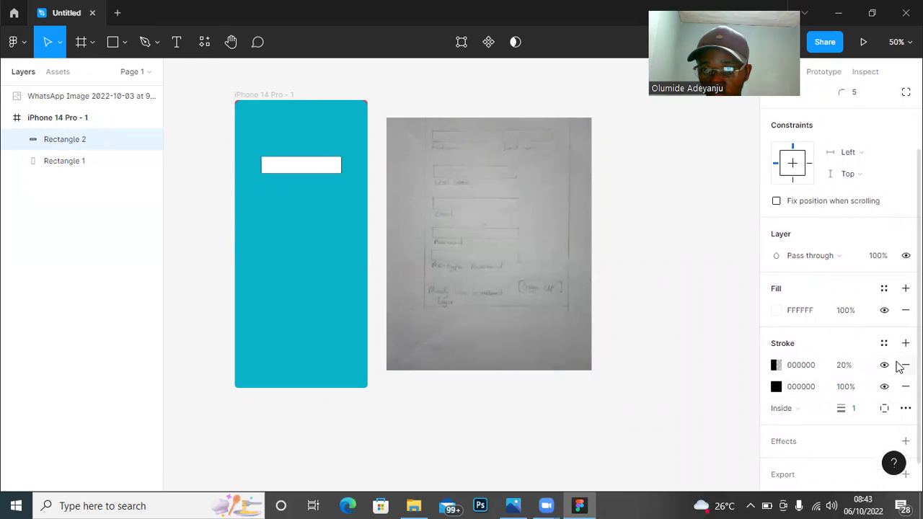
click(884, 387)
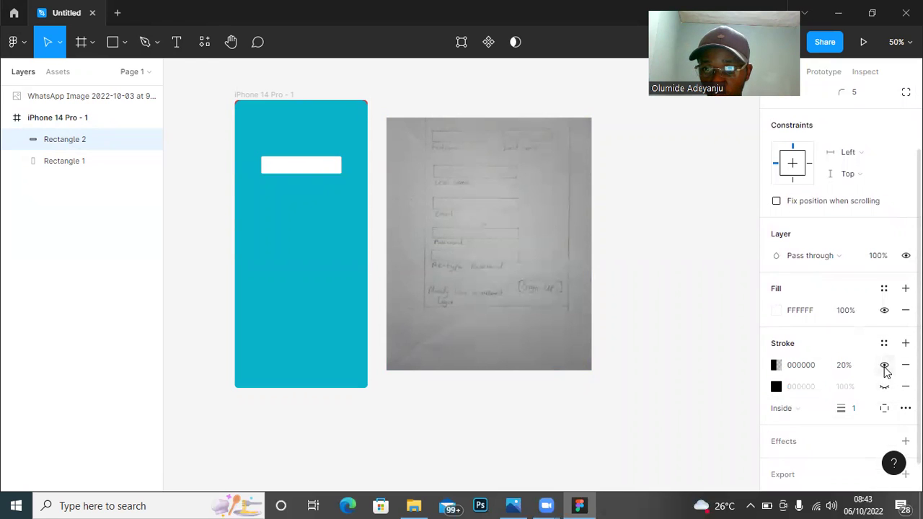
click(739, 377)
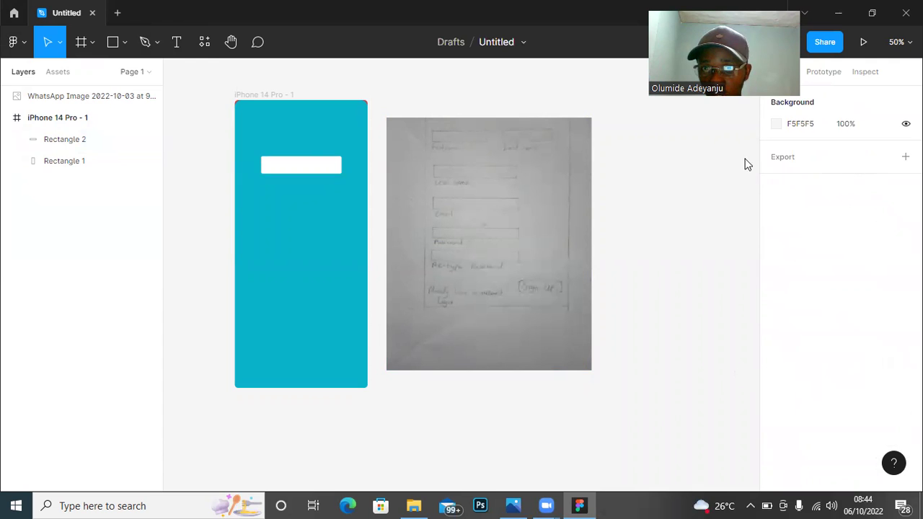
Add a drop shadow effect to the white input-field rectangle.
click(307, 171)
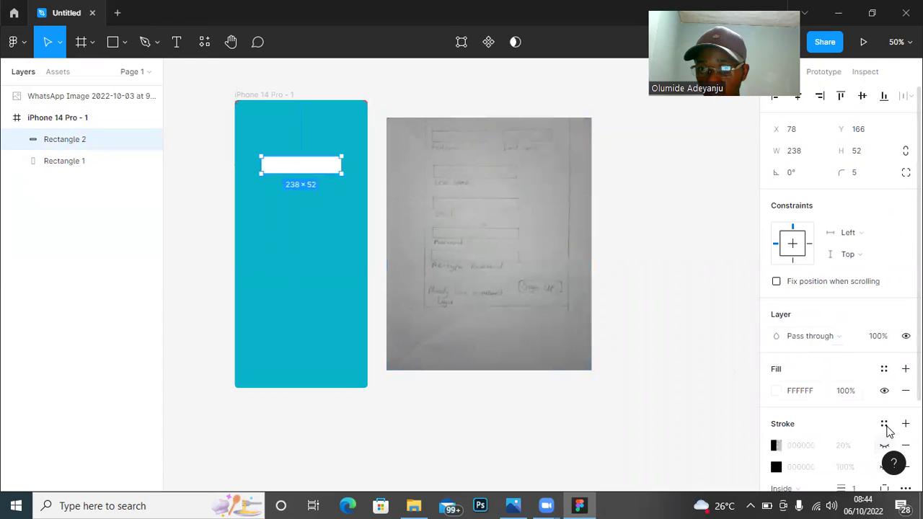
scroll(887, 430, down, 3)
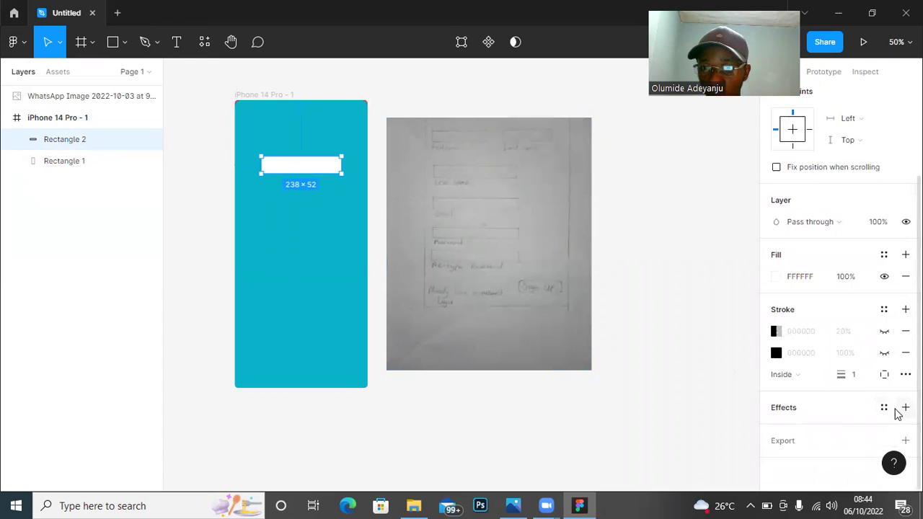
click(906, 408)
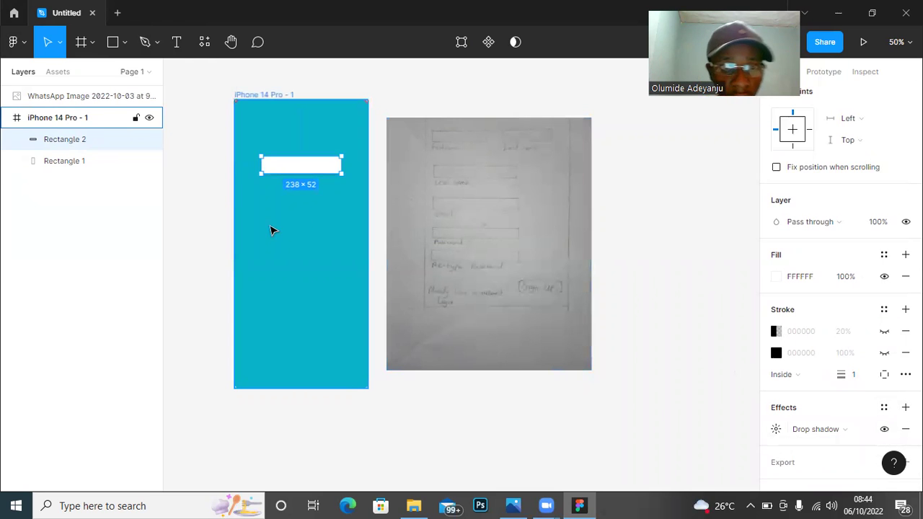
click(214, 203)
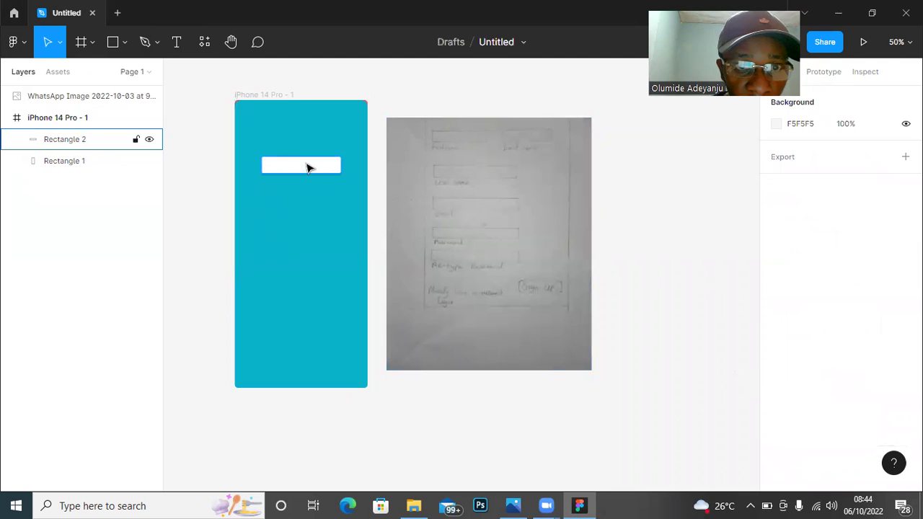
click(310, 167)
click(655, 179)
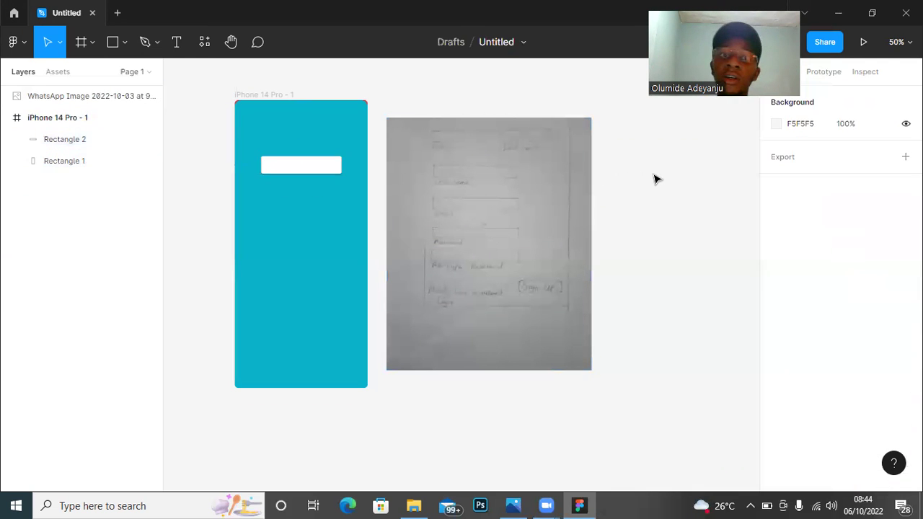
Move the sketch photo farther from the phone frame, to X 594.
drag(493, 199, 579, 207)
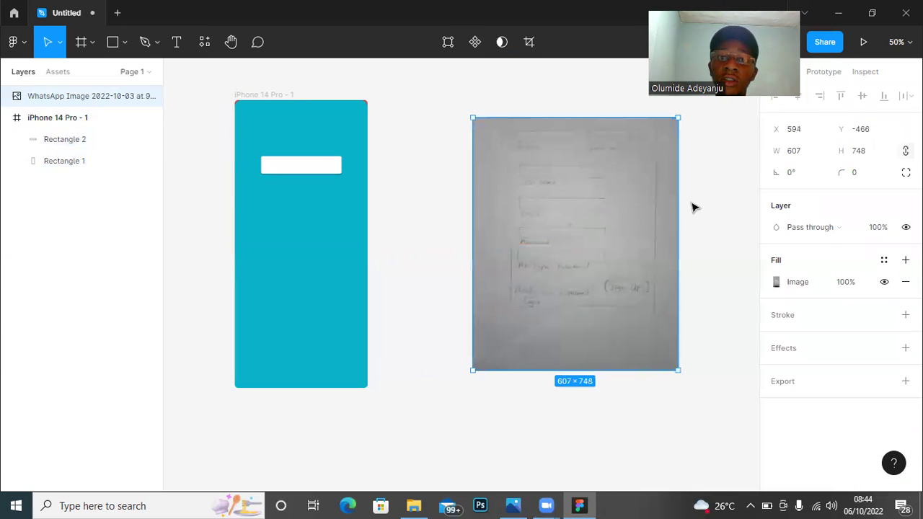
click(710, 209)
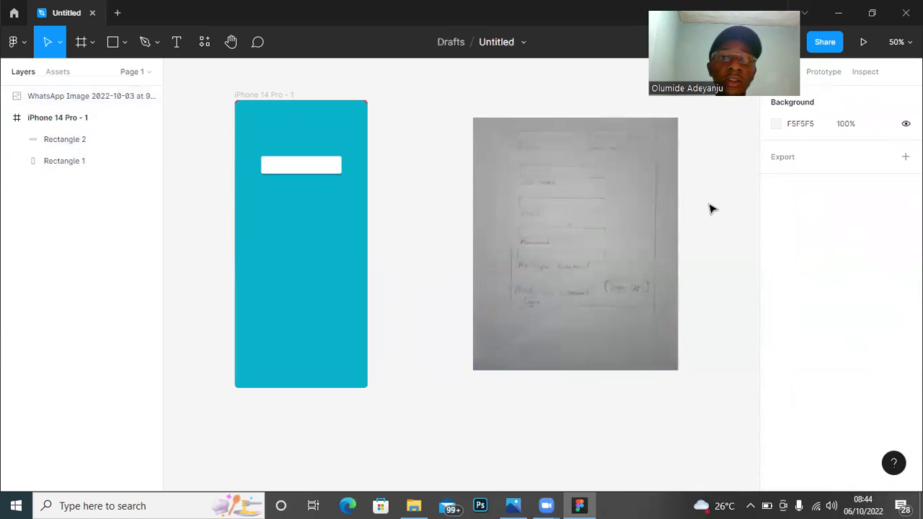
Duplicate the input field three times down the frame, and move the original up to X 64, Y 100.
click(304, 174)
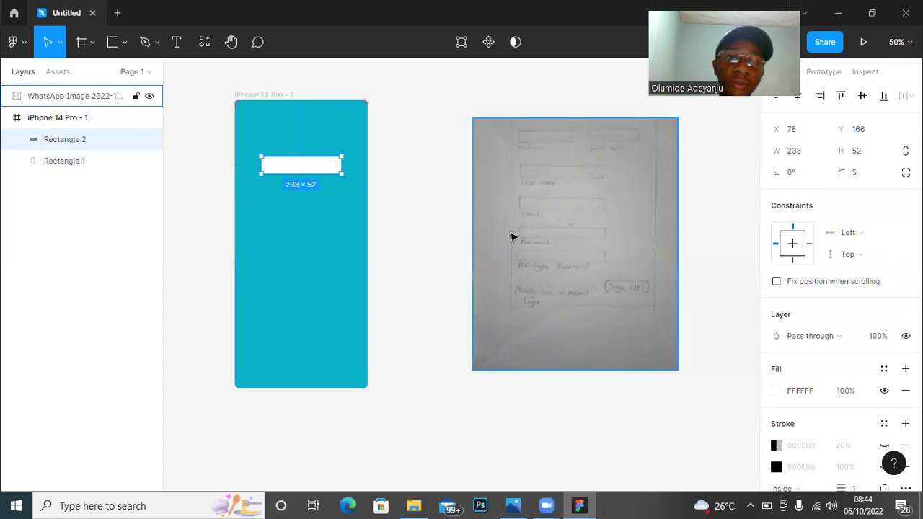
drag(312, 167, 310, 210)
key(ctrl+d)
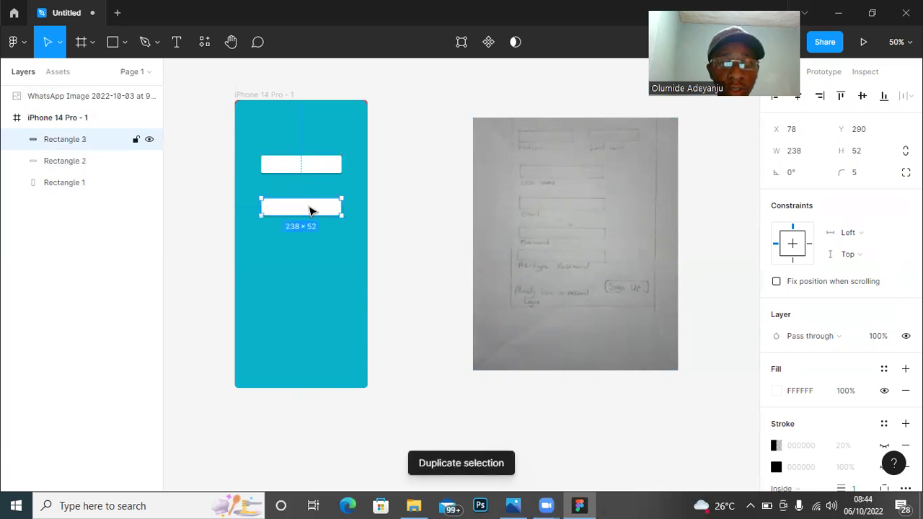
key(ctrl+d)
key(ctrl+d)
drag(316, 212, 317, 318)
click(443, 202)
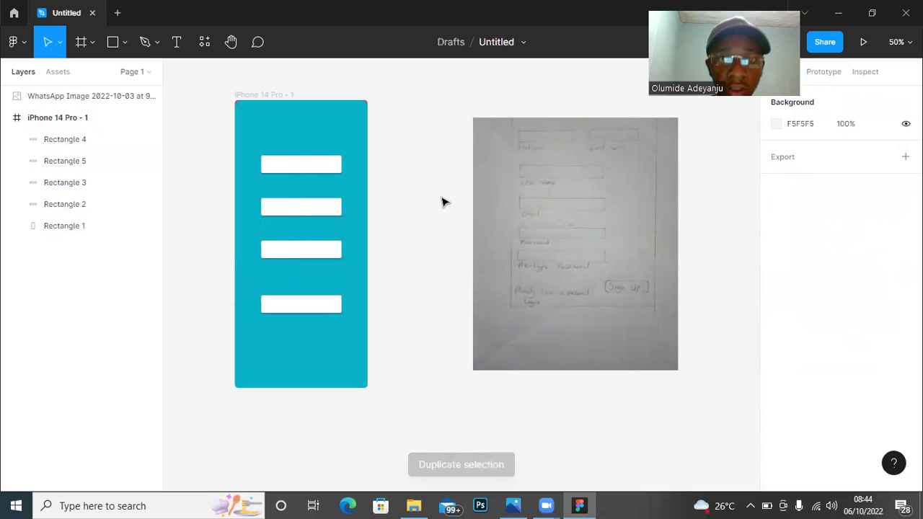
drag(295, 168, 292, 146)
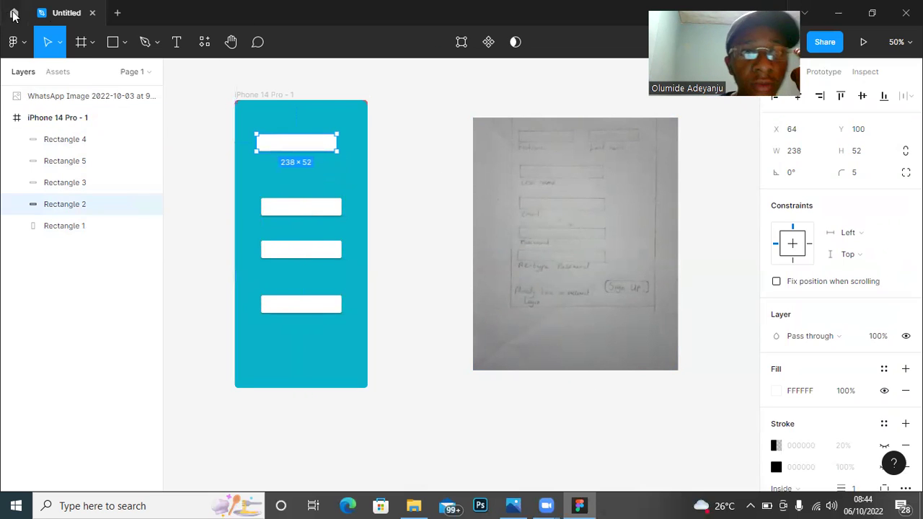
Add a text label reading "Frirst Name" and place it just below the first field at X 78, Y 161.
click(176, 42)
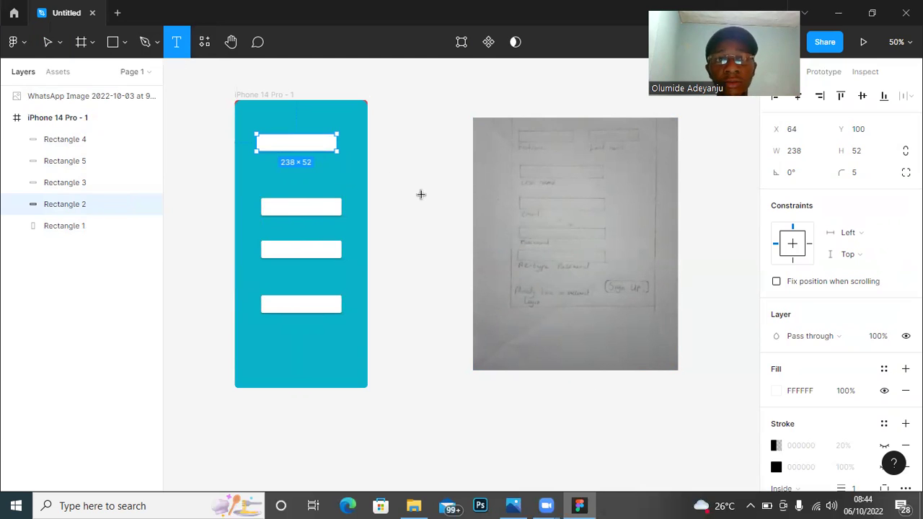
click(422, 195)
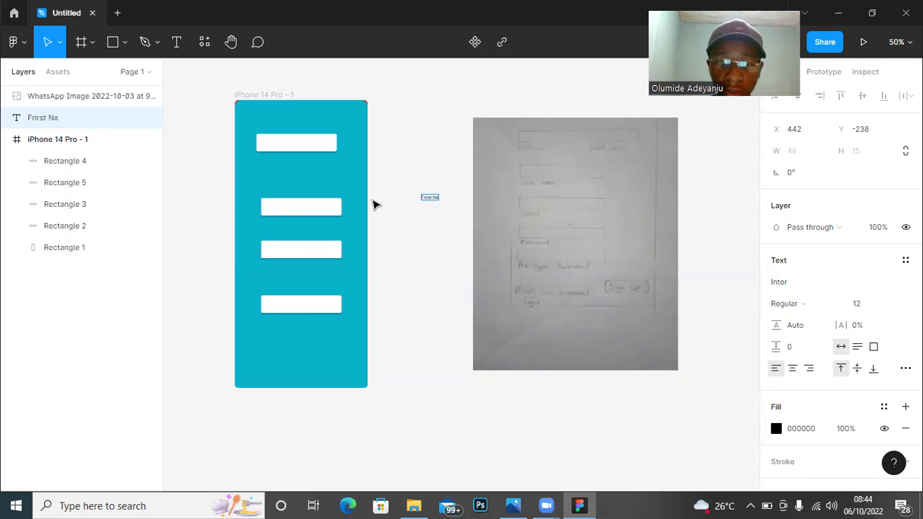
text(e)
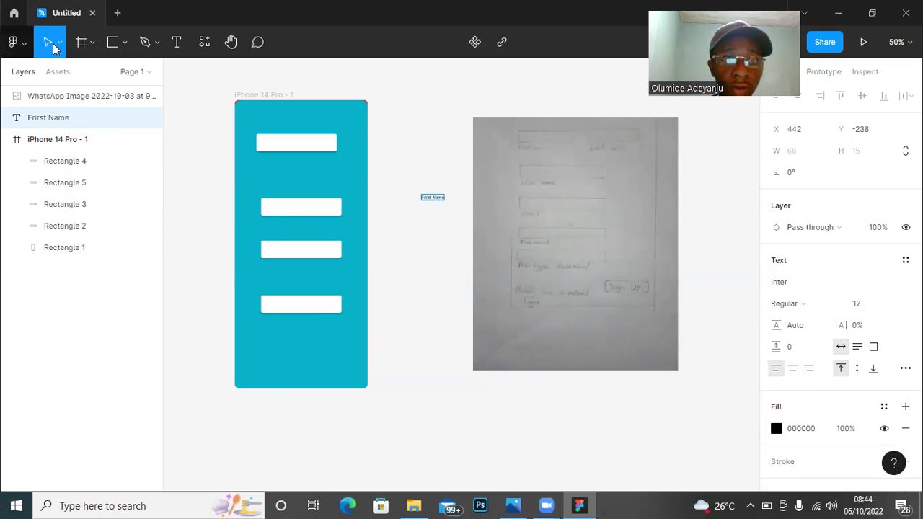
click(413, 183)
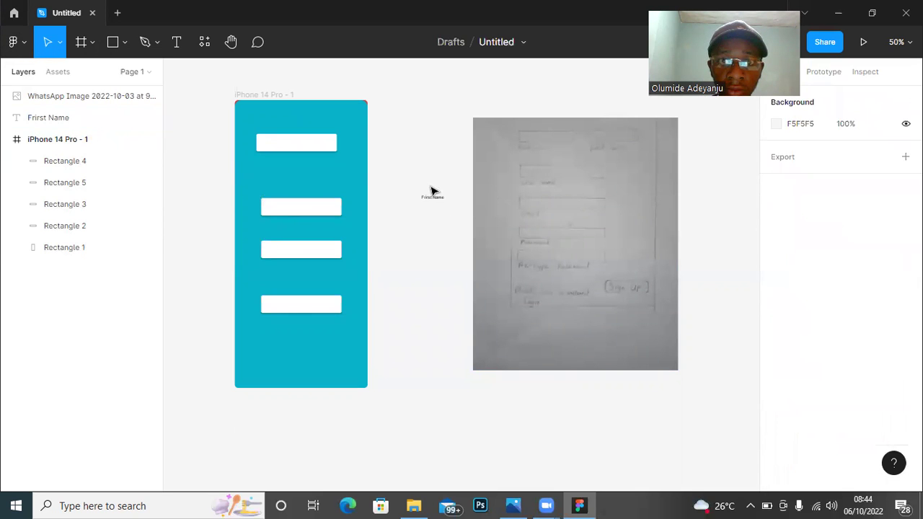
mouse_move(435, 201)
mouse_down()
mouse_move(299, 180)
mouse_move(271, 159)
mouse_up()
key(Right)
key(Right)
click(427, 174)
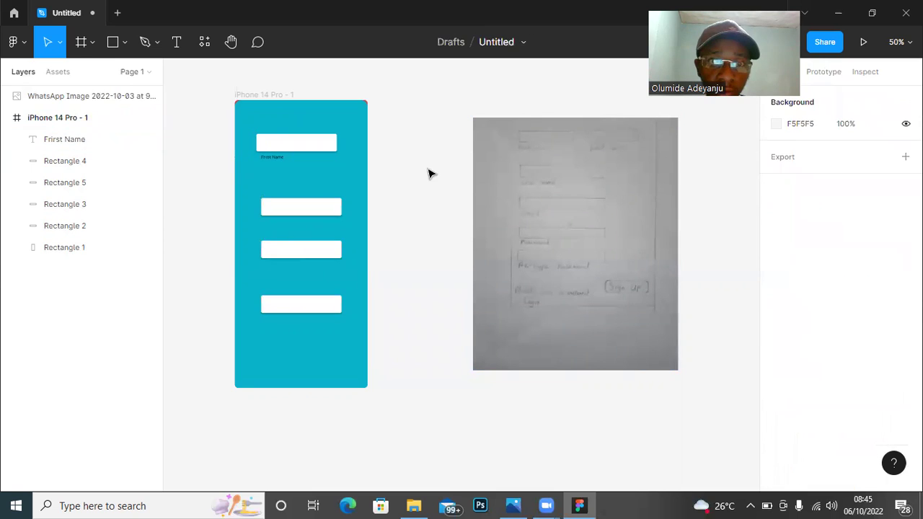
Move the second field up to X 64, Y 202, and place a copy of the name label beneath it at Y 268.
drag(312, 217, 322, 180)
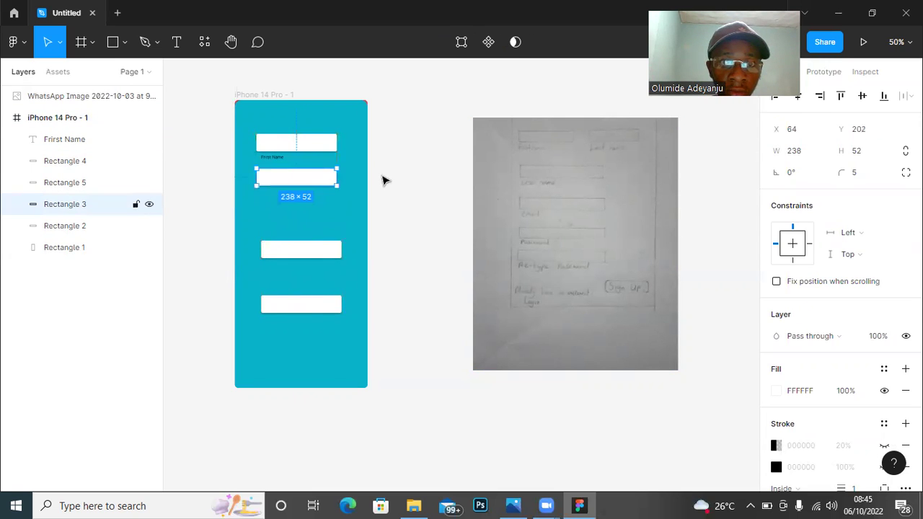
click(281, 157)
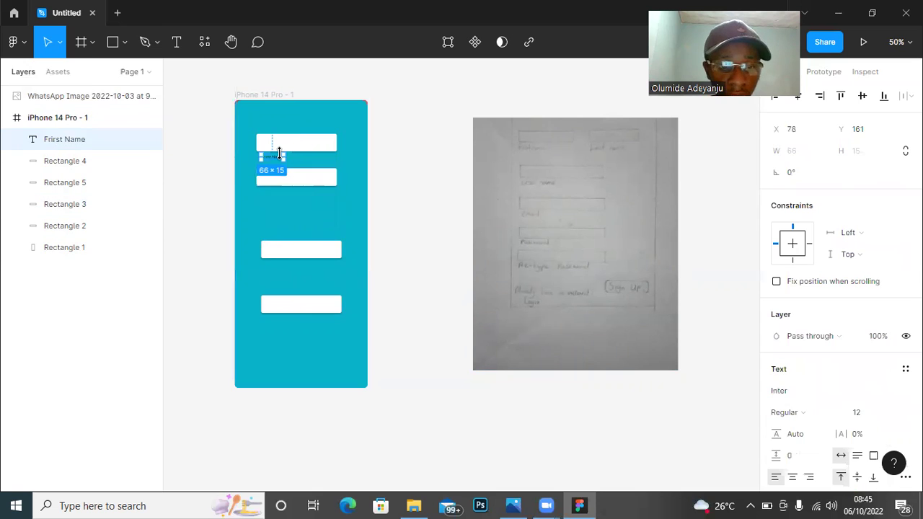
key(ctrl+d)
key(shift+Down)
key(shift+Down)
key(shift+Down)
key(shift+Down)
key(shift+Down)
key(shift+Down)
key(shift+Down)
key(shift+Down)
key(shift+Down)
key(shift+Down)
key(shift+Down)
key(shift+Down)
key(shift+Down)
key(shift+Down)
key(shift+Down)
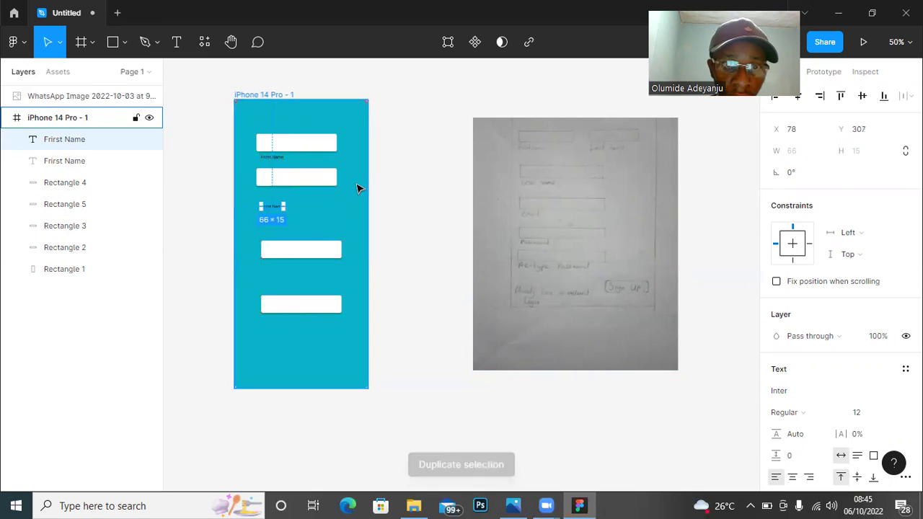
key(Up)
key(Up)
key(Up)
key(Up)
key(Up)
key(Up)
key(Up)
key(Up)
key(Up)
key(Up)
key(Up)
key(Up)
key(Up)
key(Up)
key(Up)
key(Up)
key(Up)
key(Up)
key(Up)
key(Up)
key(Up)
key(Up)
key(Up)
key(Up)
key(Up)
key(Up)
key(Up)
key(Up)
key(Up)
key(Up)
key(Up)
key(Up)
key(Up)
key(Up)
key(Up)
key(Up)
key(Up)
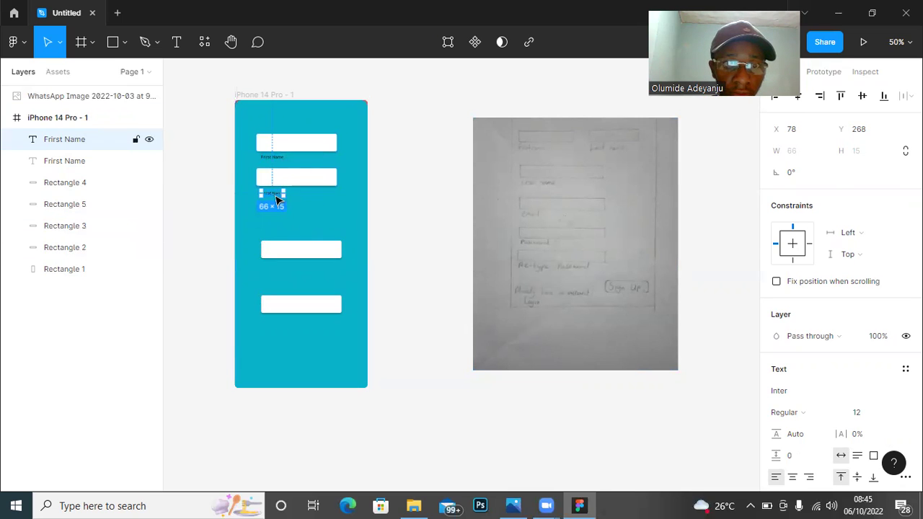
Change the text of the label under the second field to "Last Nmae".
double_click(277, 196)
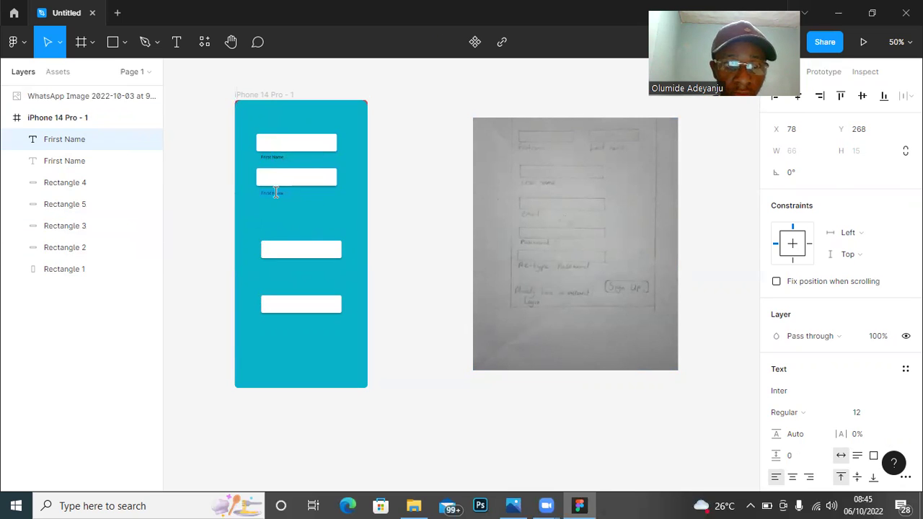
text(La)
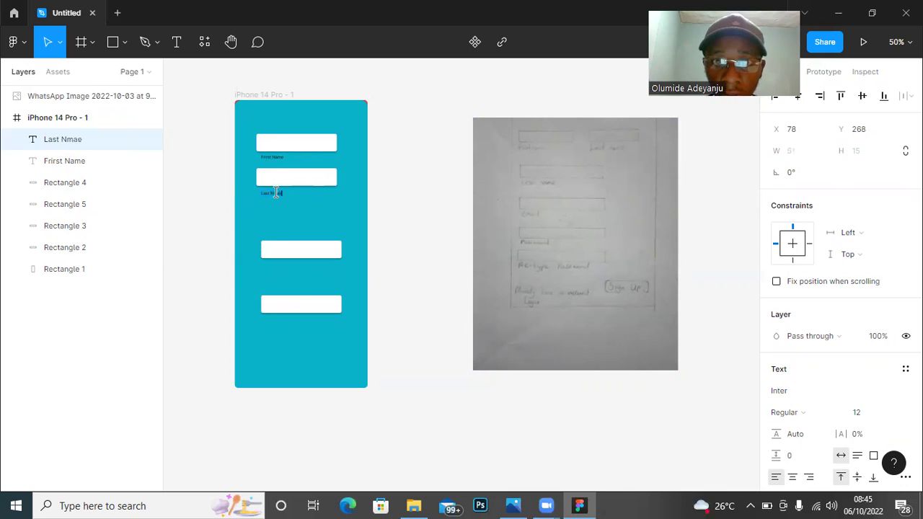
key(Escape)
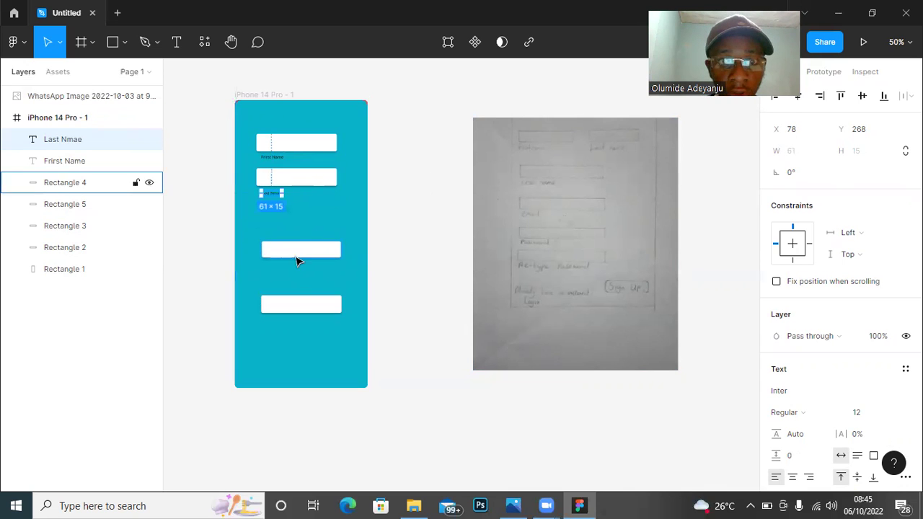
Move the third field up in line with the two above it, and place a copy of the second label beneath it at Y 387.
drag(300, 256, 294, 220)
click(409, 226)
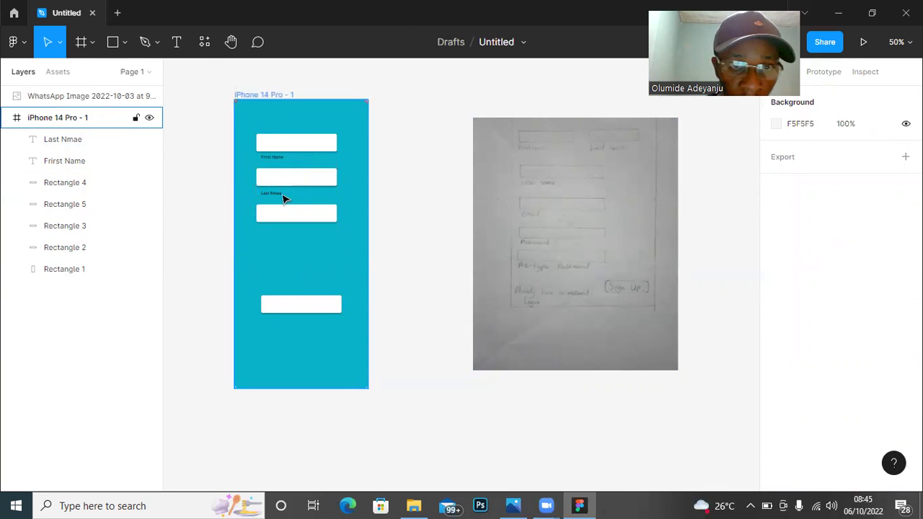
drag(276, 196, 279, 237)
key(ctrl+d)
Change the text of the label under the third field to "User Name" and nudge it up to Y 384.
double_click(276, 234)
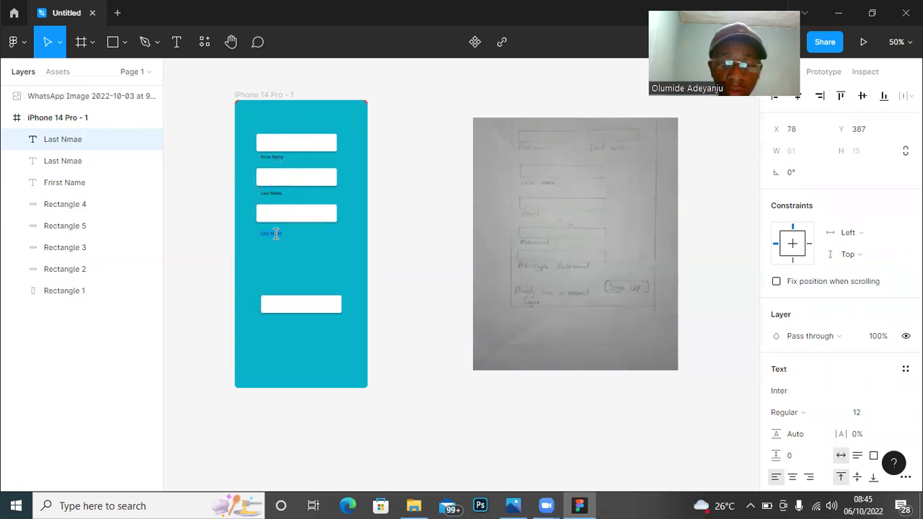
text(User Name)
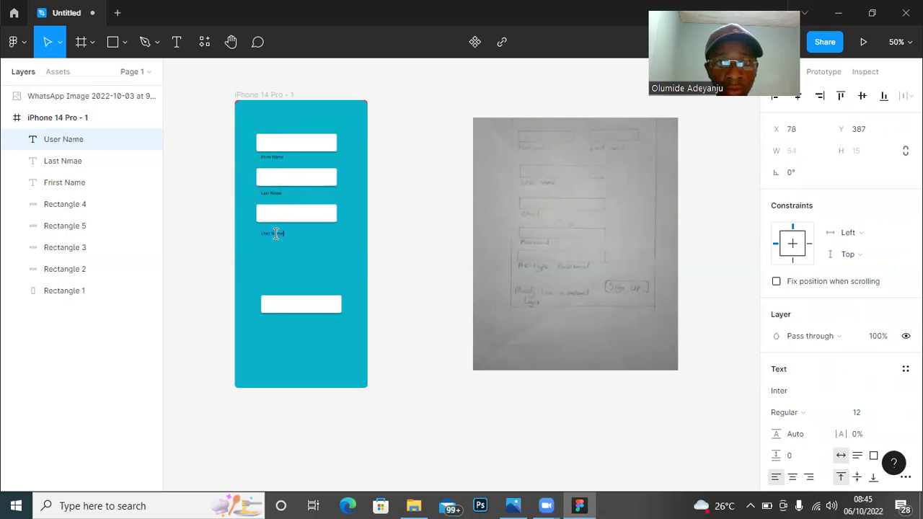
key(Escape)
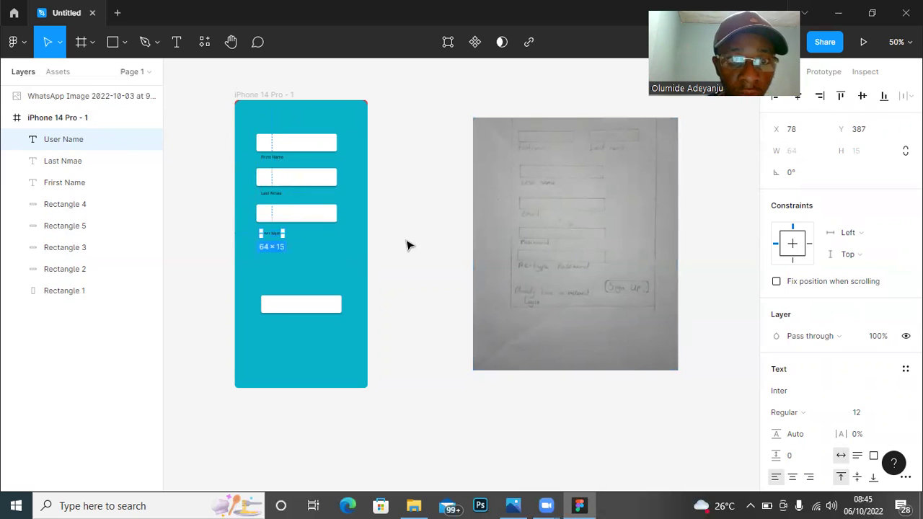
key(Up)
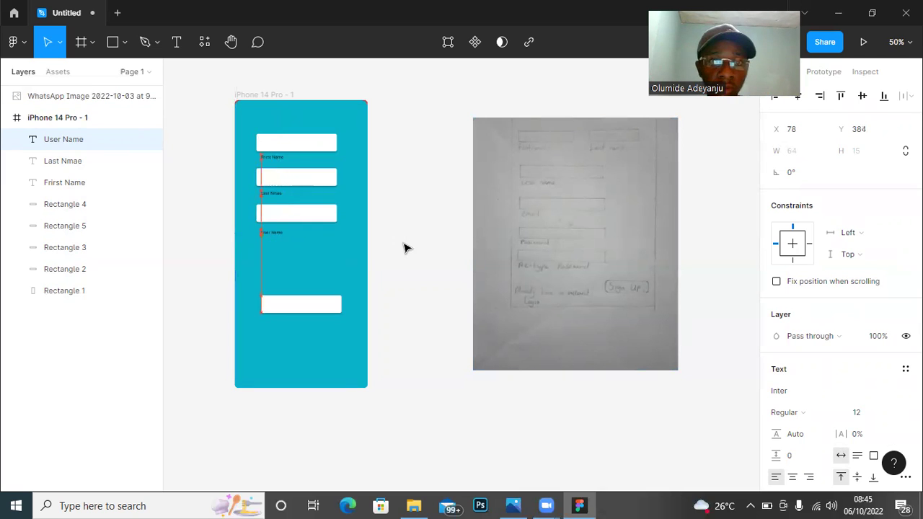
Nudge the User Name label up to Y 379 and move the lowest field up just beneath it, aligned with the other fields at X 64.
key(Up)
click(430, 218)
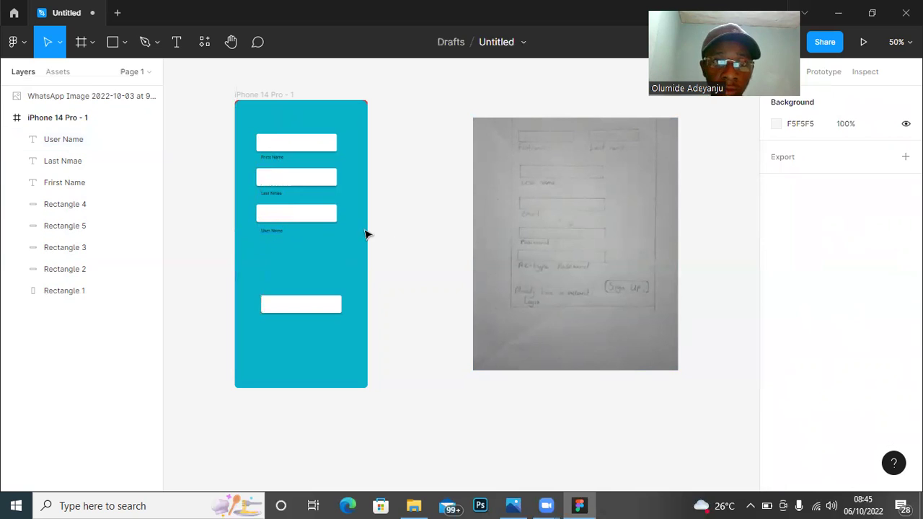
click(301, 310)
drag(303, 311, 299, 264)
key(Up)
key(Up)
key(Up)
key(Up)
key(Up)
key(Up)
key(Up)
key(Up)
key(Up)
key(Up)
key(Up)
key(Up)
key(Up)
key(Up)
key(Up)
key(Up)
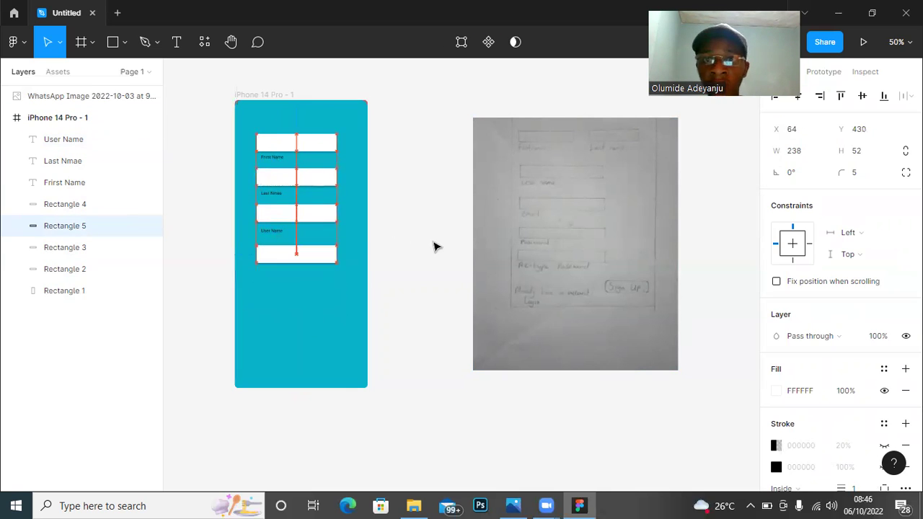
key(Up)
key(Up)
key(Up)
key(Up)
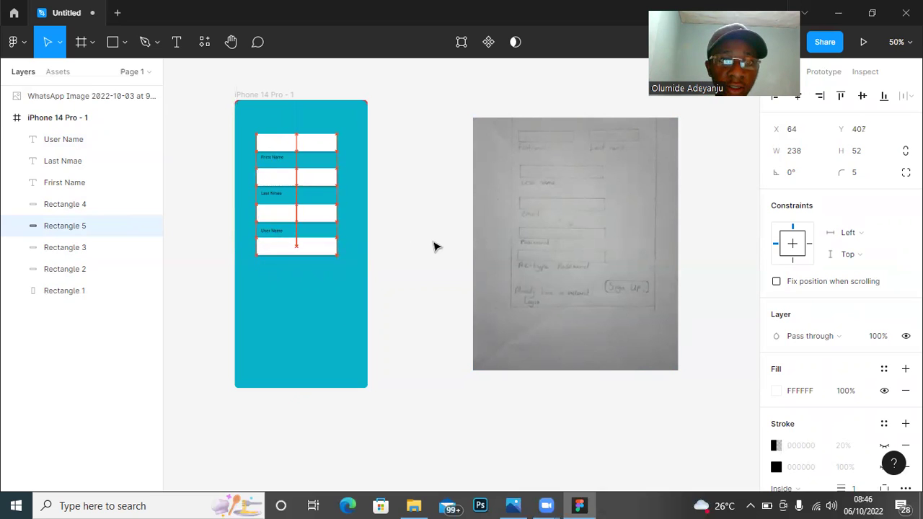
click(434, 246)
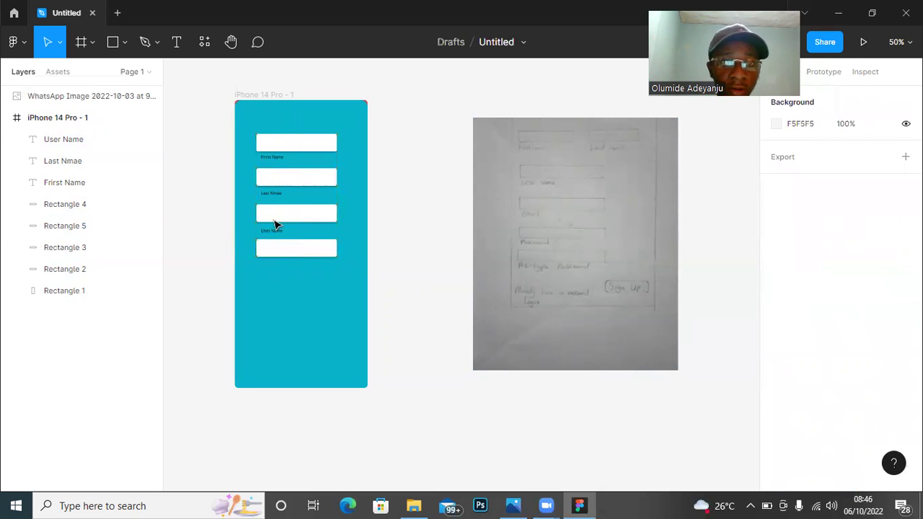
Duplicate the User Name label and place the copy beneath the fourth field at X 78, Y 484.
click(279, 234)
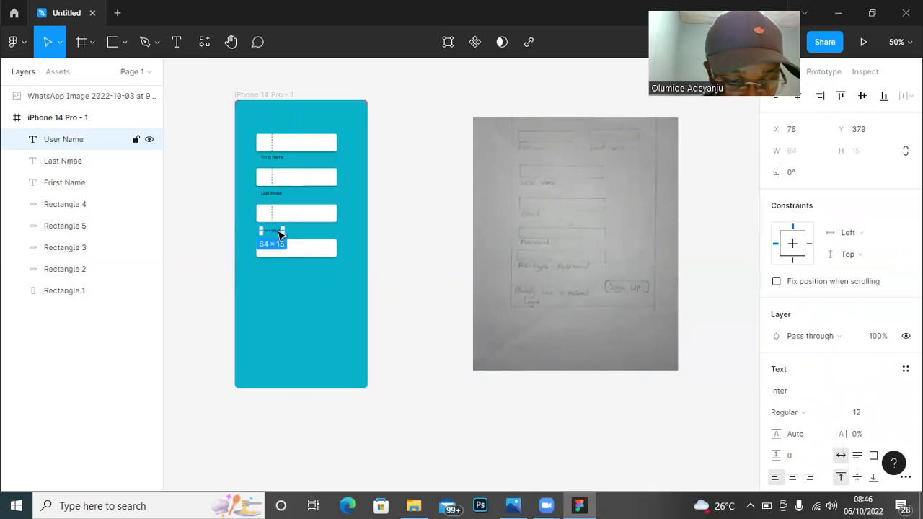
key(ctrl+d)
drag(280, 234, 285, 265)
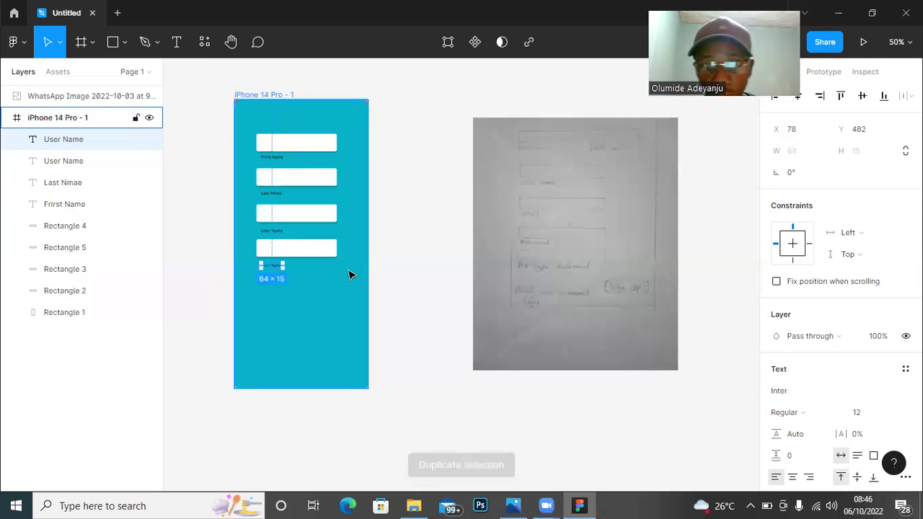
key(Up)
key(Up)
key(Up)
key(Up)
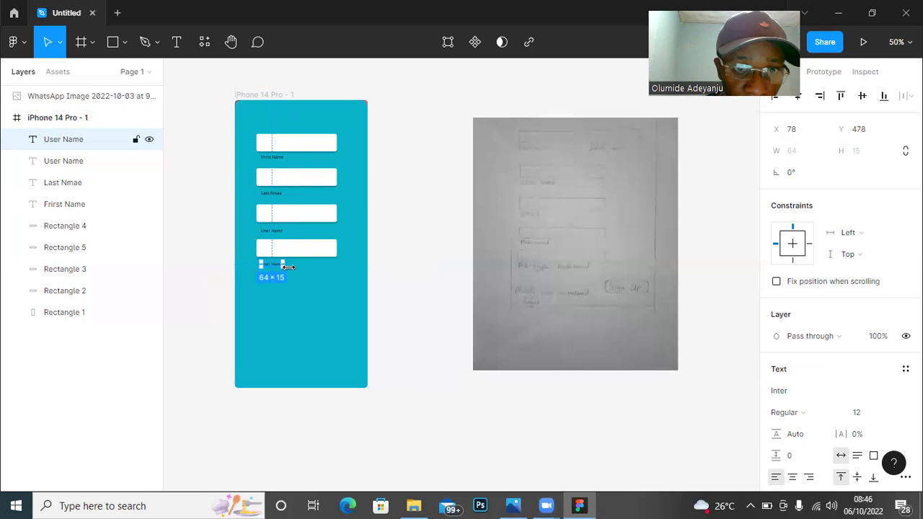
key(Down)
key(Down)
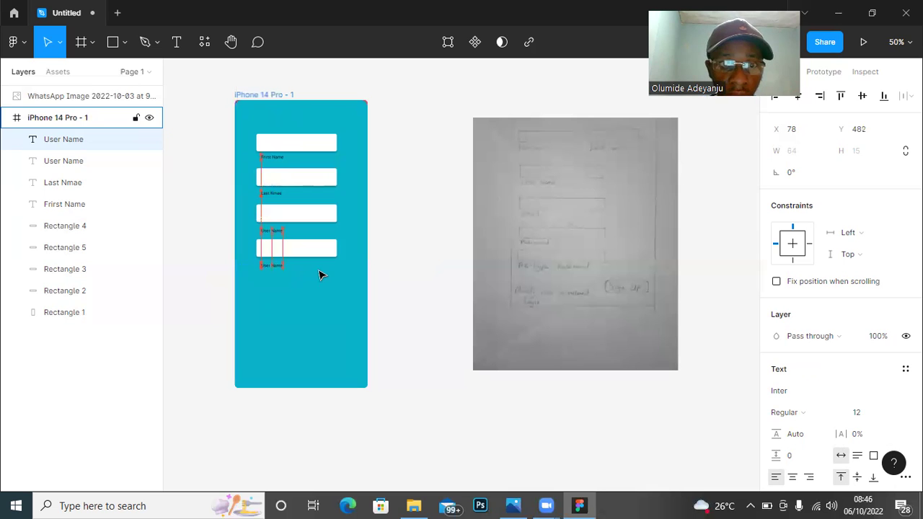
key(Right)
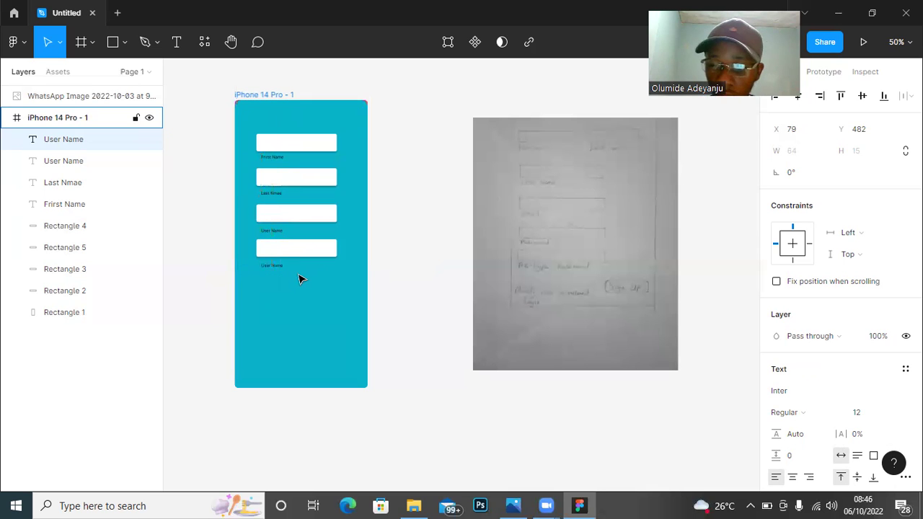
key(Down)
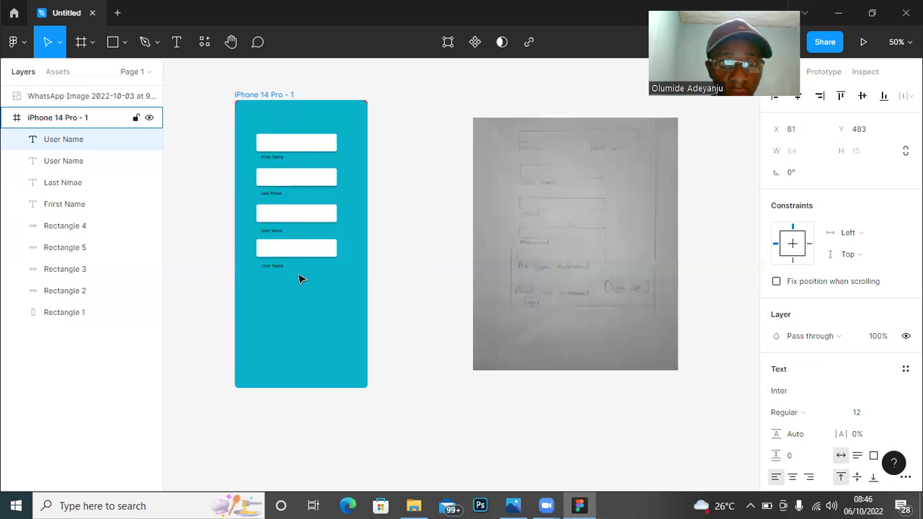
drag(274, 267, 280, 272)
Change the text of the label under the fourth field to "Email".
double_click(277, 267)
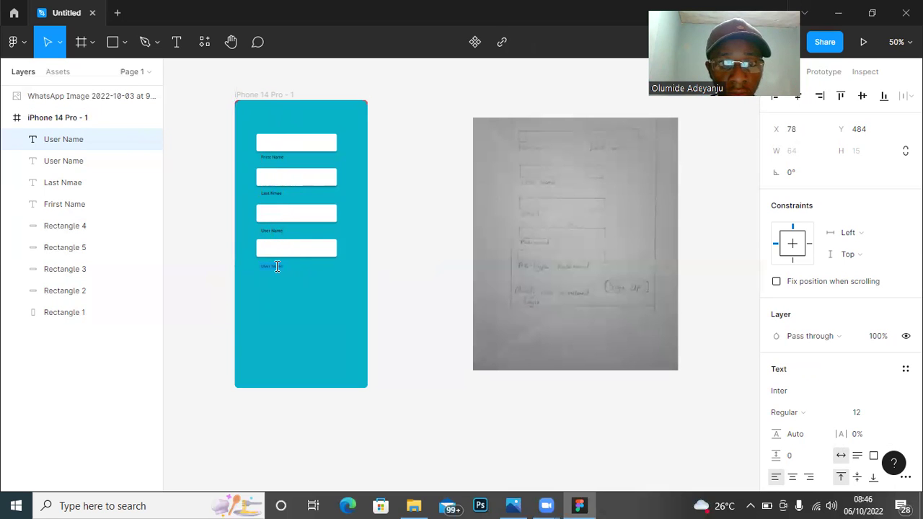
text(Email)
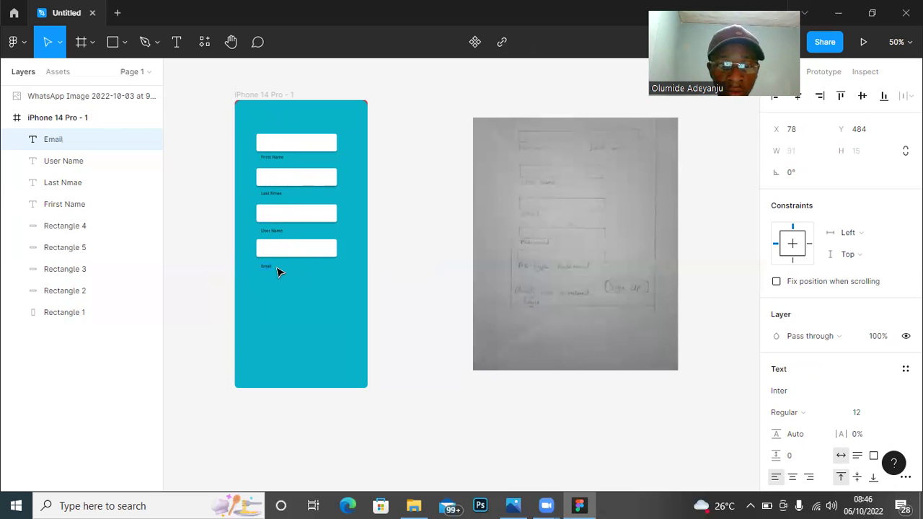
key(Escape)
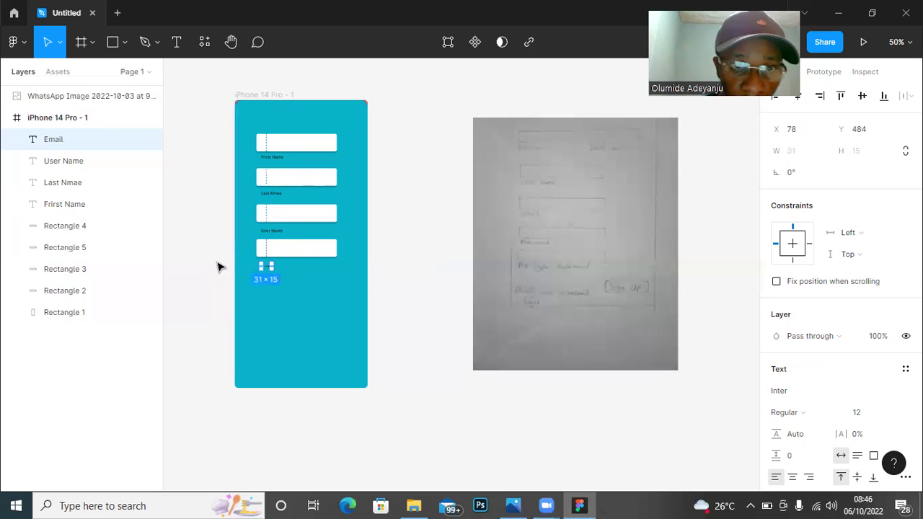
Duplicate the fourth field together with its Email label and place the copies directly below, with the copied label at Y 597.
shift+click(321, 255)
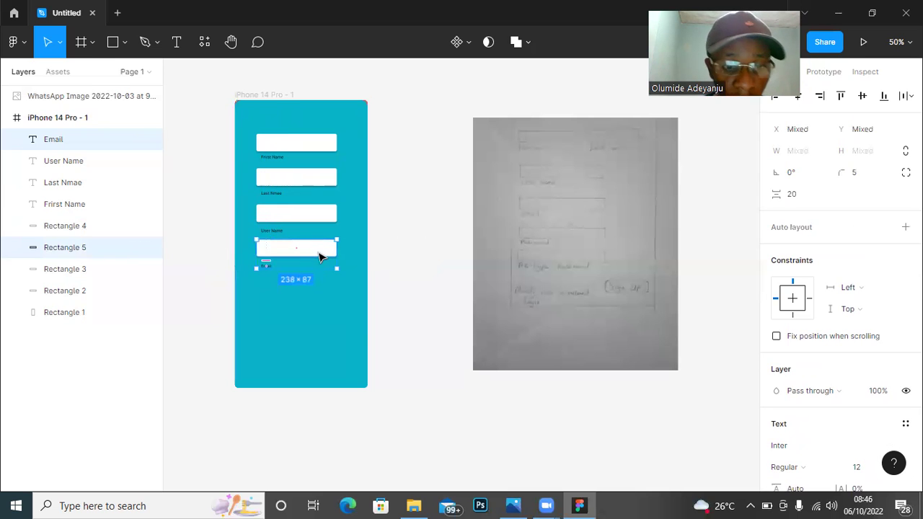
key(ctrl+d)
drag(321, 255, 321, 295)
click(399, 298)
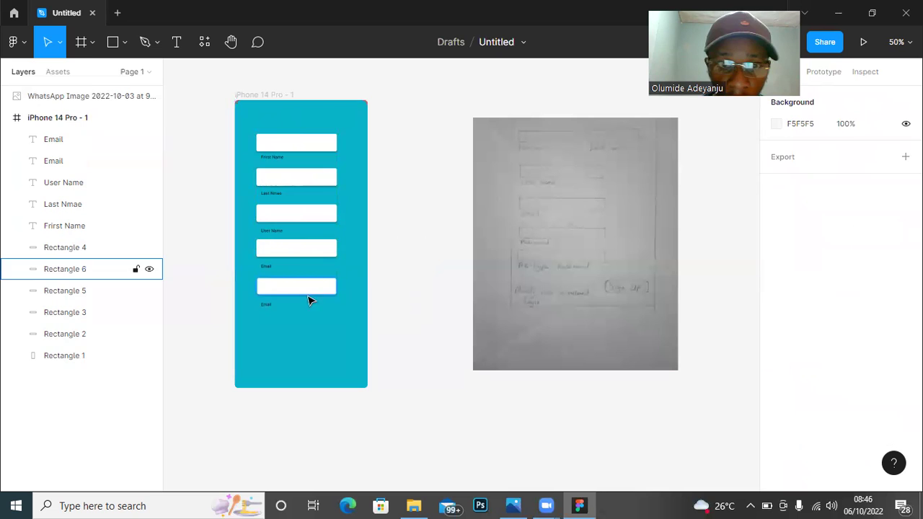
Change the text of the label under the fifth field to "Password".
click(265, 305)
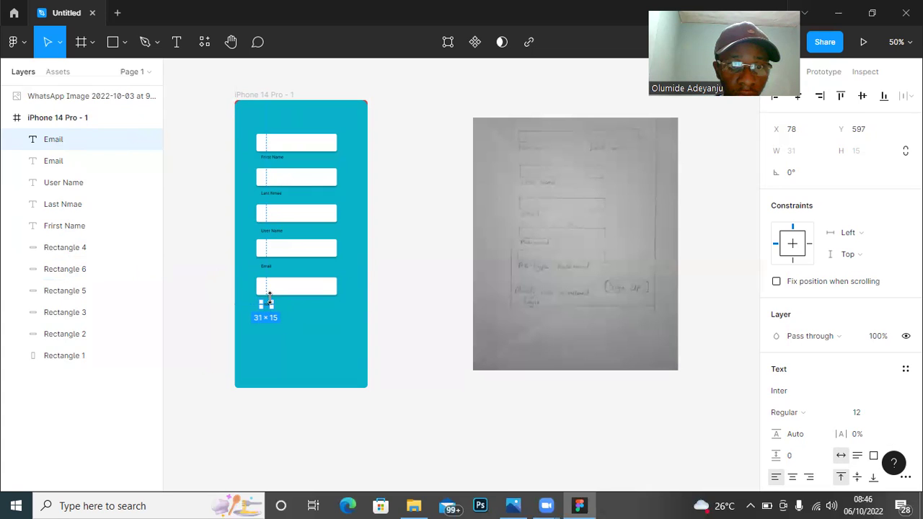
double_click(266, 307)
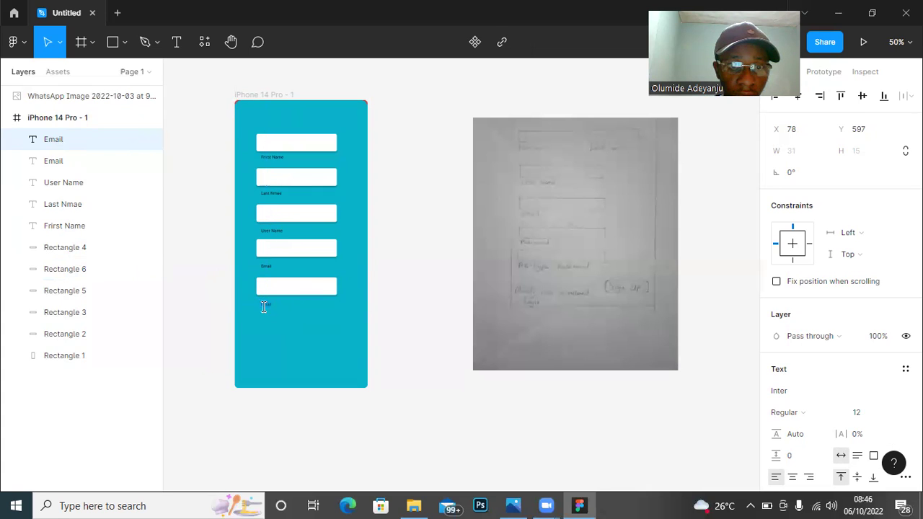
text(Pa)
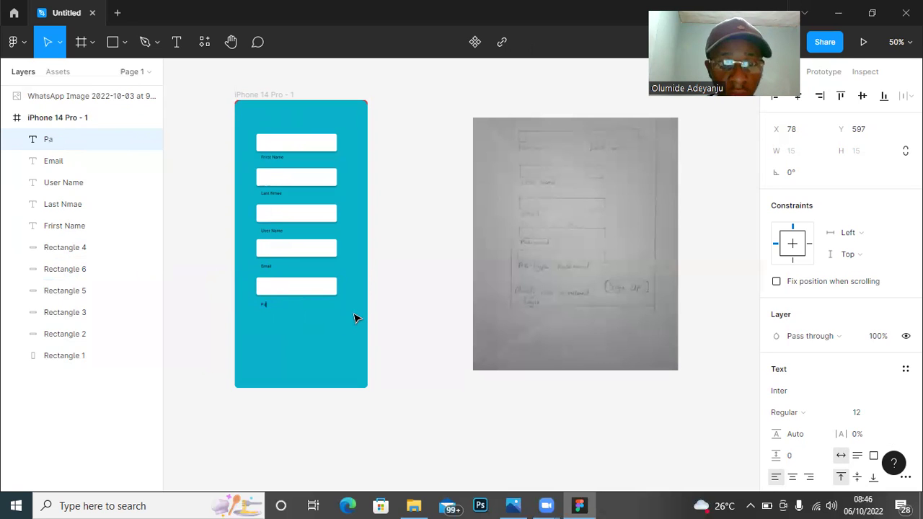
text(ssword)
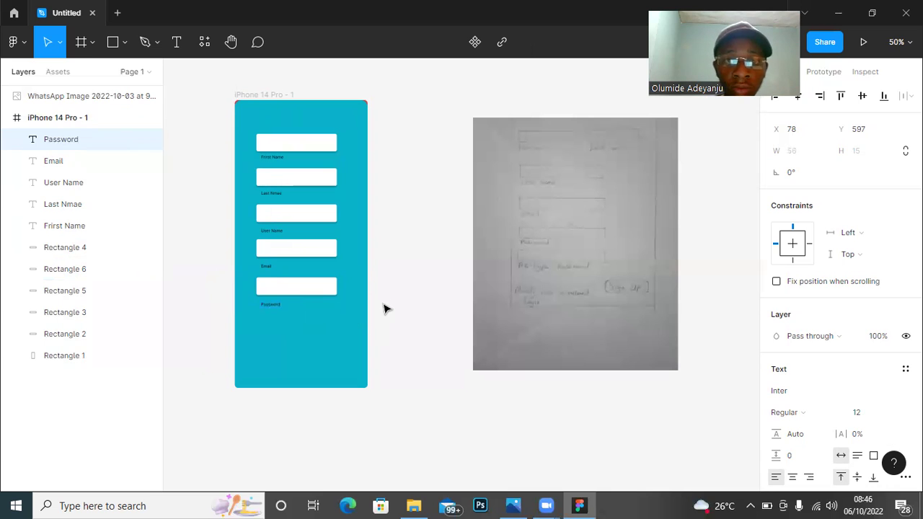
key(Escape)
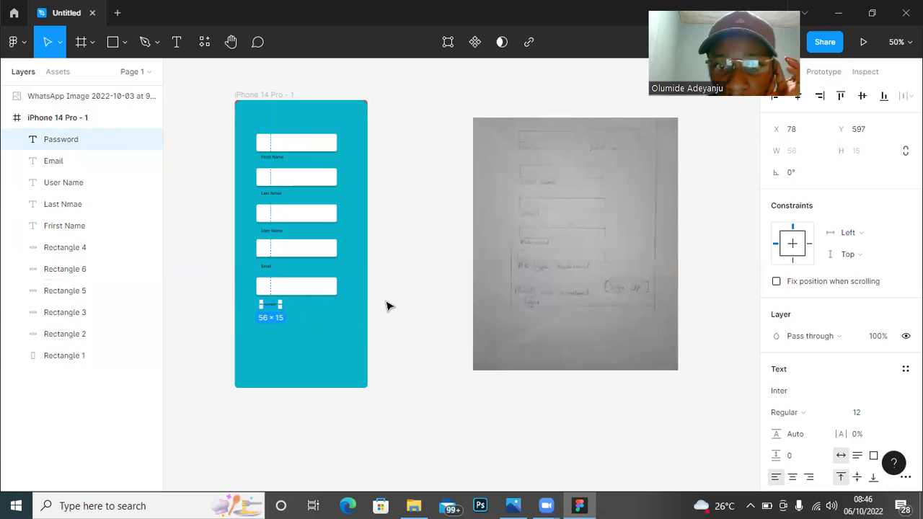
click(401, 315)
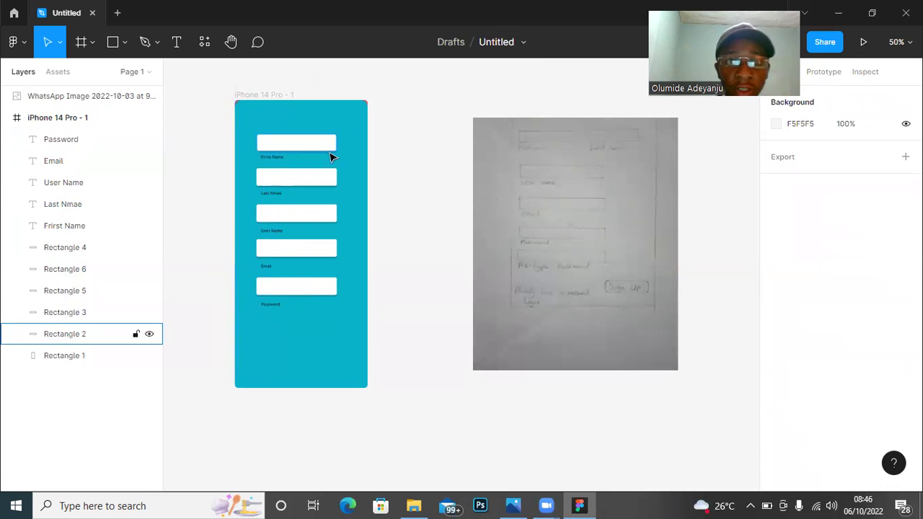
Draw a button rectangle of about 146 × 66 below the Password label and set its corner radius to 20.
click(114, 42)
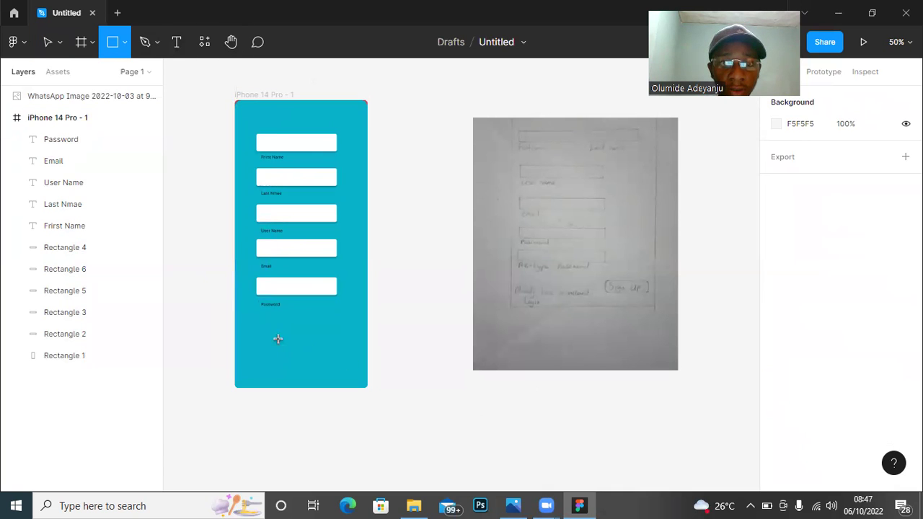
mouse_move(275, 338)
mouse_down()
mouse_move(328, 352)
mouse_move(328, 362)
mouse_up()
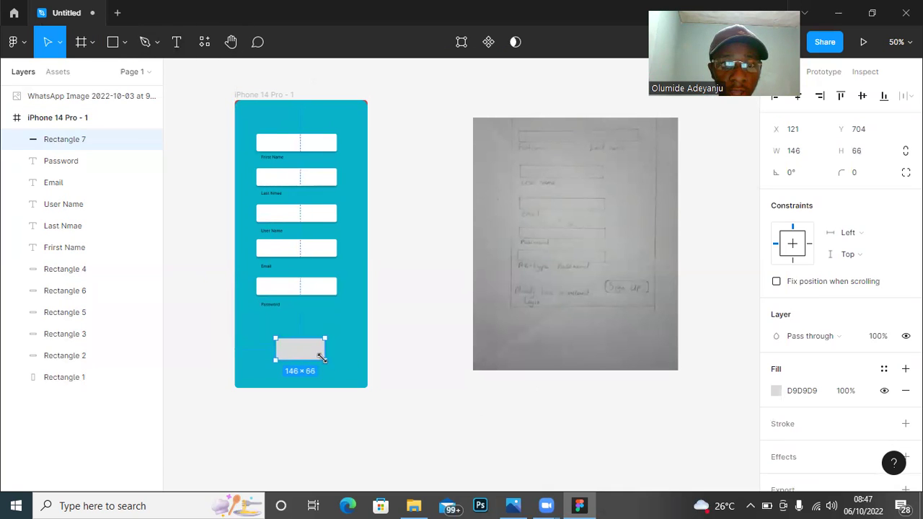
click(857, 172)
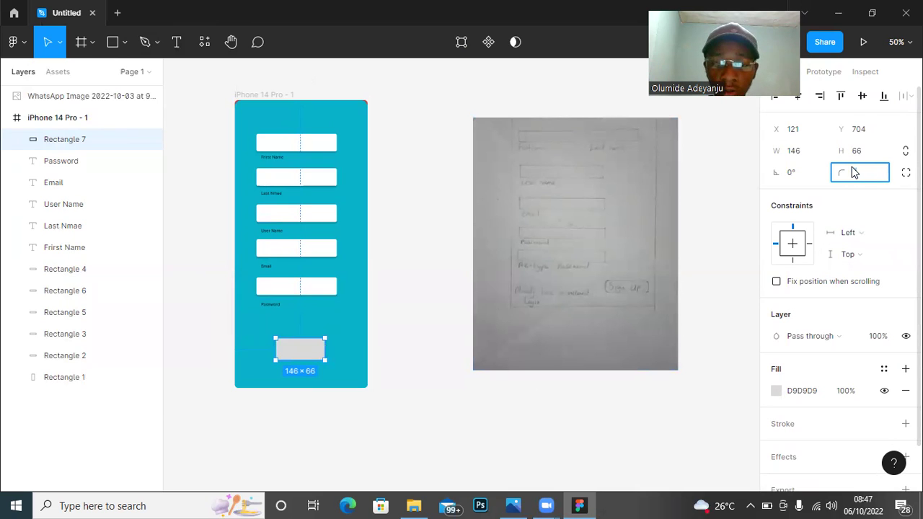
text(20)
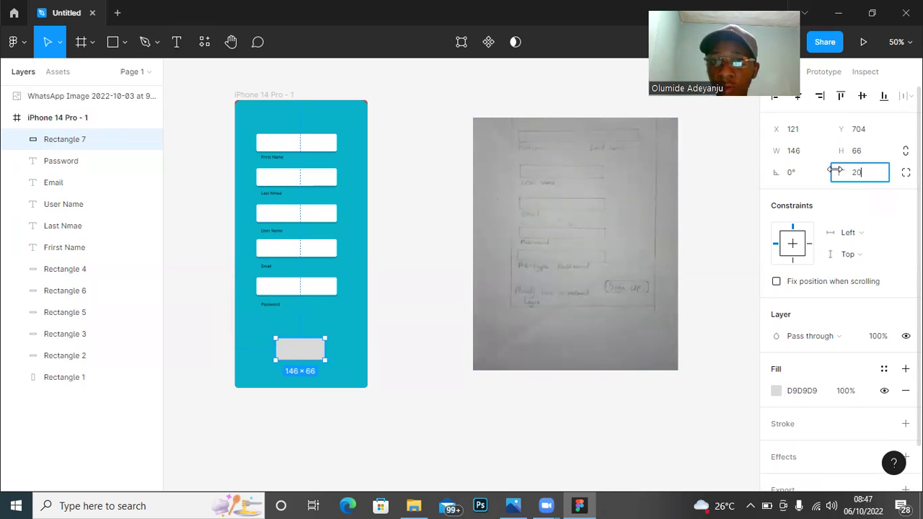
click(422, 347)
Move the button rectangle to X 111, Y 663, centred under the fields, and fill it with red FE0101.
click(300, 339)
mouse_move(300, 339)
mouse_down()
mouse_move(294, 316)
mouse_move(303, 335)
mouse_up()
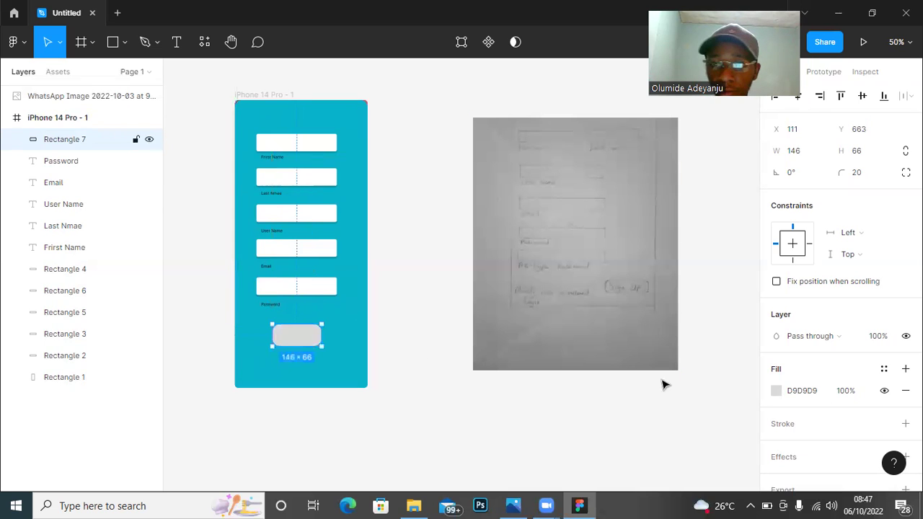
click(777, 390)
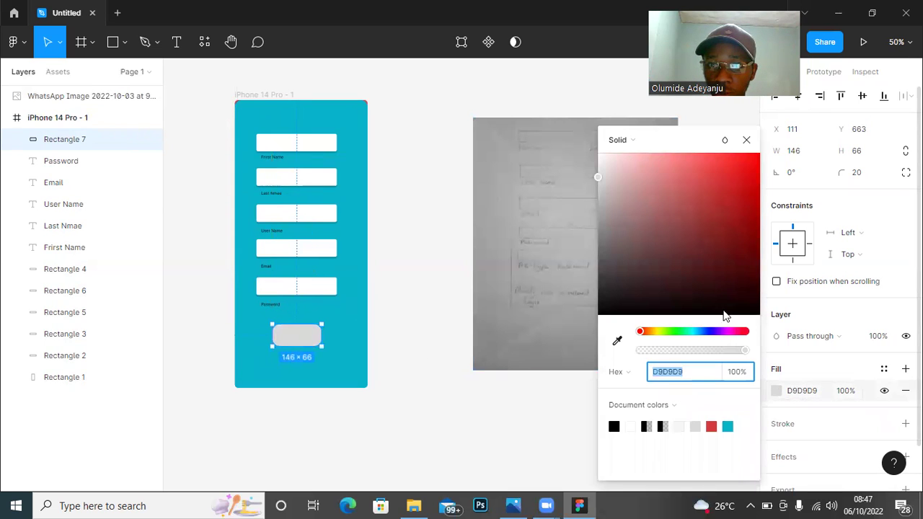
drag(697, 211, 760, 153)
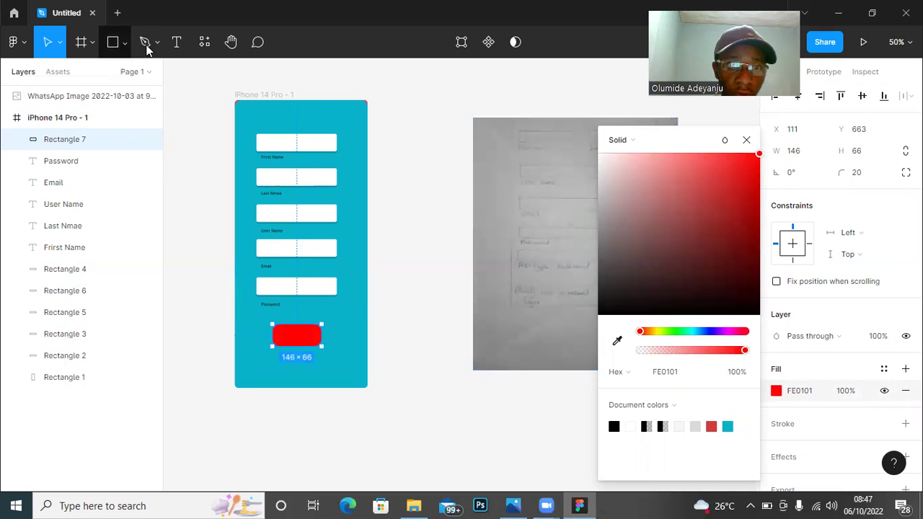
Add a "Sign Up" text and place it in the middle of the red button at X 160, Y 688.
click(177, 45)
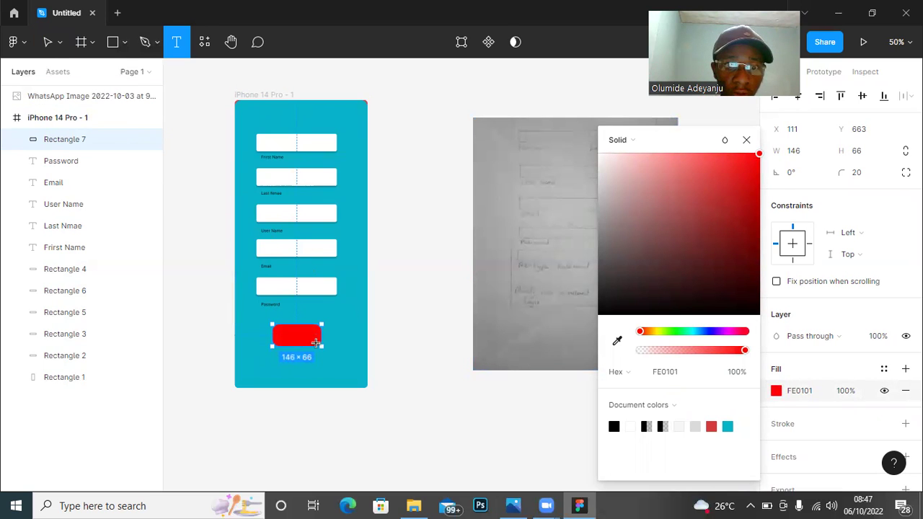
click(253, 372)
text(Sign)
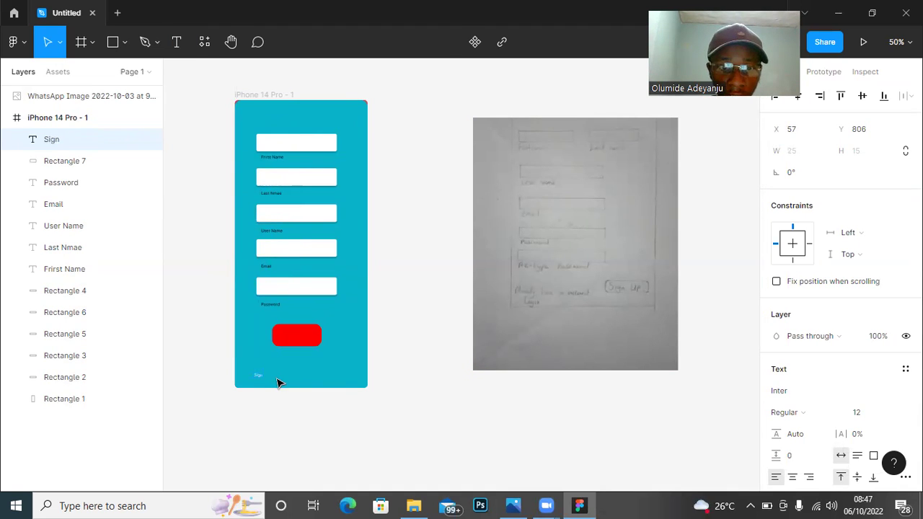
text( Up)
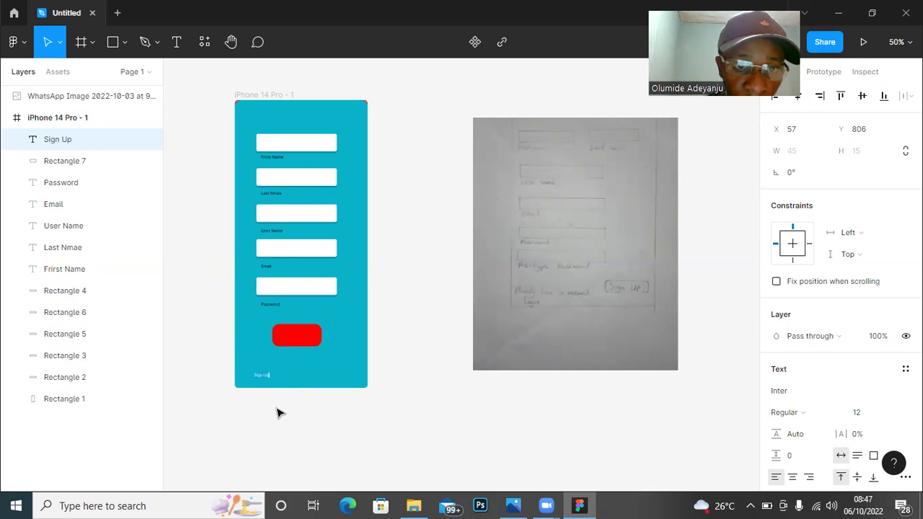
key(Escape)
drag(265, 377, 300, 337)
click(432, 340)
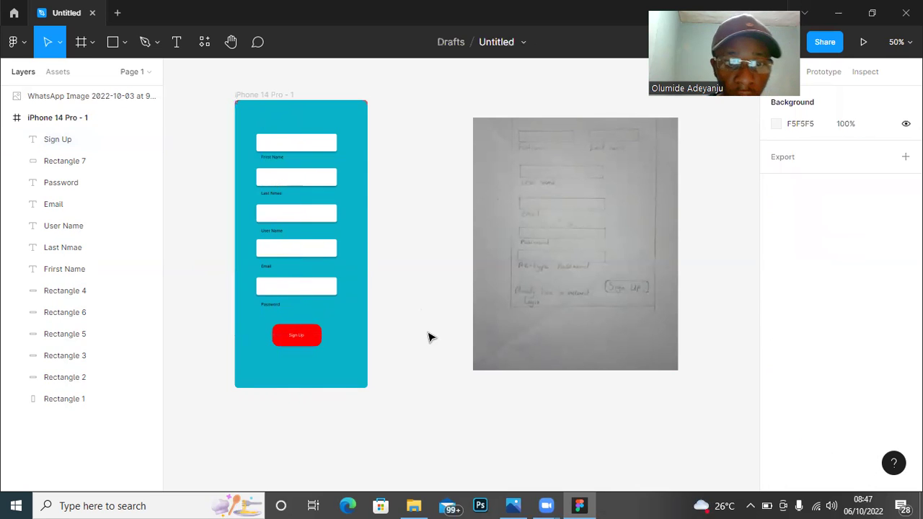
Set the font size of the Sign Up text on the red button to 20.
click(298, 337)
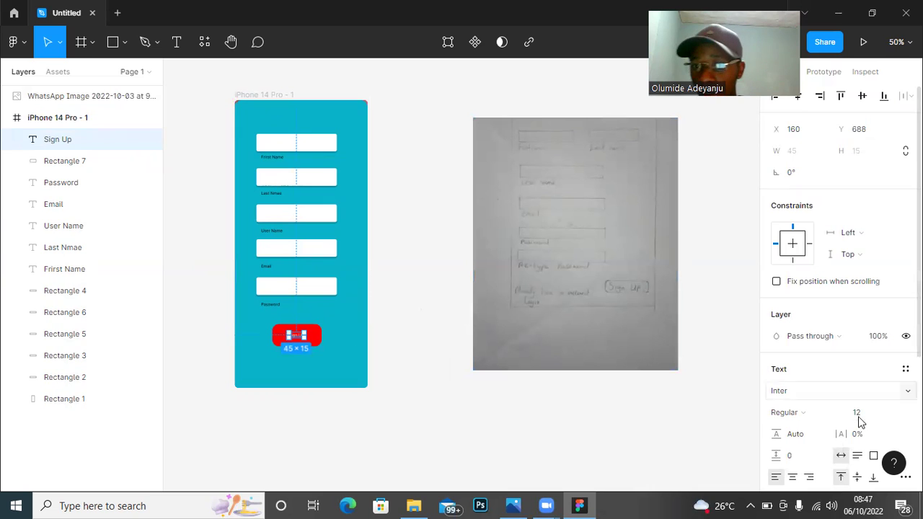
scroll(857, 415, down, 4)
click(894, 220)
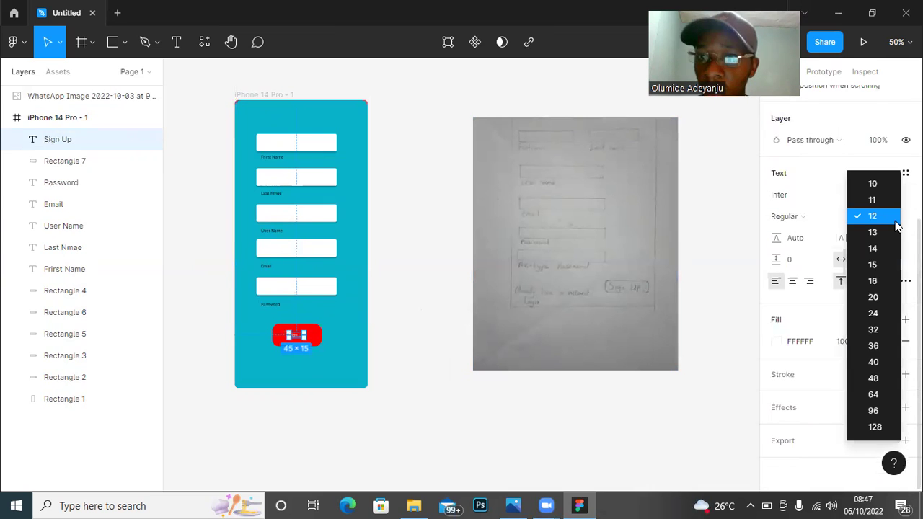
click(887, 301)
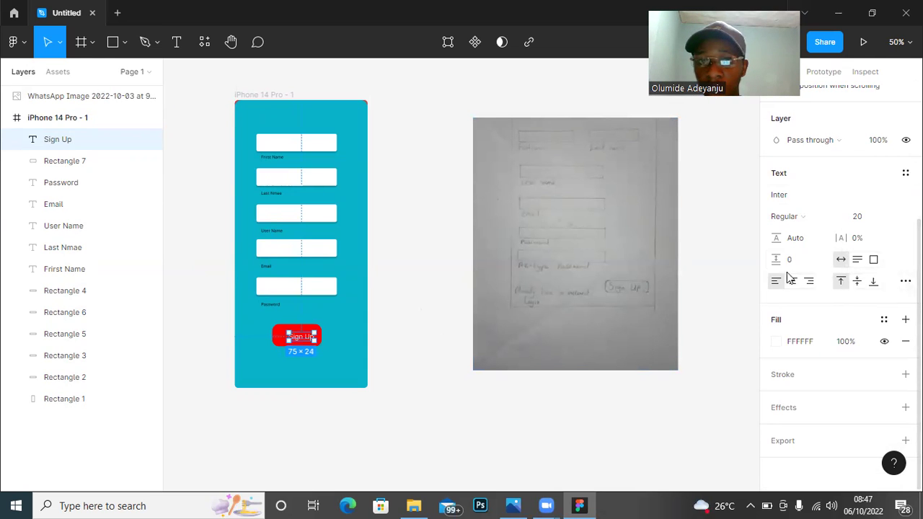
Make the Sign Up text bold and shift it left to X 144, Y 682 so it sits centred in the red button.
click(840, 217)
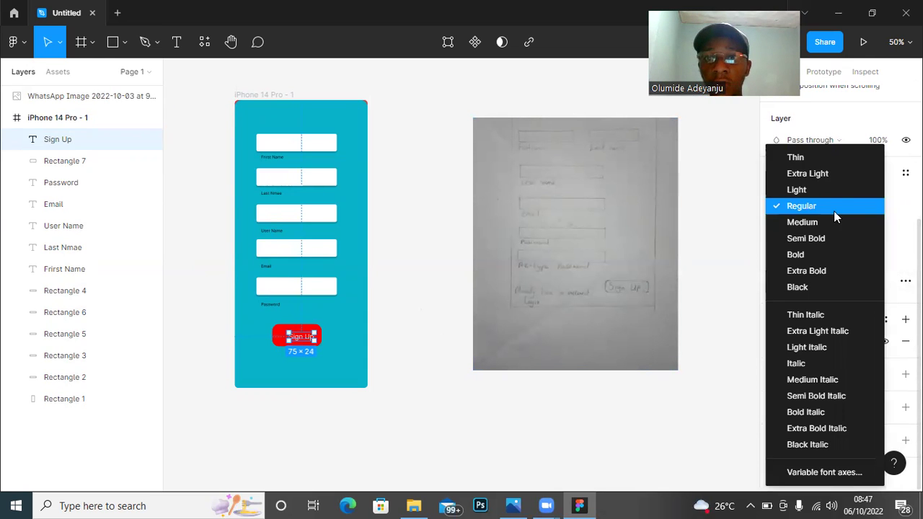
click(823, 255)
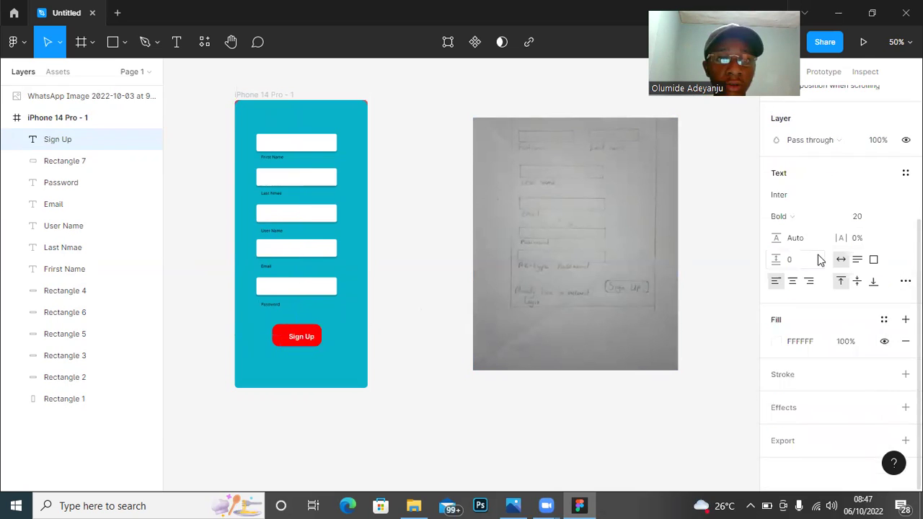
key(shift+Left)
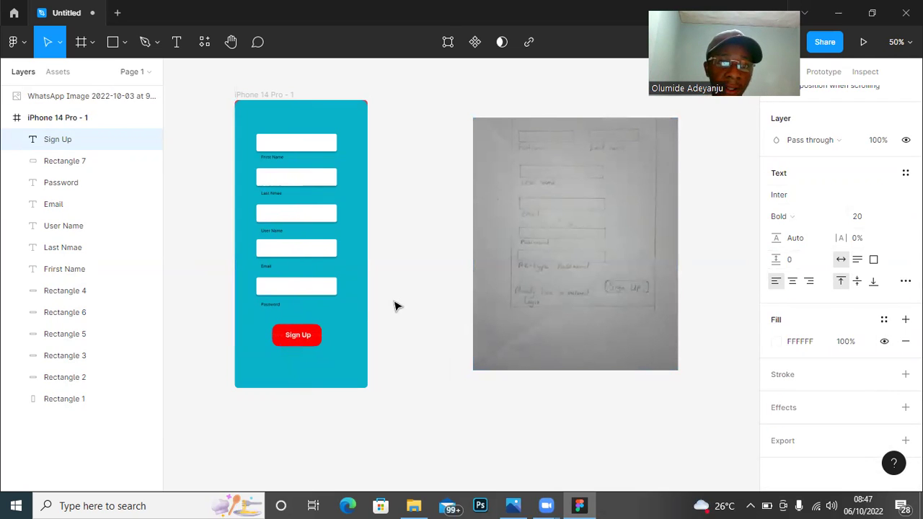
key(Left)
key(Left)
key(Left)
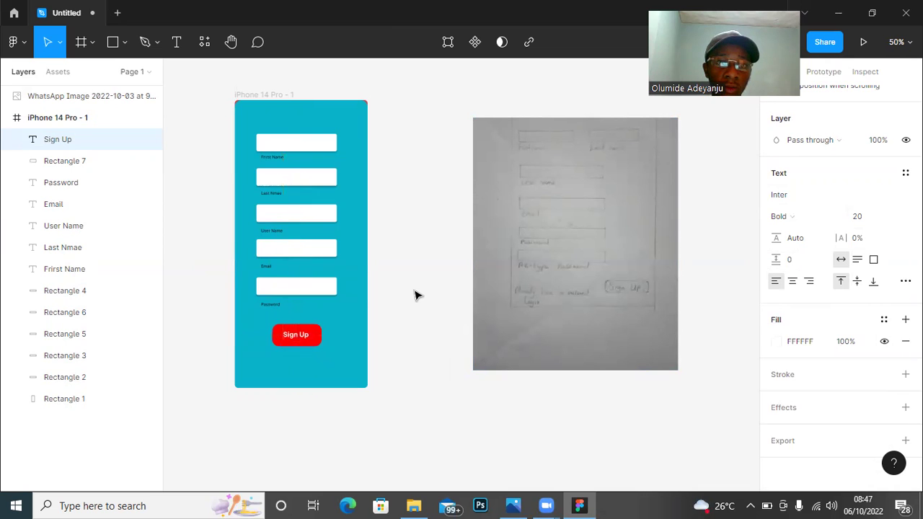
click(415, 292)
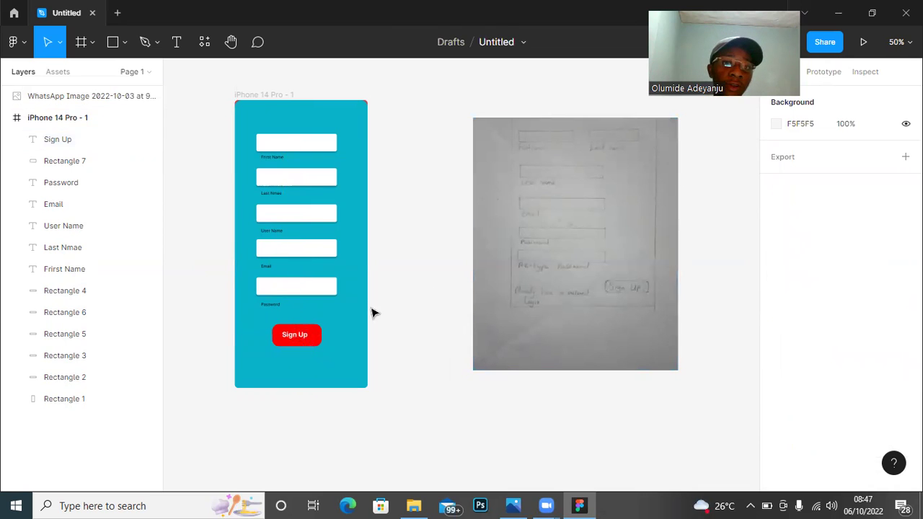
click(303, 336)
click(419, 326)
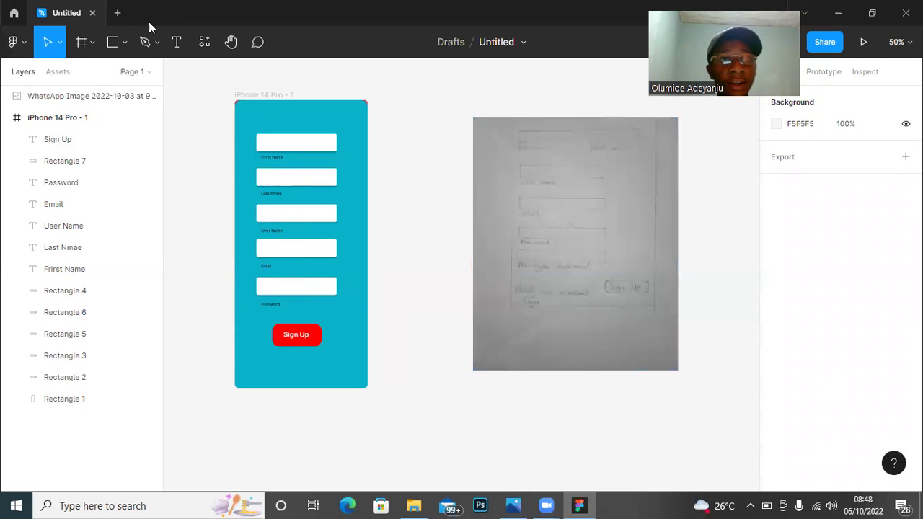
Draw a line about 393 wide across the full width of the phone frame, between the Password label and the button.
click(127, 43)
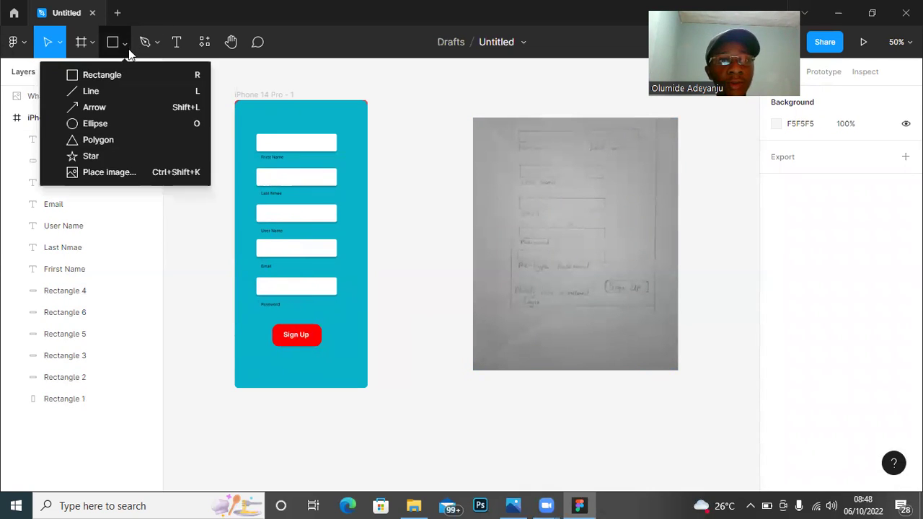
click(125, 91)
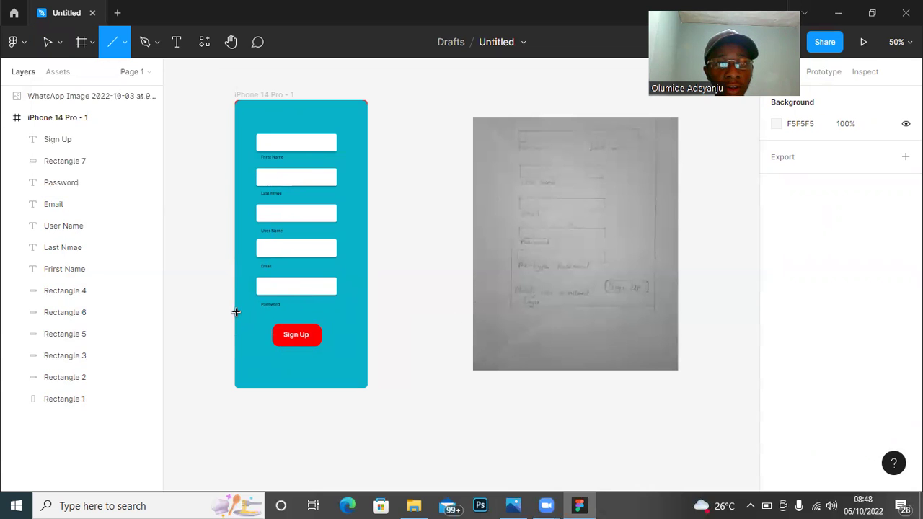
drag(234, 313, 370, 313)
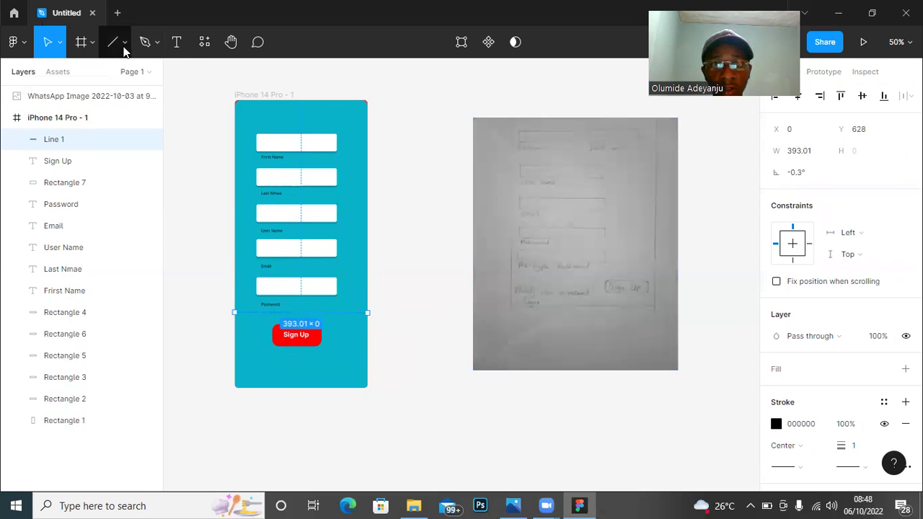
Set the divider line's stroke colour to white FFFFFF and its thickness to 3.
click(776, 425)
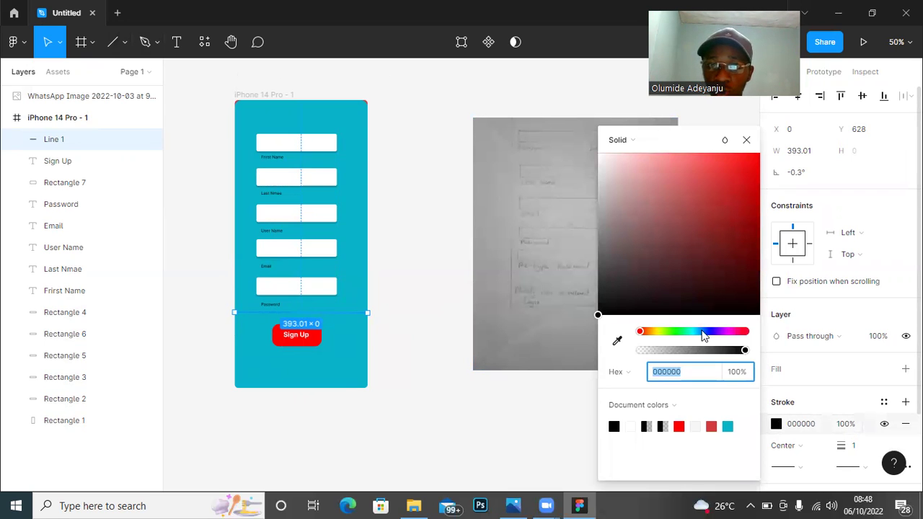
drag(624, 207, 593, 148)
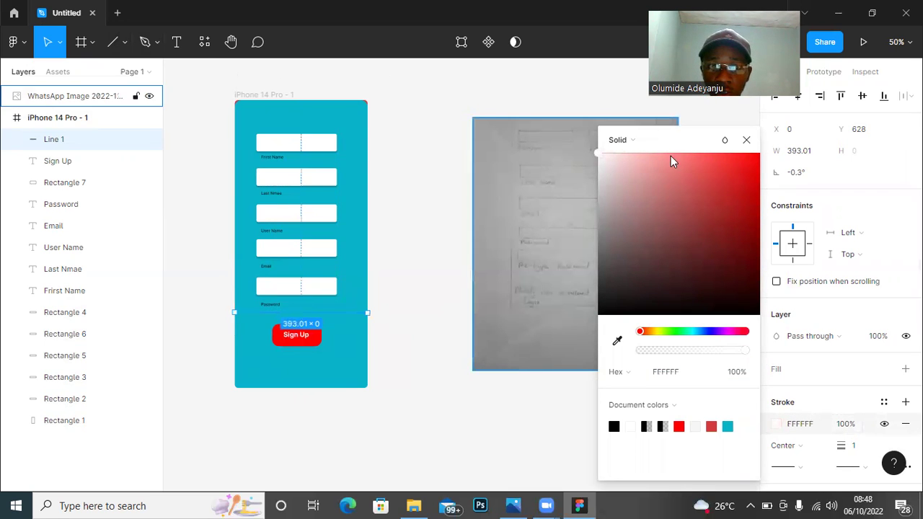
click(856, 446)
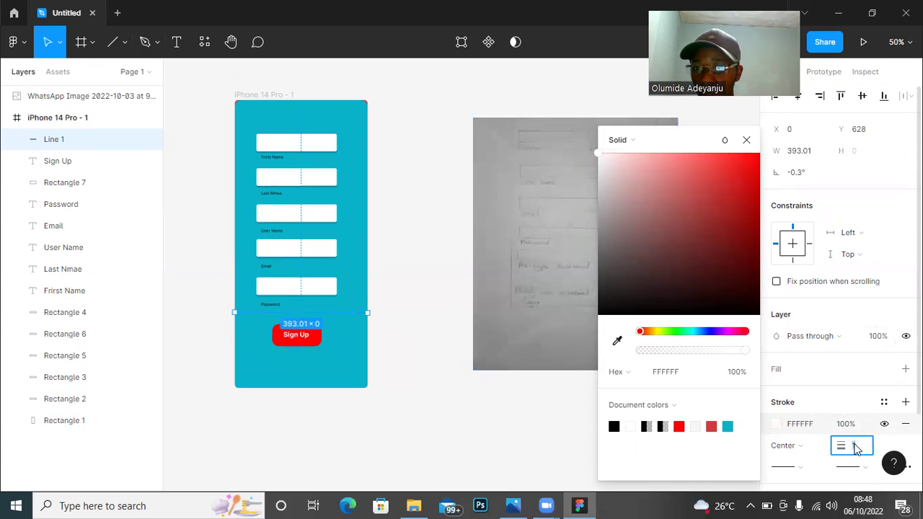
text(3)
click(507, 442)
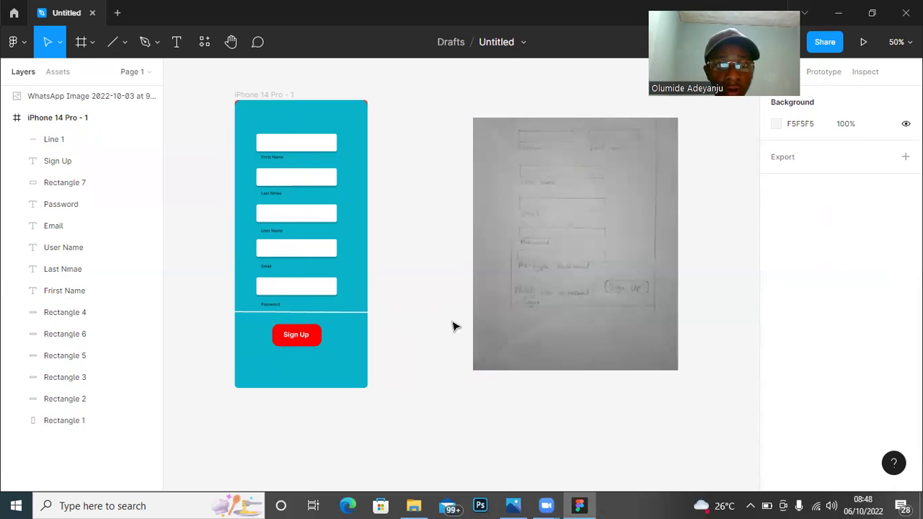
Level the white divider line to 0° rotation and lower it slightly to Y 632.
click(343, 317)
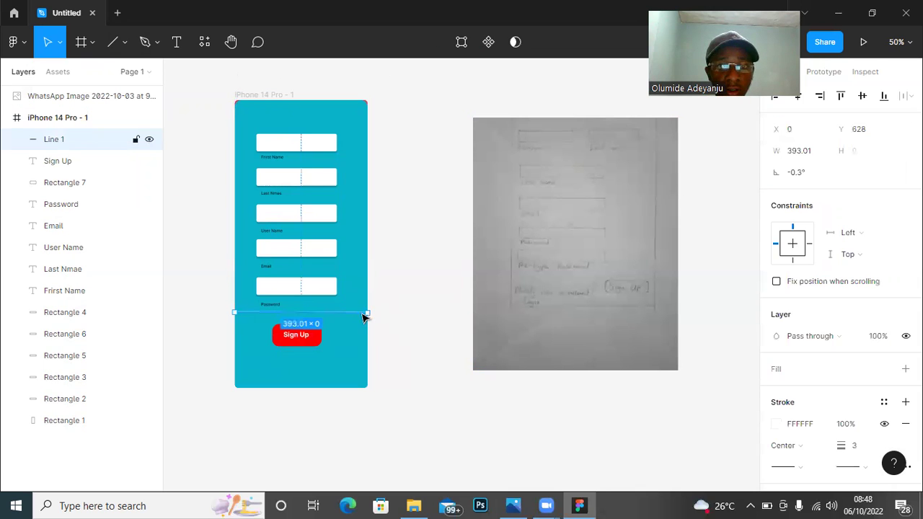
drag(367, 313, 370, 313)
click(404, 318)
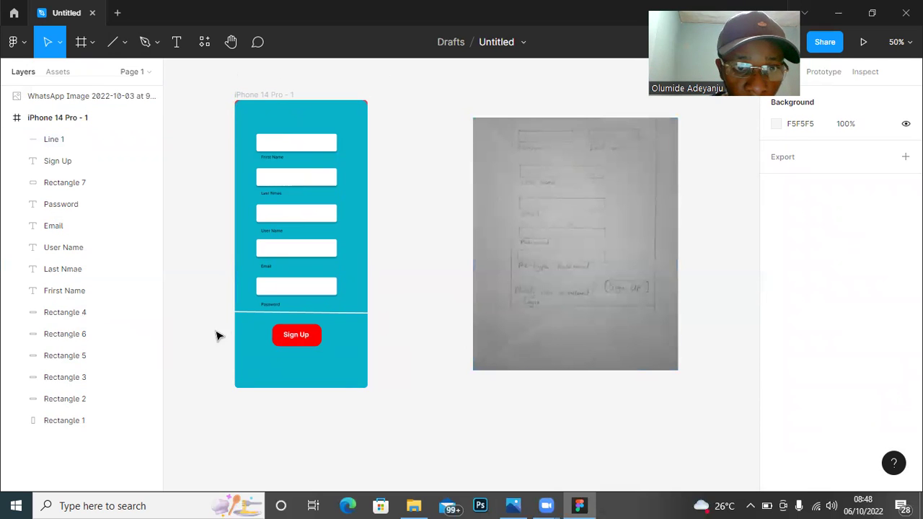
click(238, 316)
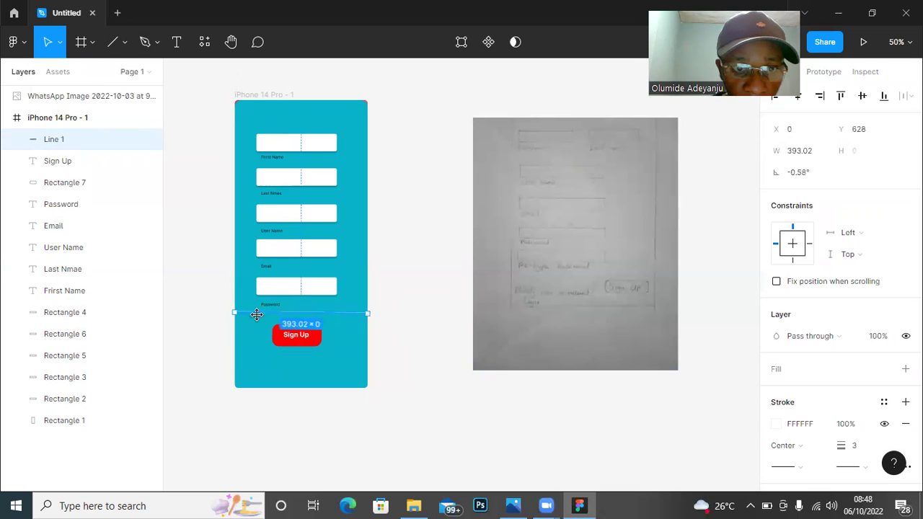
key(Down)
key(Down)
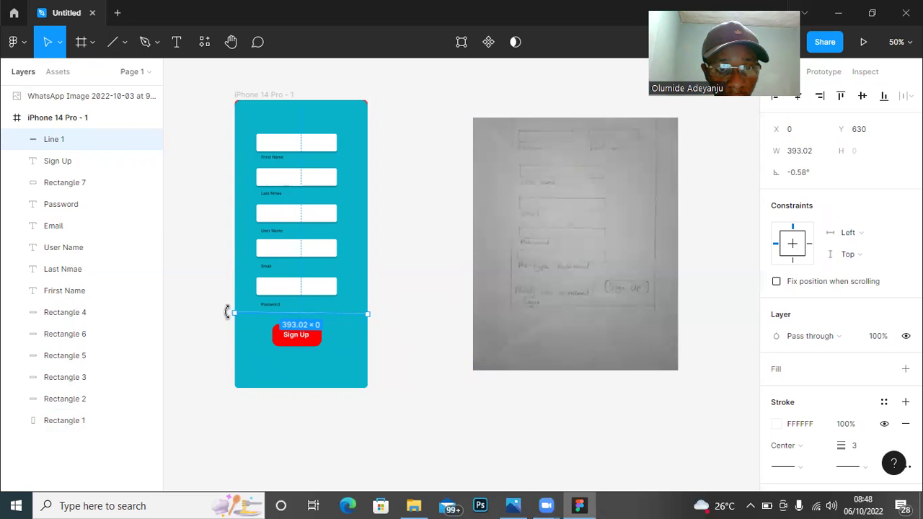
drag(227, 315, 220, 316)
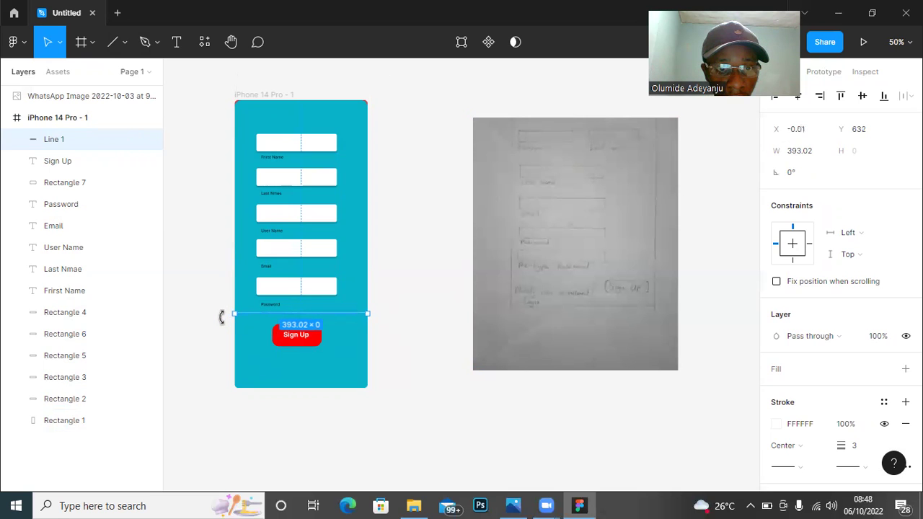
click(417, 300)
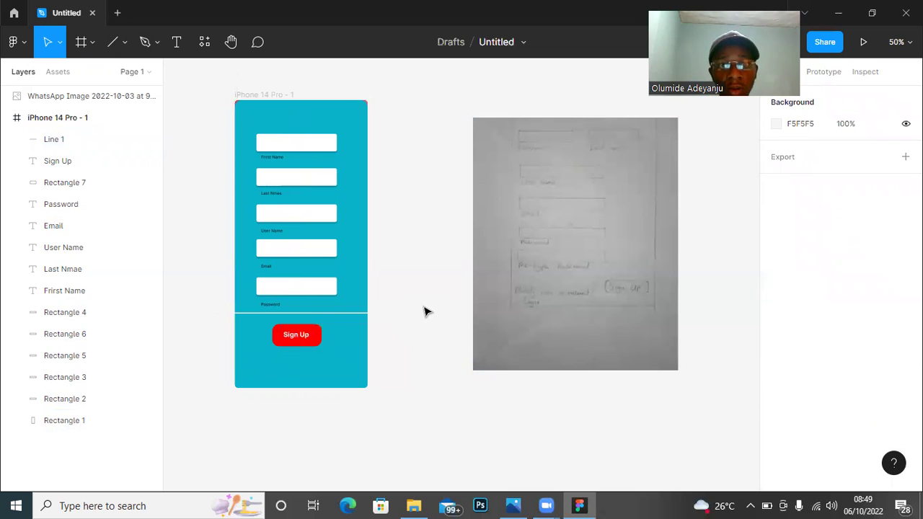
Move the Sign Up text and its red button together down to the middle of the area below the white line.
click(307, 335)
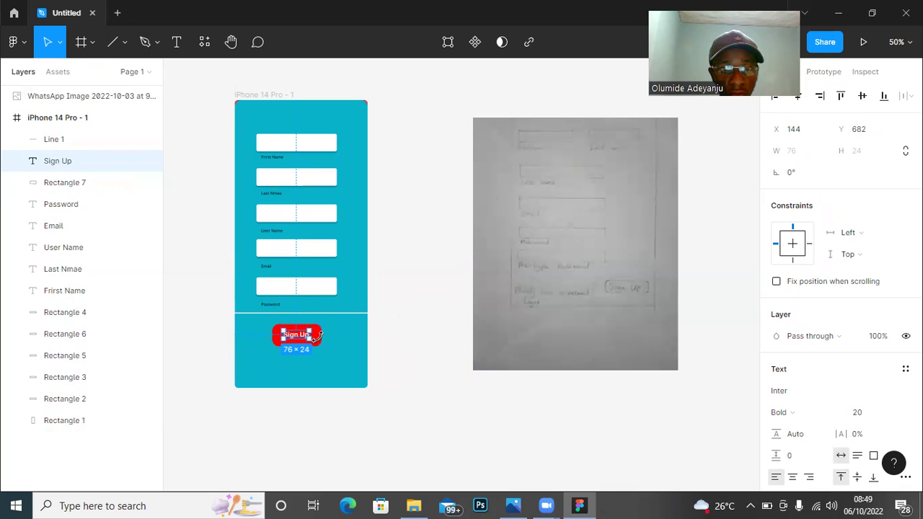
drag(385, 349, 264, 331)
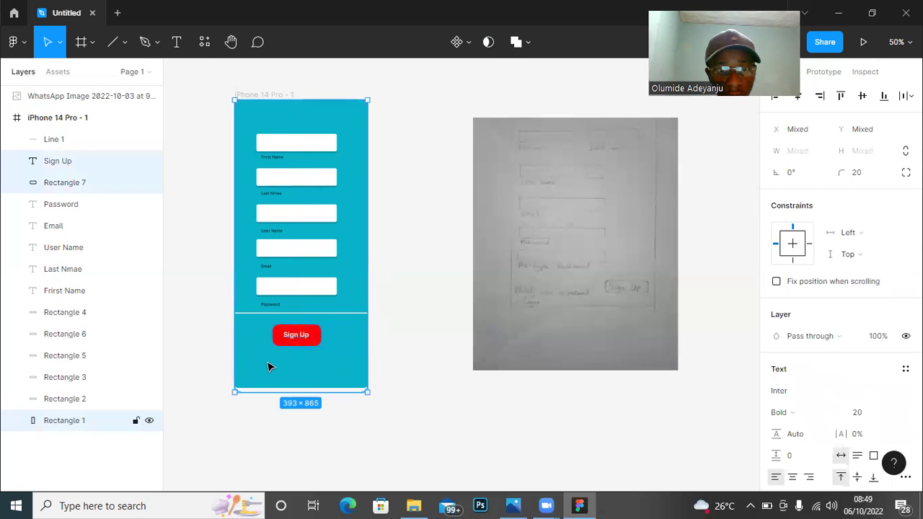
shift+click(264, 375)
key(Down)
key(Down)
key(Down)
key(Down)
key(Down)
key(Down)
key(Down)
key(Down)
key(Down)
key(Down)
key(Down)
key(Down)
key(Down)
key(Down)
key(Down)
key(Down)
key(Down)
key(Down)
key(Down)
key(Down)
key(Down)
key(Down)
key(Down)
key(Down)
key(Down)
key(Down)
key(Down)
key(Down)
key(Down)
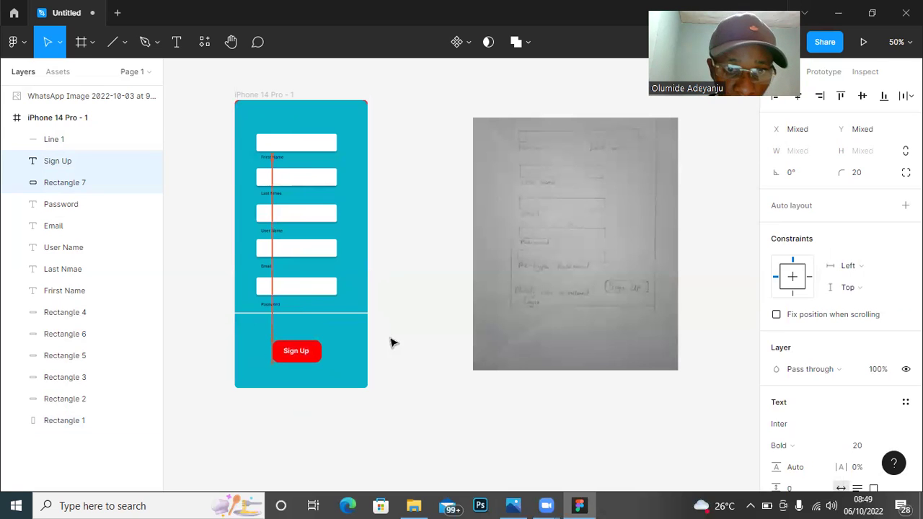
click(392, 336)
click(309, 324)
click(392, 328)
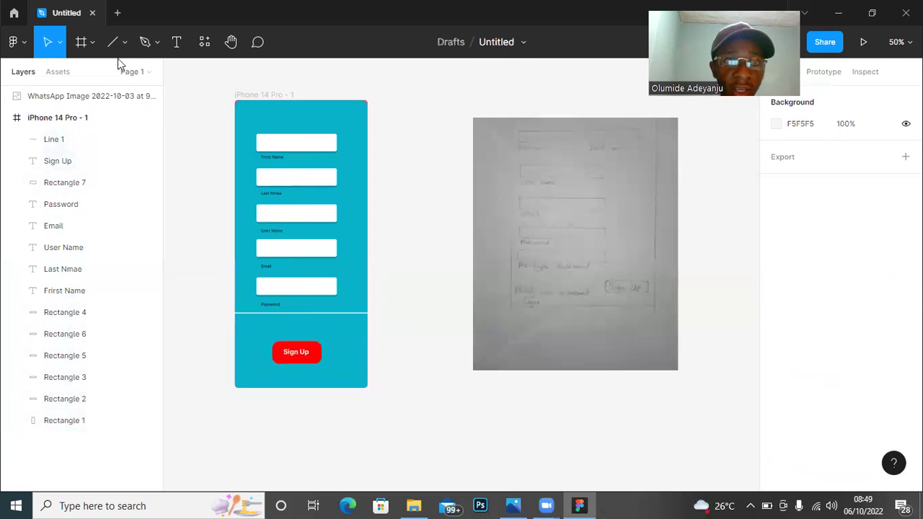
Draw a 393 × 214 rectangle over the area below the divider line and place it behind the Sign Up button in the layer order.
click(125, 43)
click(111, 75)
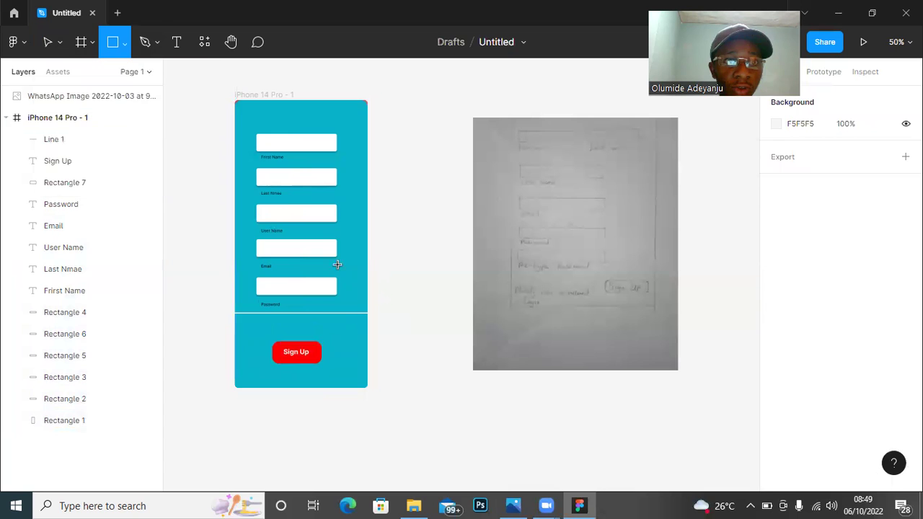
drag(233, 314, 366, 387)
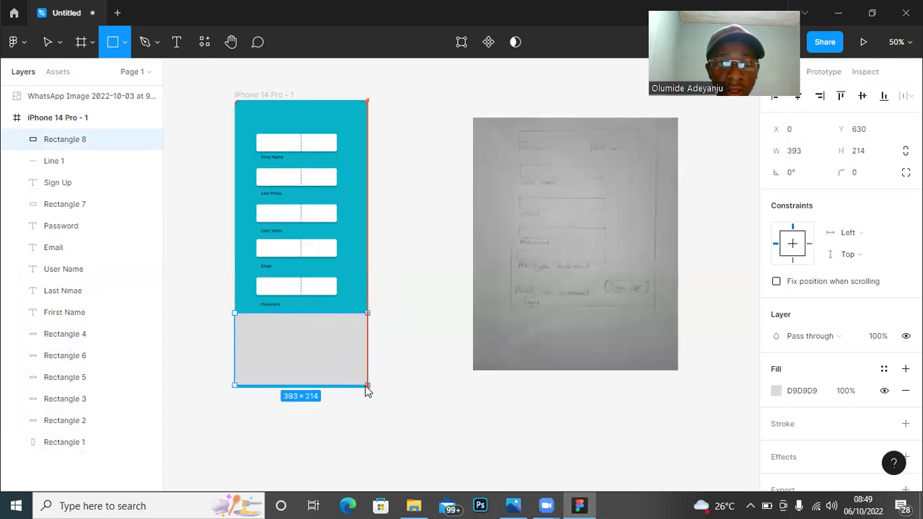
drag(81, 144, 103, 224)
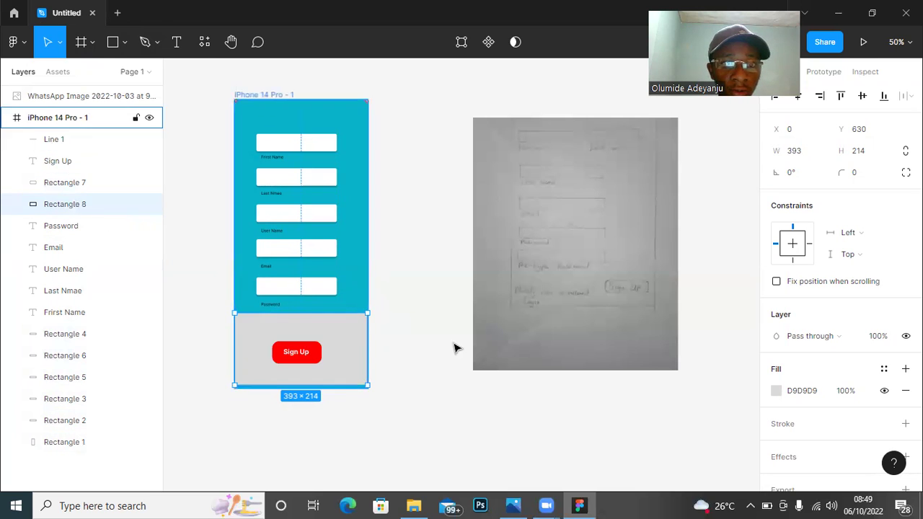
Lower the grey rectangle to the frame's bottom edge and extend its top edge up to the divider at Y 632, making it 224 high.
click(426, 351)
click(351, 336)
key(Down)
key(Down)
key(Down)
key(Down)
key(Down)
key(Down)
key(Down)
key(Down)
key(Down)
key(Down)
key(Down)
key(Down)
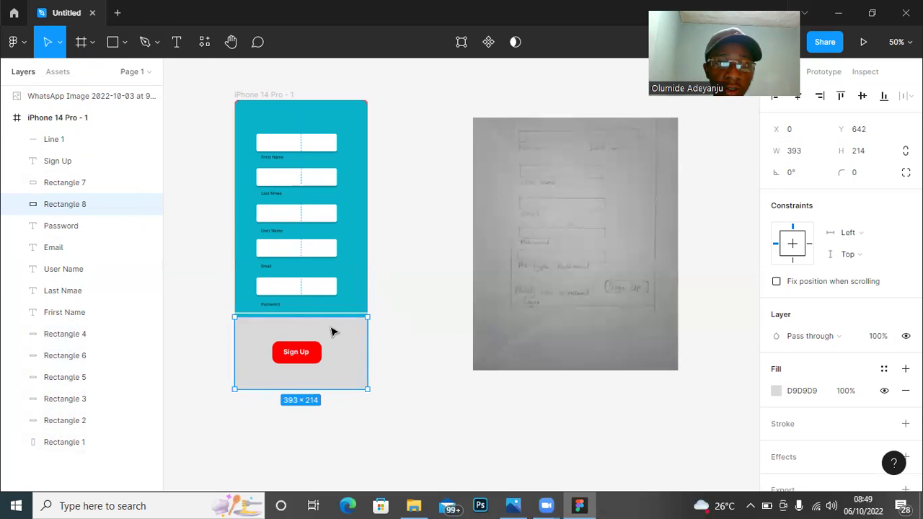
drag(312, 317, 312, 313)
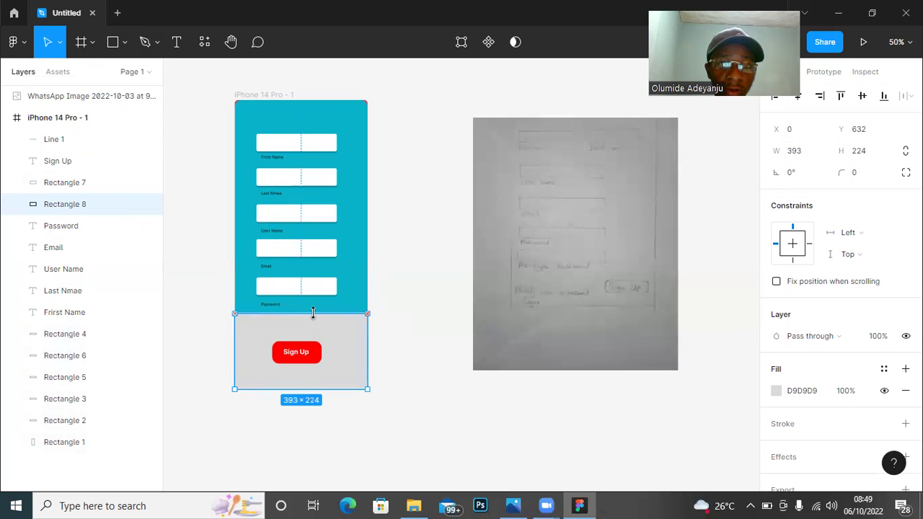
click(405, 321)
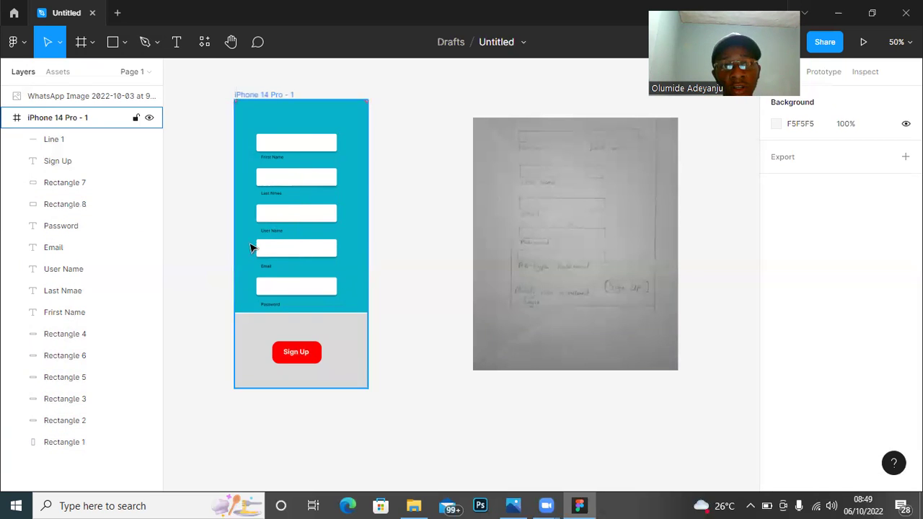
Add the text "Already have an account" at X 65, Y 650 in the grey area above the Sign Up button.
click(176, 42)
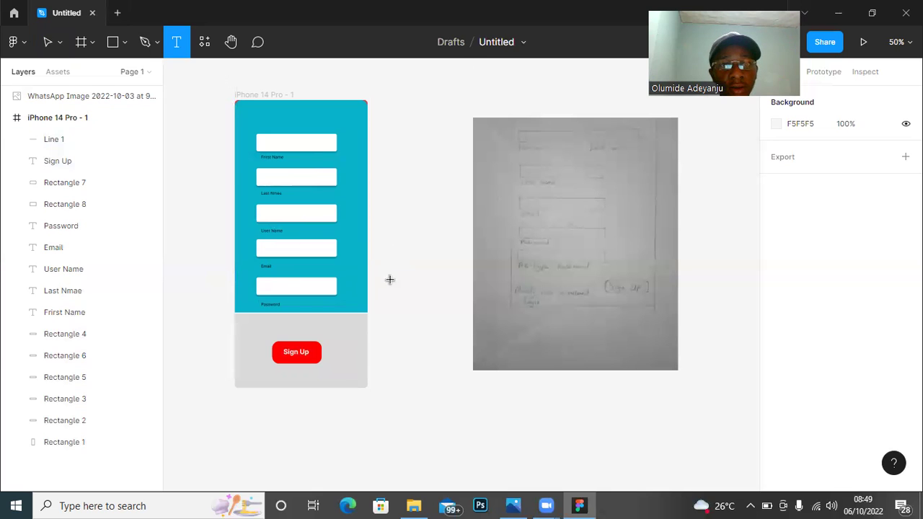
click(256, 322)
text(A)
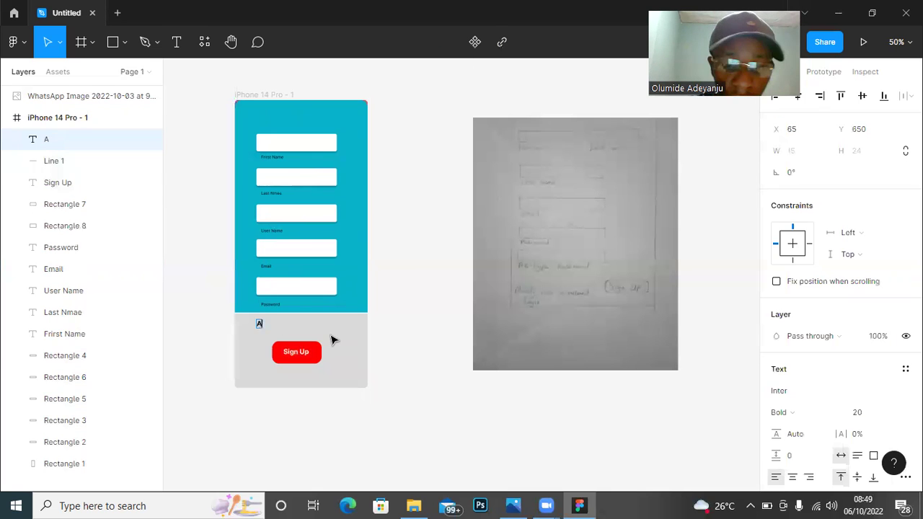
text(lread)
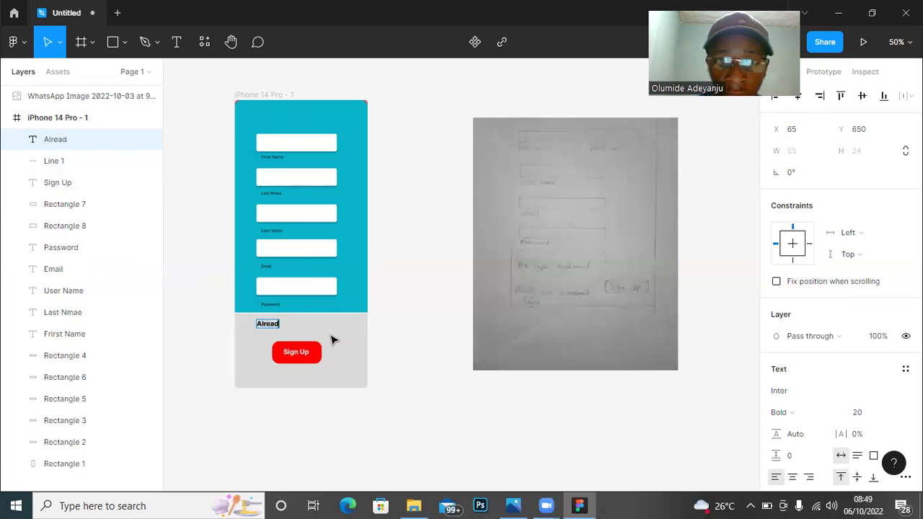
text(y hav)
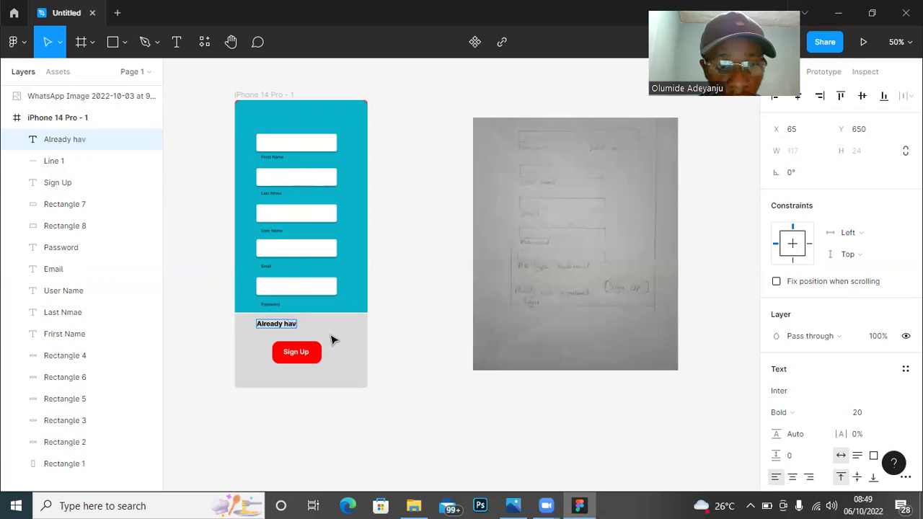
text(e an A)
key(BackSpace)
key(BackSpace)
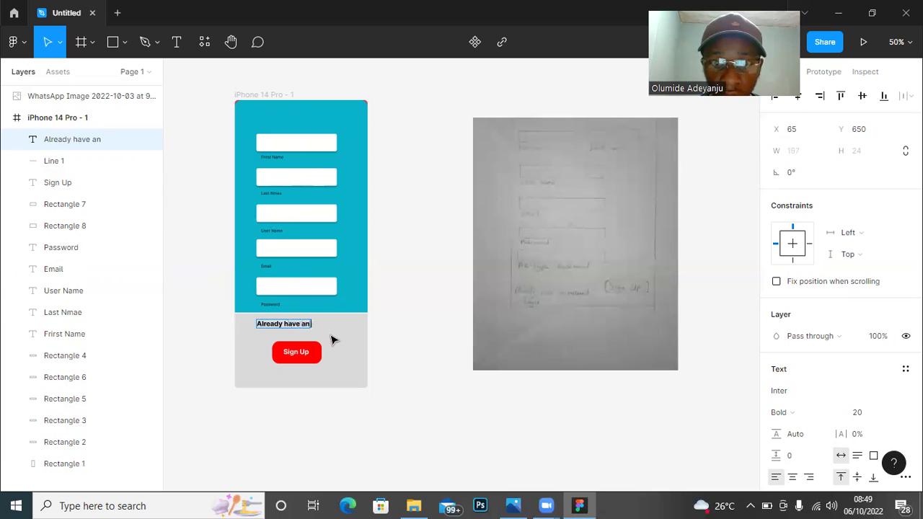
text(account)
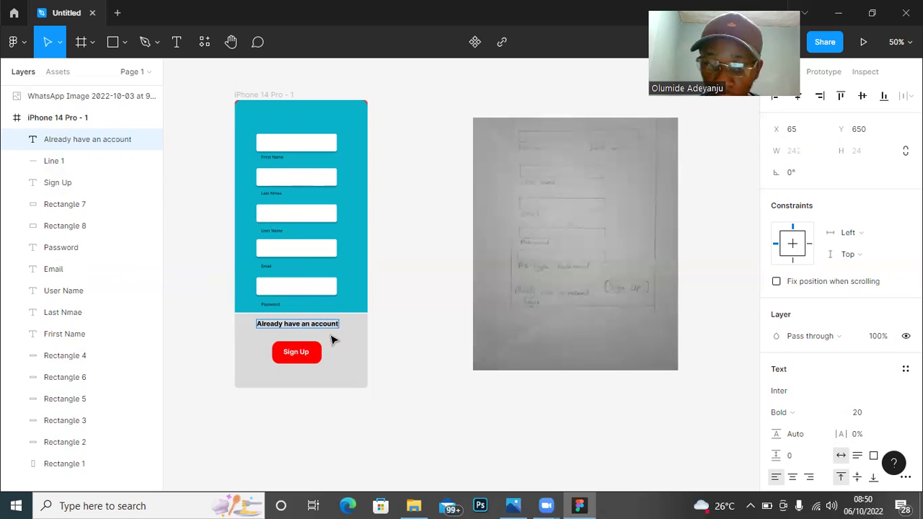
Extend the account text to "Already have an account? login", with login on a second line, and set its font size to 11.
text(?)
key(Return)
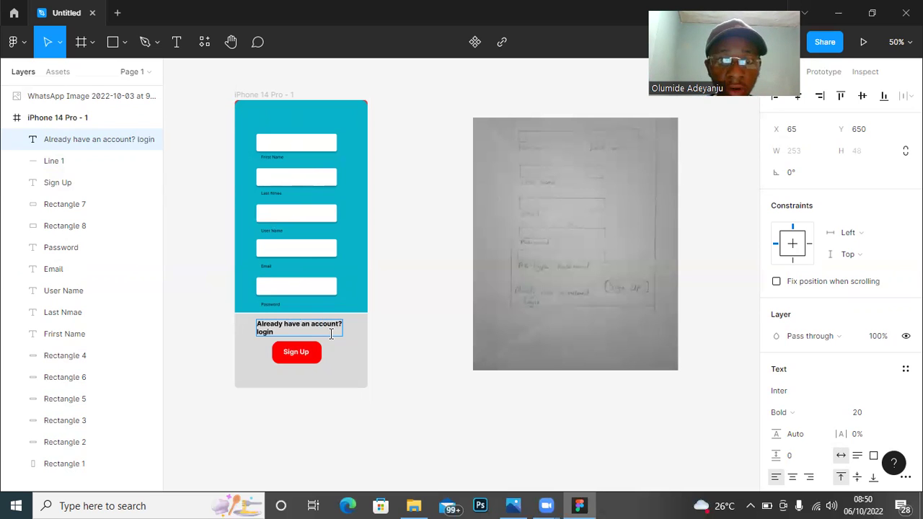
key(Escape)
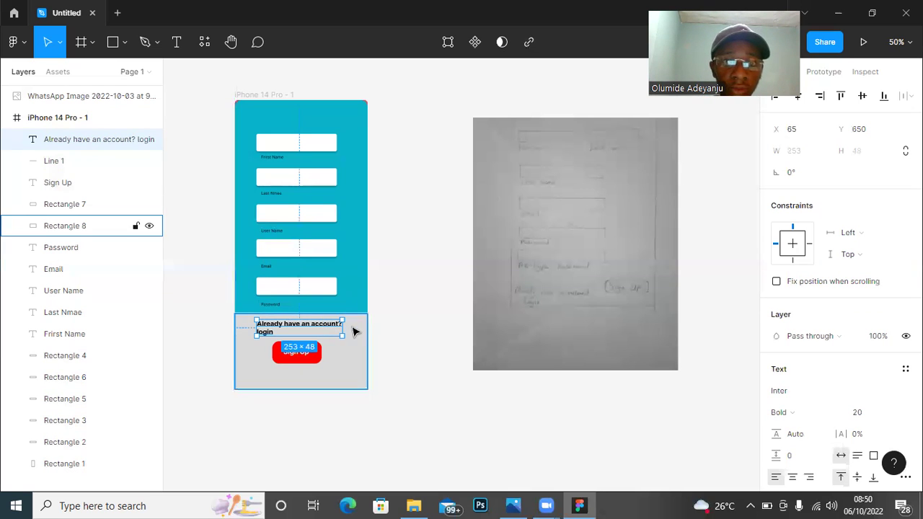
click(892, 414)
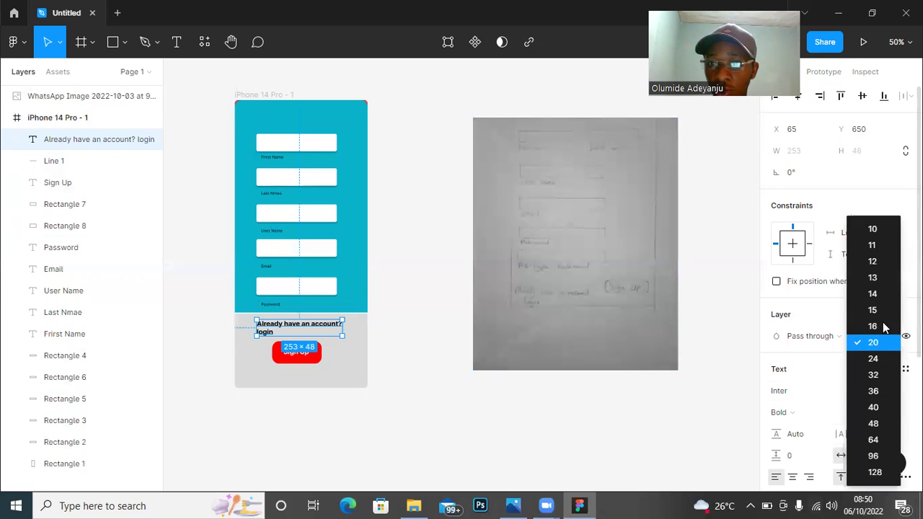
click(873, 245)
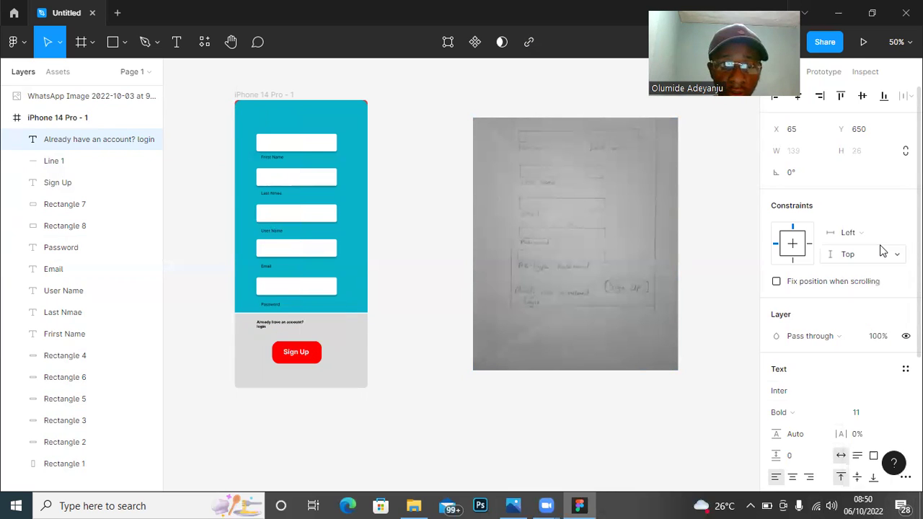
click(428, 324)
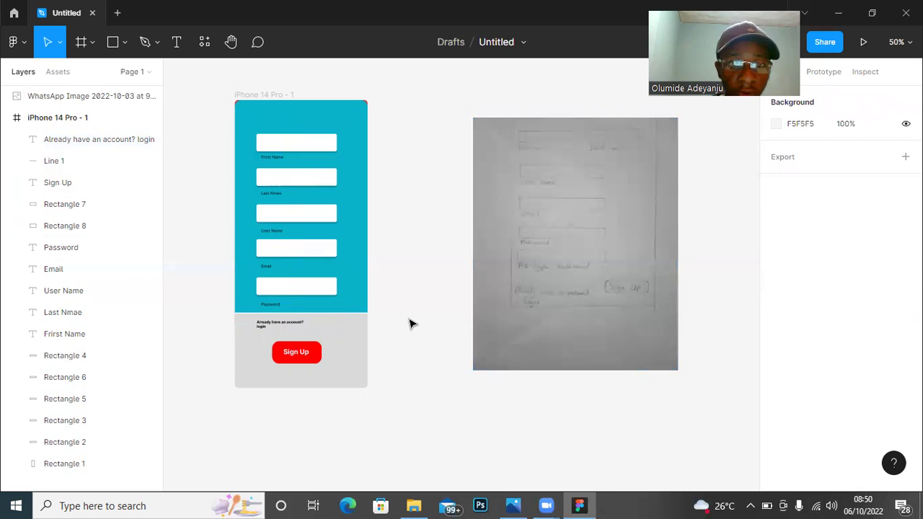
Move the account text to X 72, Y 637, just under the divider line.
key(shift+0)
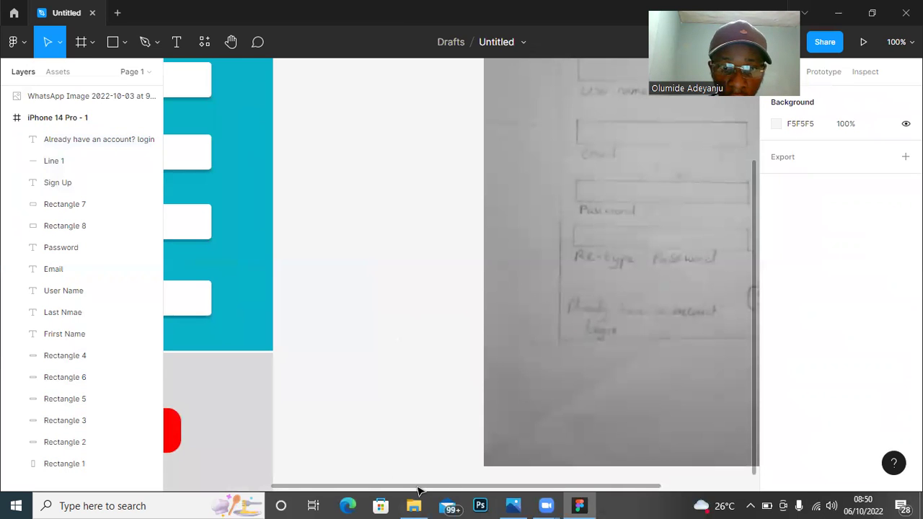
drag(398, 489, 292, 489)
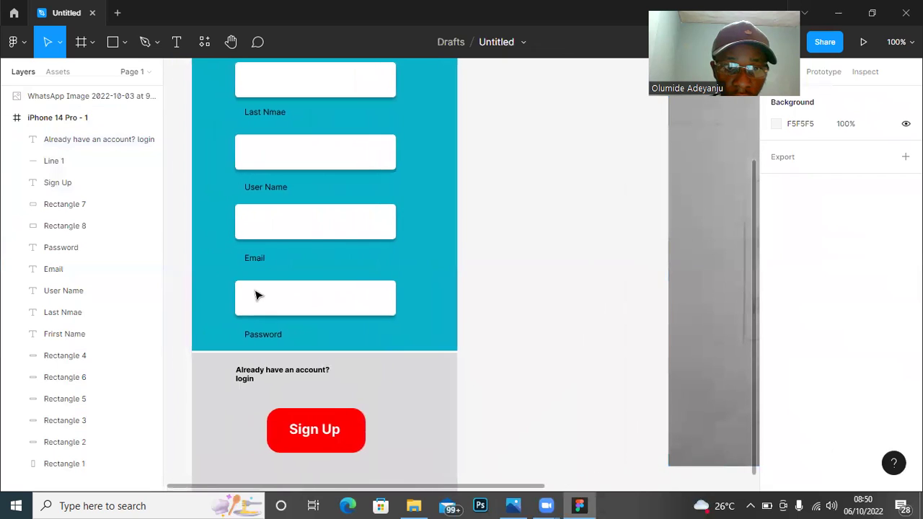
mouse_move(274, 373)
mouse_down()
mouse_move(260, 357)
mouse_move(280, 367)
mouse_up()
click(634, 322)
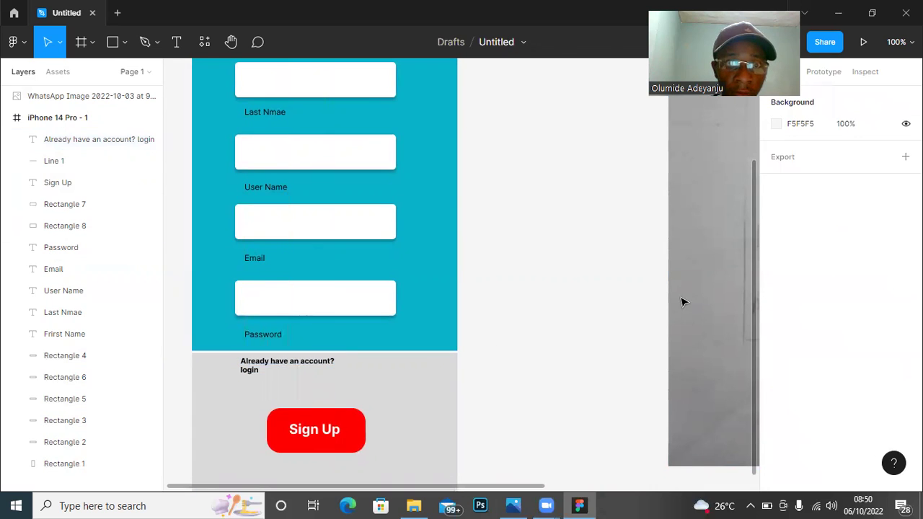
Colour only the word "login" in the account text red with the fill FC0000.
key(t)
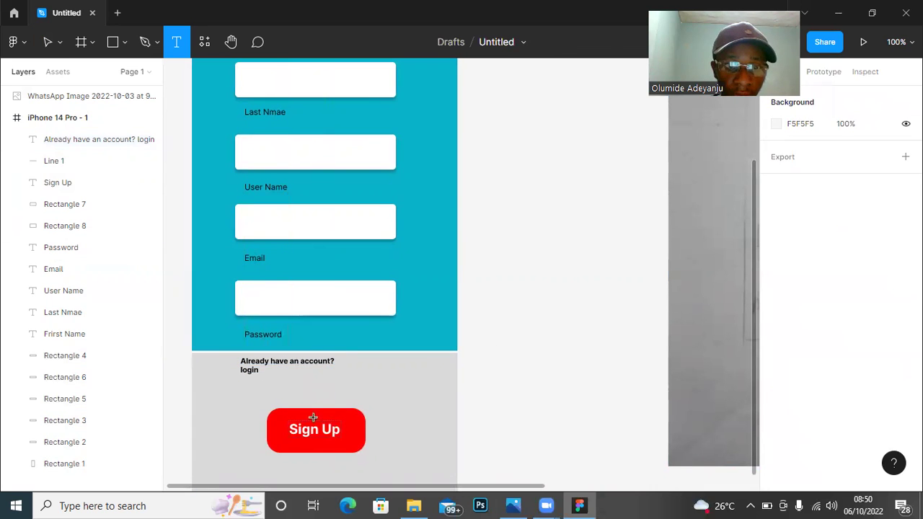
drag(267, 370, 241, 363)
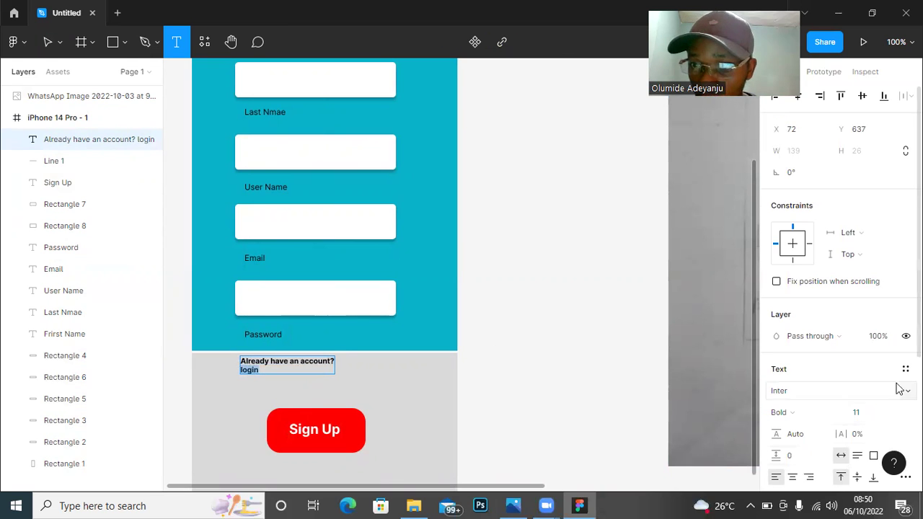
scroll(887, 390, down, 3)
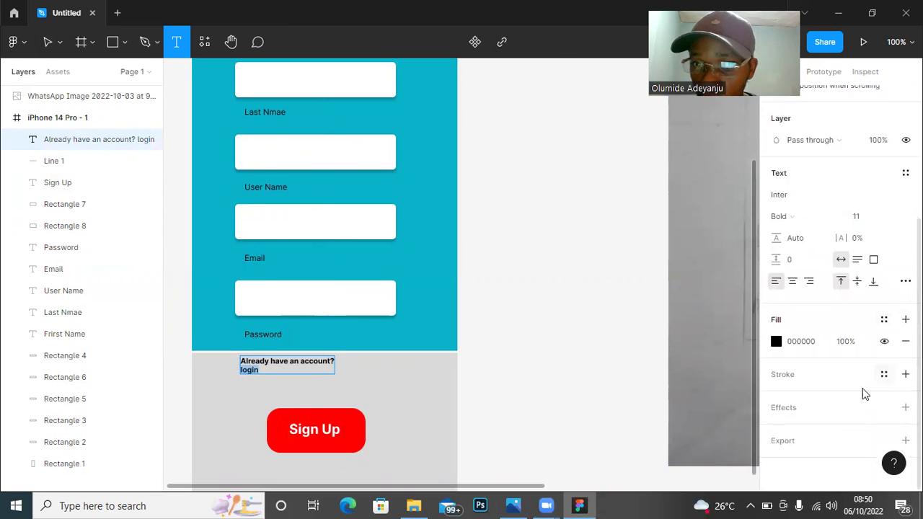
click(778, 349)
click(737, 169)
drag(741, 168, 773, 159)
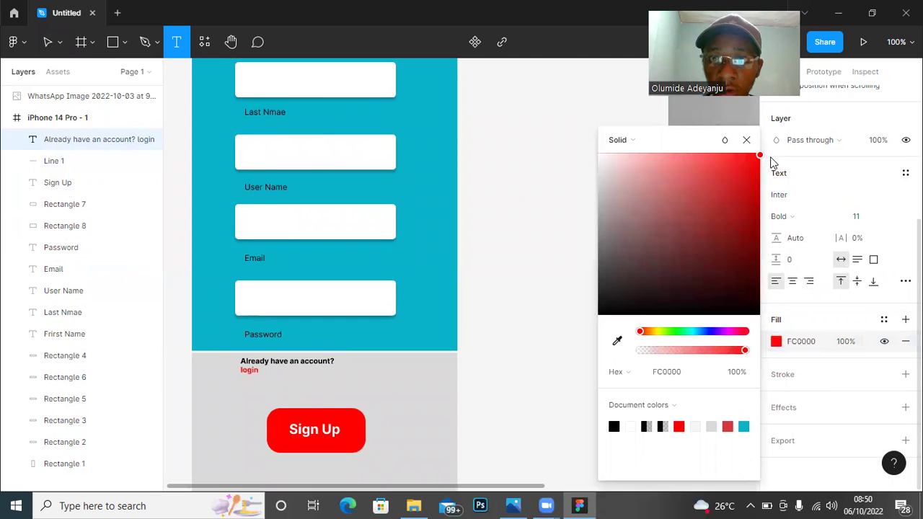
click(567, 246)
key(Escape)
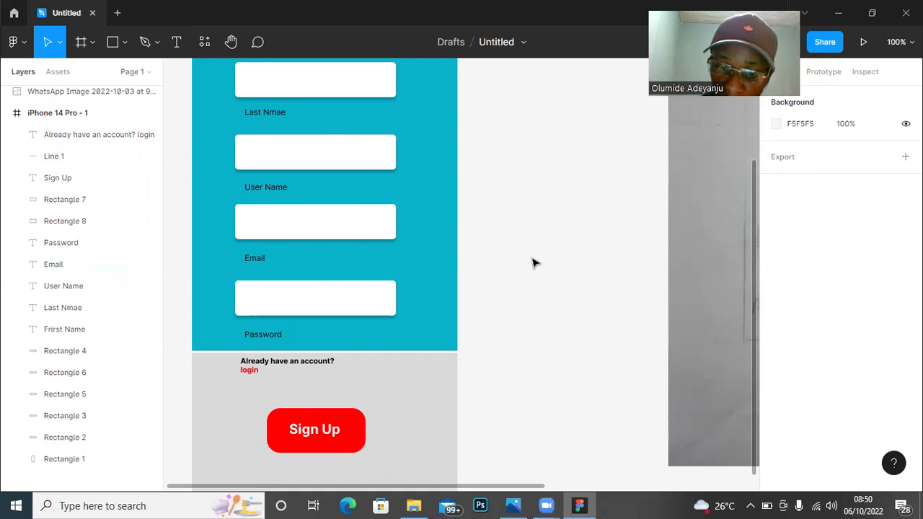
Move the paper sketch image farther away from the phone frame.
key(minus)
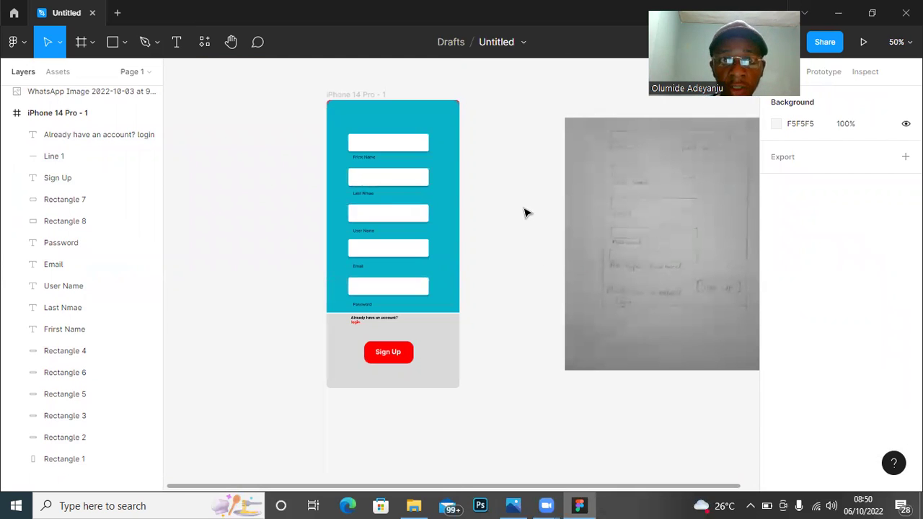
click(616, 233)
drag(678, 236, 714, 236)
Select the five input fields with their labels, excluding the teal background, and move them up together toward the frame's upper edge.
drag(296, 119, 518, 312)
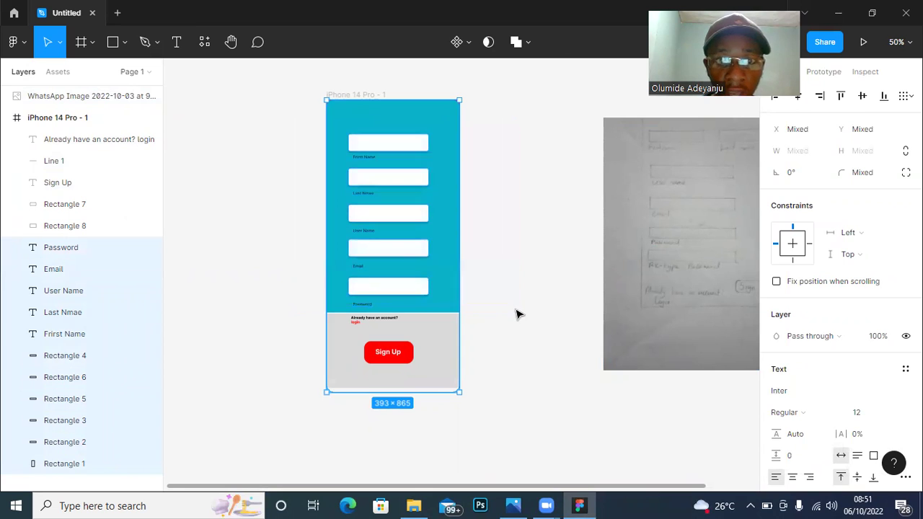
shift+click(416, 113)
key(Up)
key(Up)
key(Up)
key(Up)
key(Up)
key(Up)
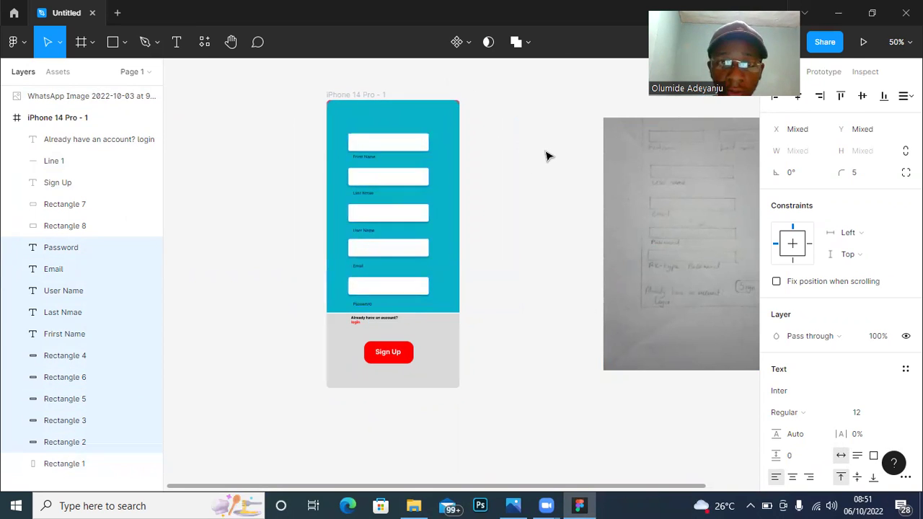
key(shift+Up)
key(shift+Up)
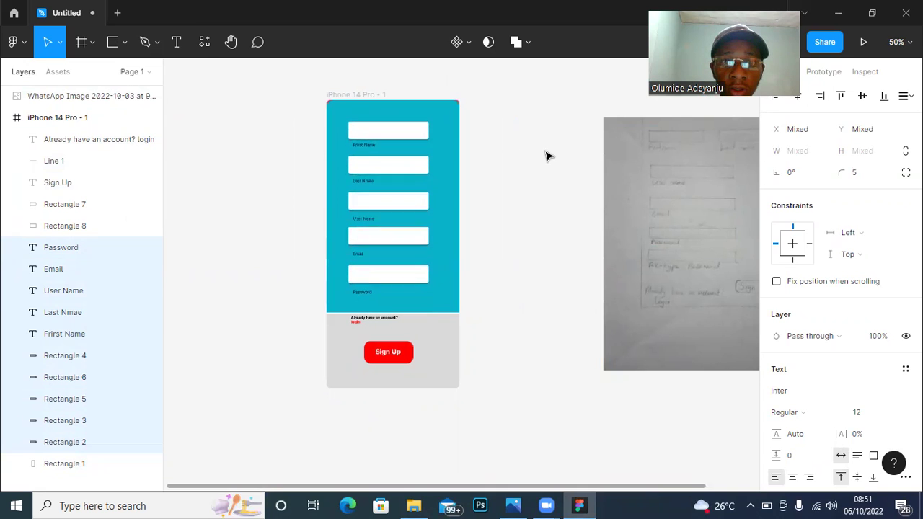
key(Down)
key(Down)
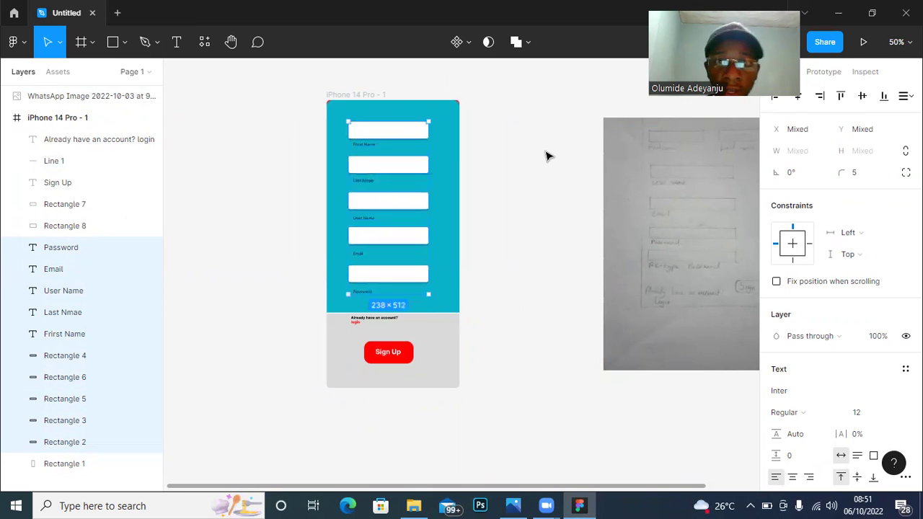
click(546, 157)
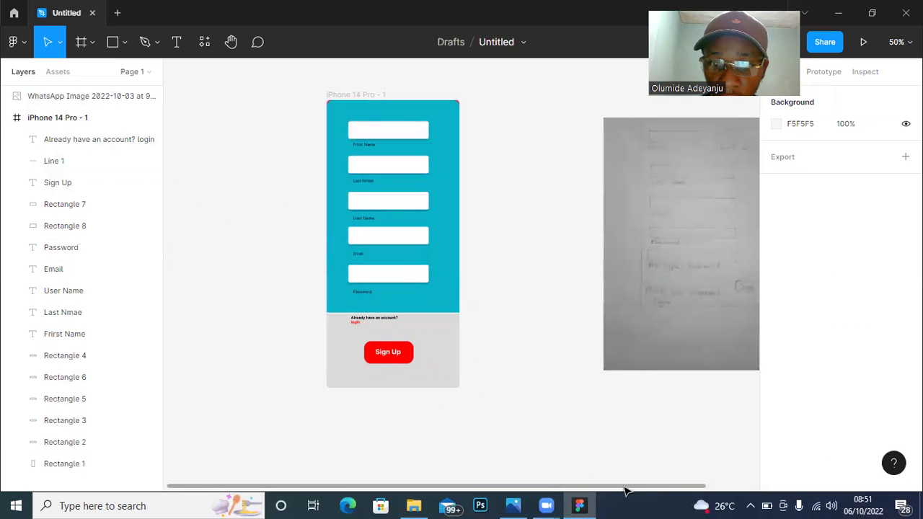
Delete the sign-up sketch image beside the phone frame.
drag(629, 489, 714, 492)
click(604, 236)
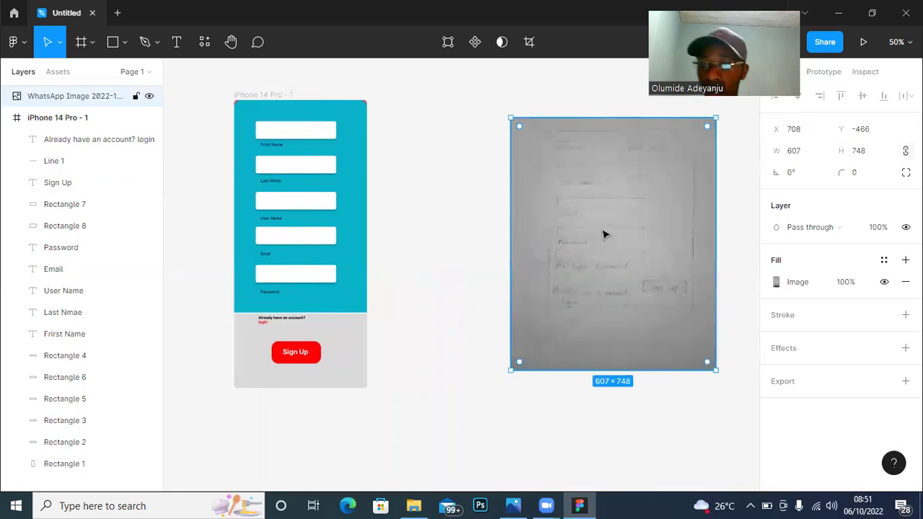
key(Delete)
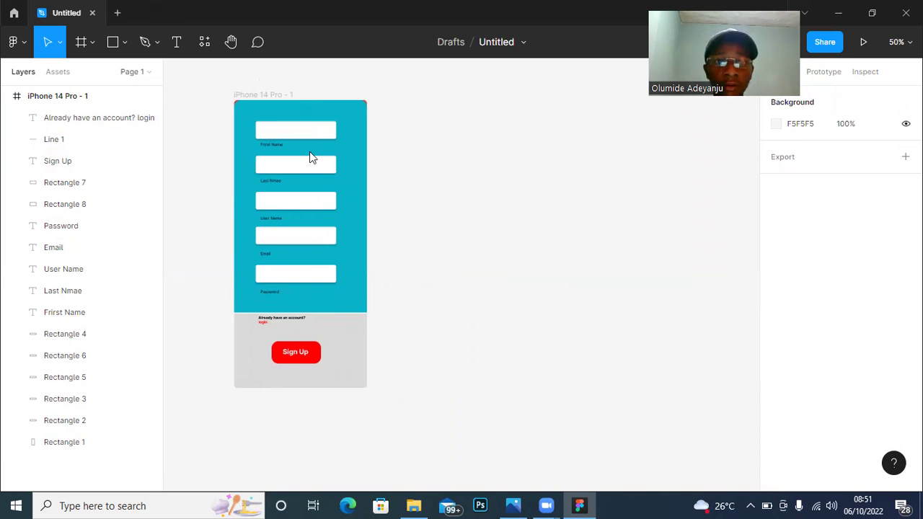
Bring the login sketch, WhatsApp Image 2022-10-03 at 9.43.48 PM, from the Downloads folder onto the canvas beside the phone frame.
drag(337, 12, 336, 348)
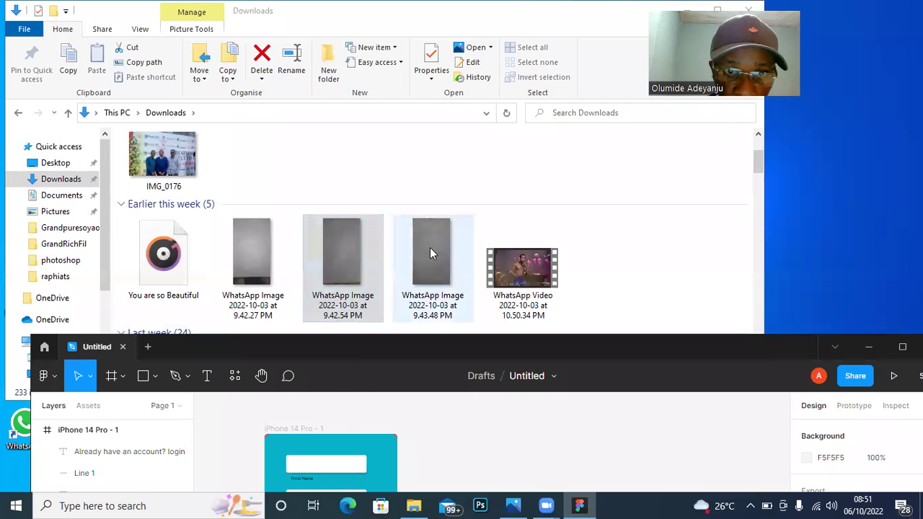
drag(430, 247, 633, 473)
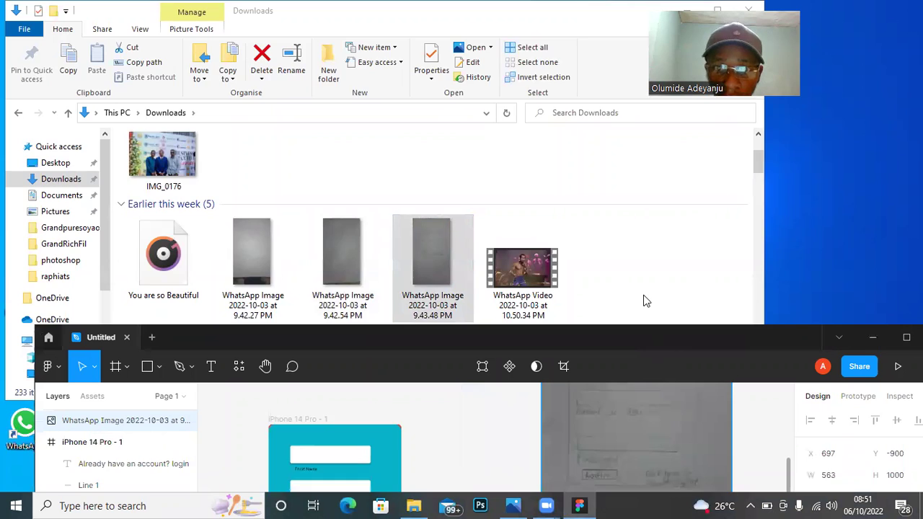
key(super+Up)
drag(614, 287, 634, 340)
click(470, 173)
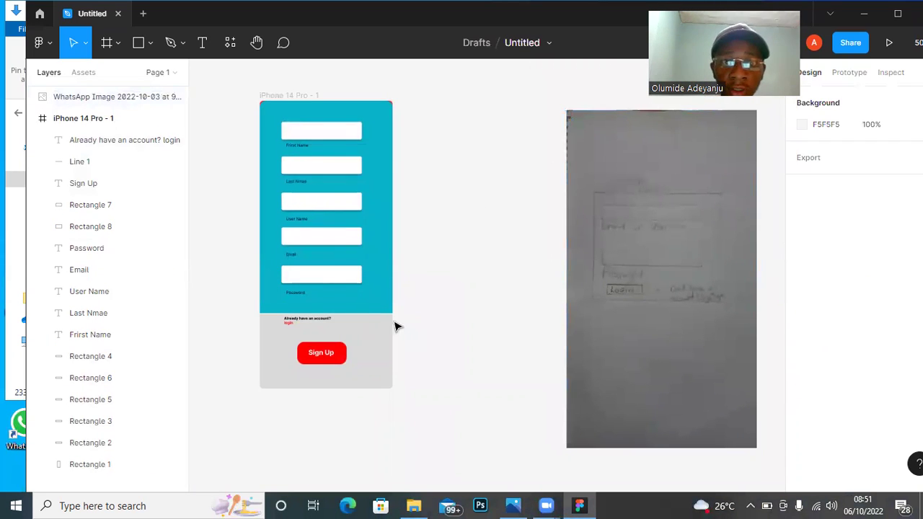
Select the Sign Up text and its red button without the background rectangles and move them up slightly in the grey area.
drag(209, 330, 426, 377)
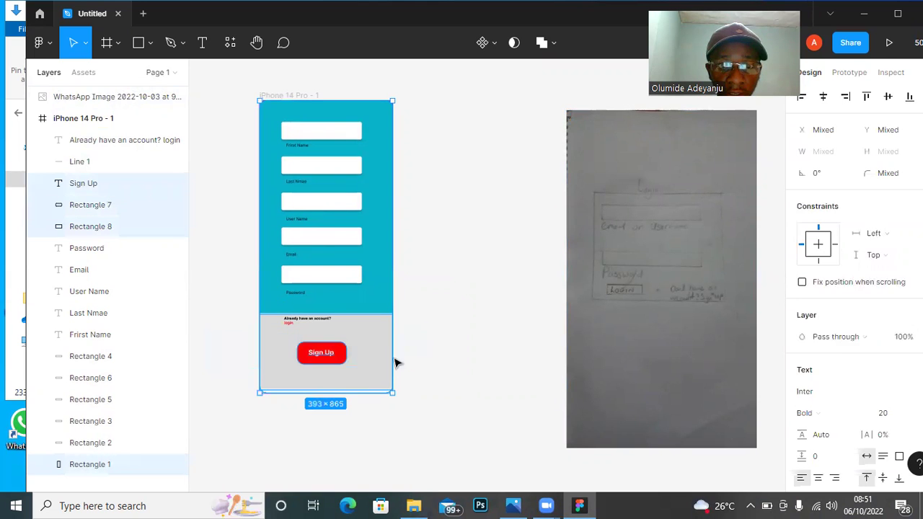
shift+click(386, 296)
key(Up)
key(Up)
key(Up)
key(Up)
key(Up)
key(Up)
key(Up)
key(Up)
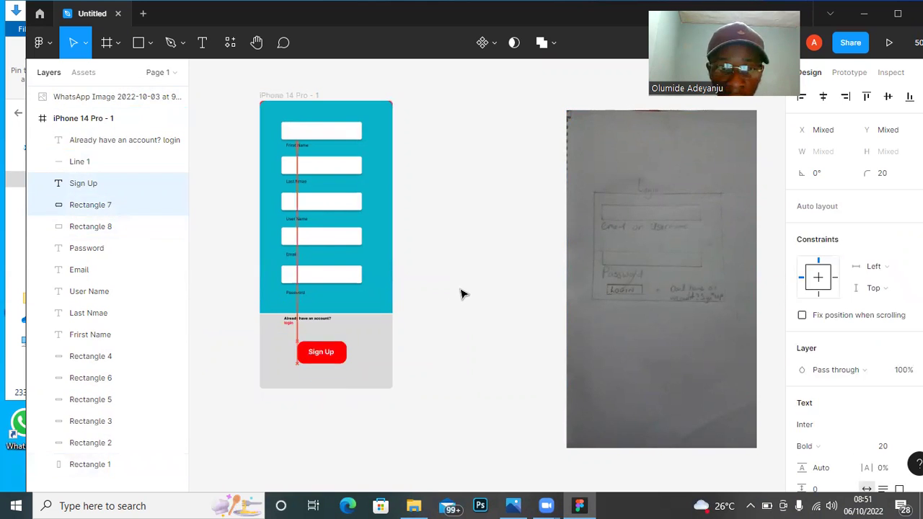
key(Up)
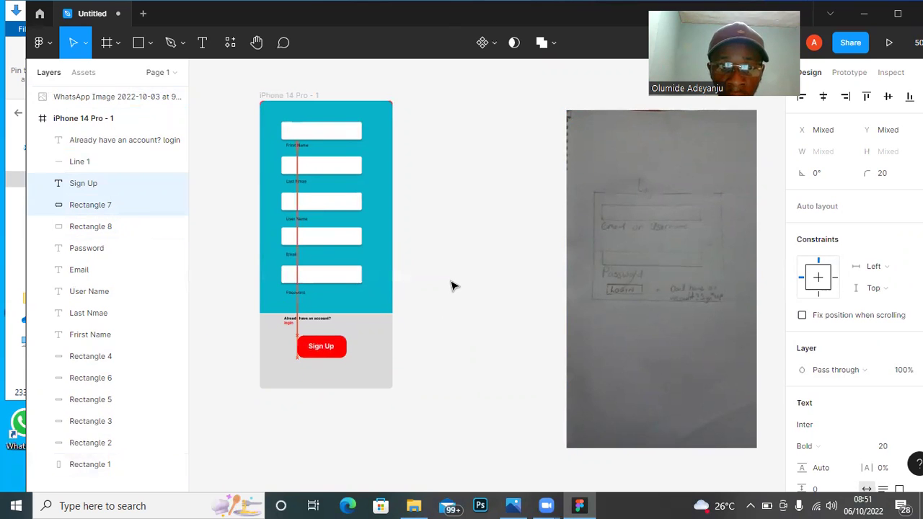
click(448, 287)
Move the login sketch to X 893, Y -518 and duplicate the sign-up frame into the space between them.
drag(589, 231, 621, 220)
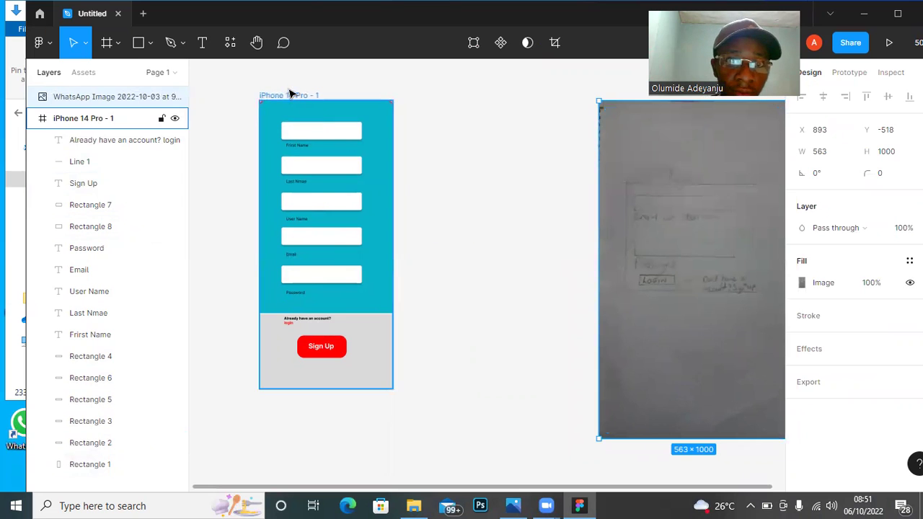
click(290, 97)
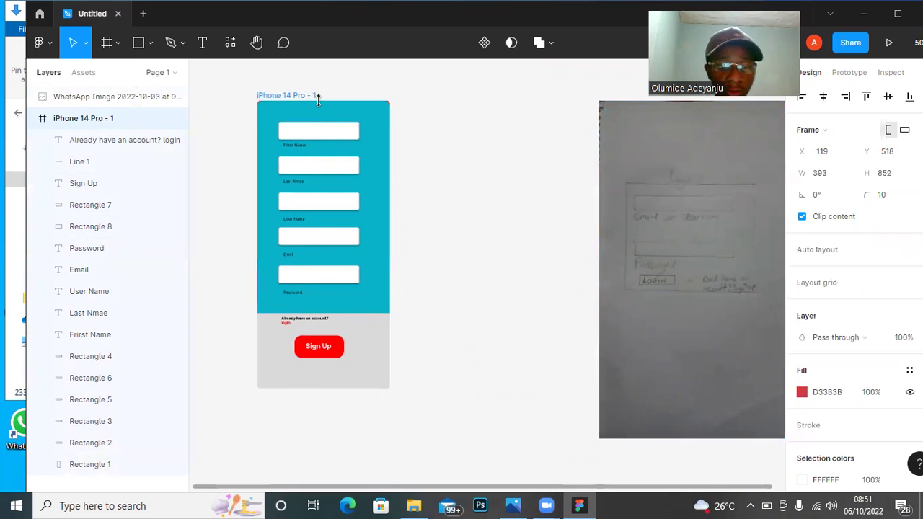
key(ctrl+d)
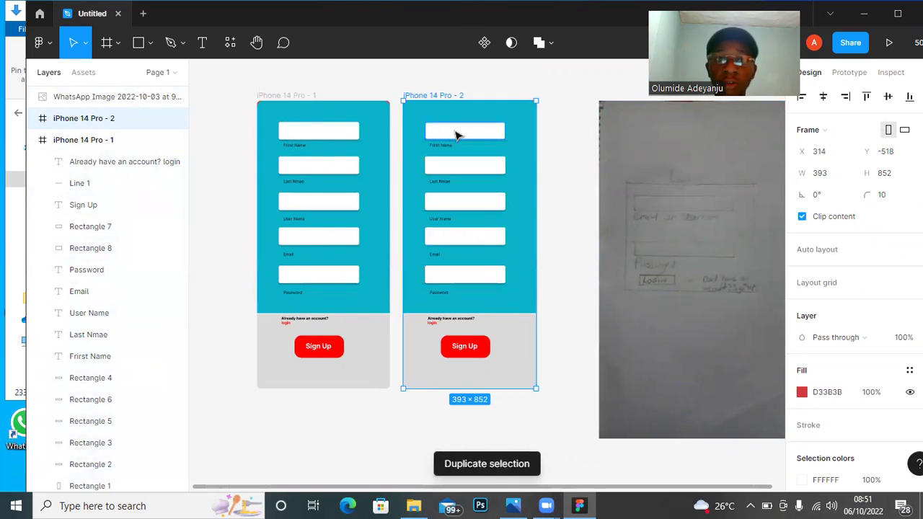
click(563, 141)
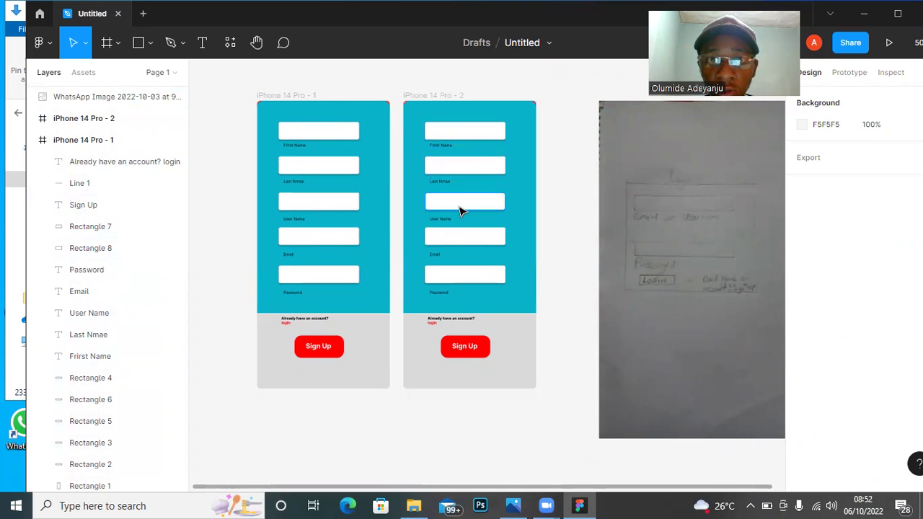
Delete the Password and Email fields together with their labels from the duplicated frame.
click(465, 274)
key(Delete)
click(440, 293)
key(Delete)
click(439, 256)
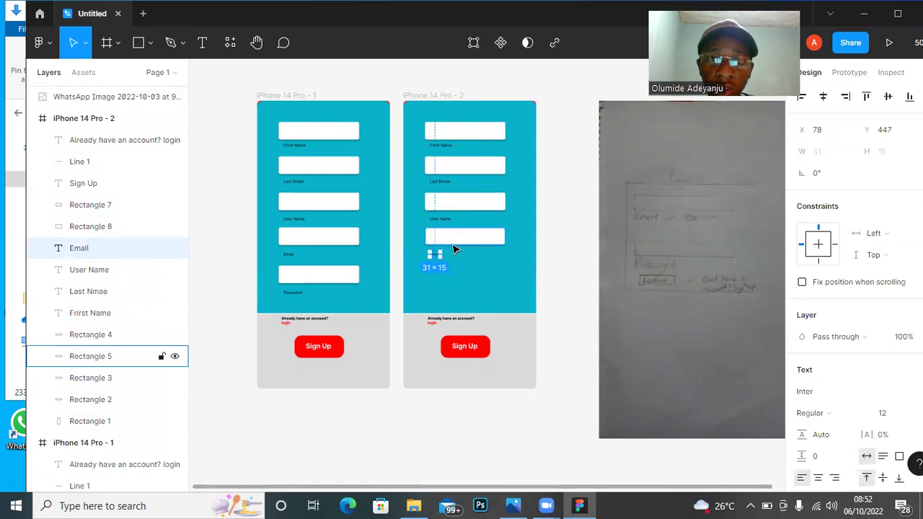
key(Delete)
click(457, 236)
key(Delete)
Delete the User Name and Last Nmae labels from the duplicated frame.
click(440, 219)
key(Delete)
click(462, 210)
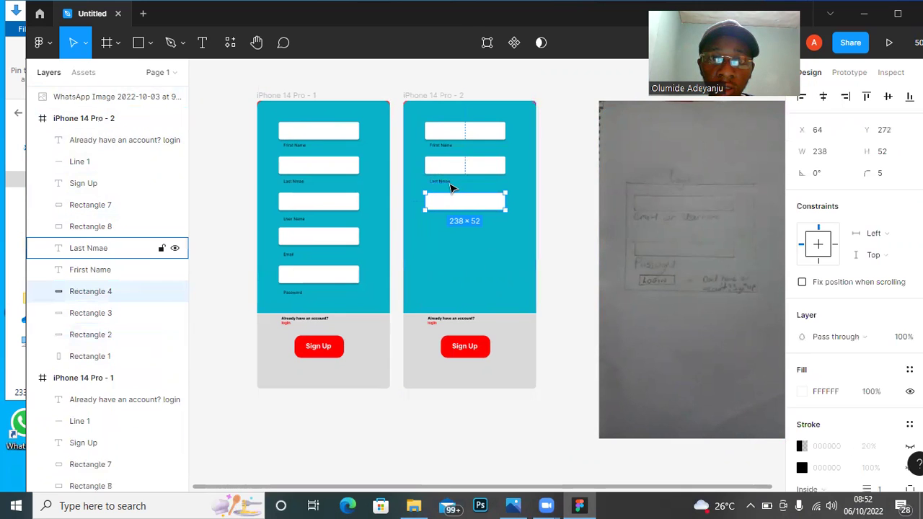
click(448, 185)
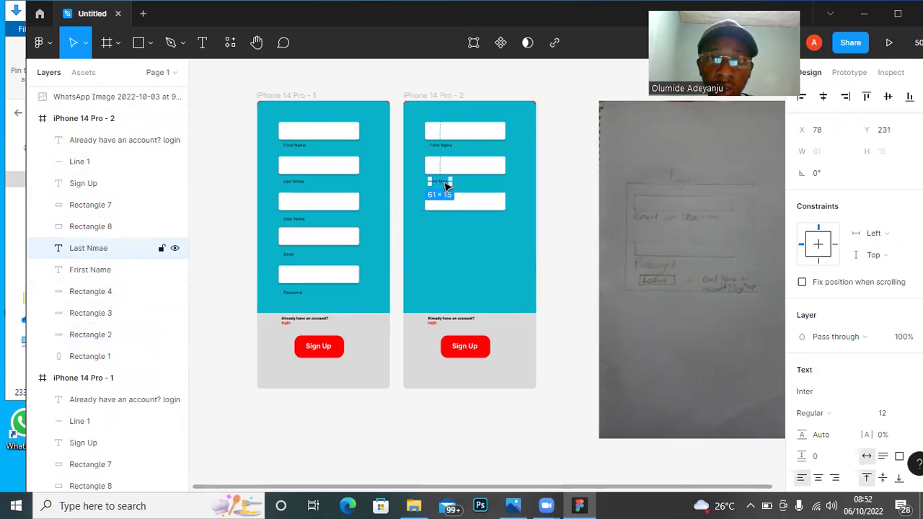
key(Delete)
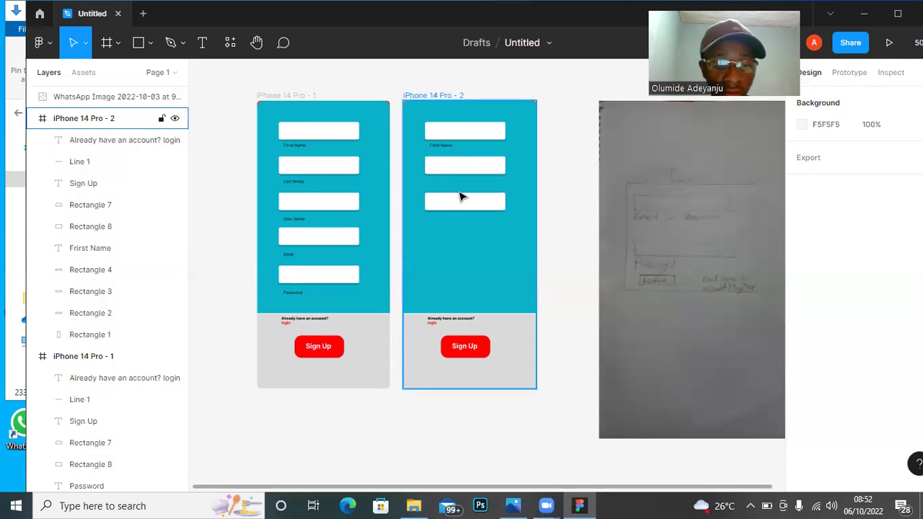
Undo the deletion of the Last Nmae label and delete the third, lowest white field from the iPhone 14 Pro - 2 frame.
key(ctrl+z)
click(461, 202)
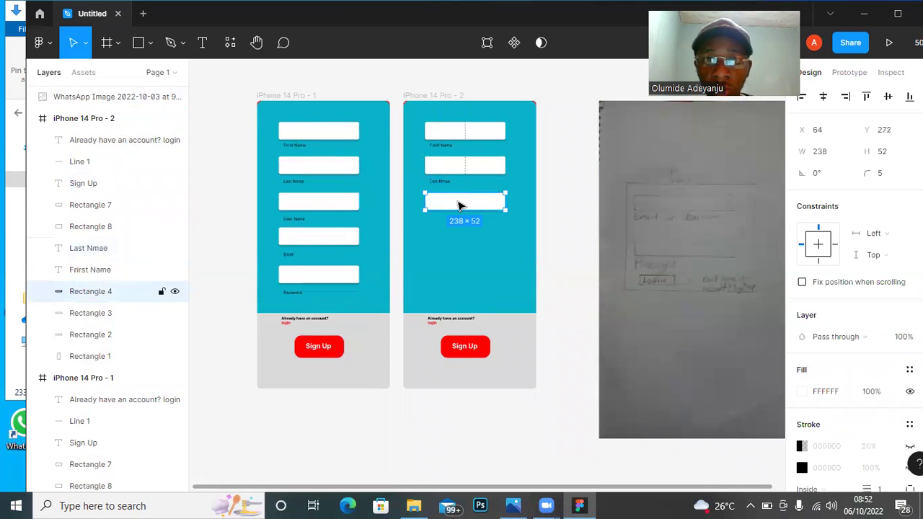
key(Delete)
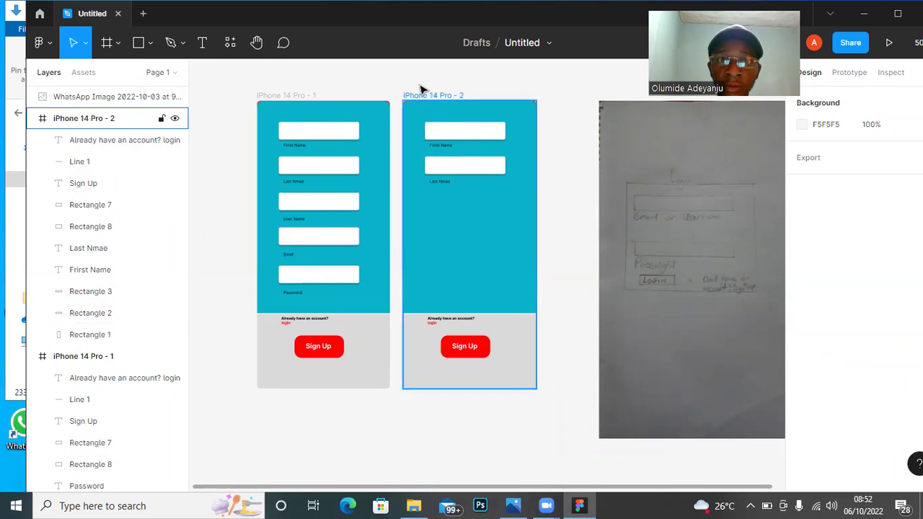
Select both remaining fields and their labels in the iPhone 14 Pro - 2 frame without the background, and move them down to free space above.
drag(553, 206, 407, 118)
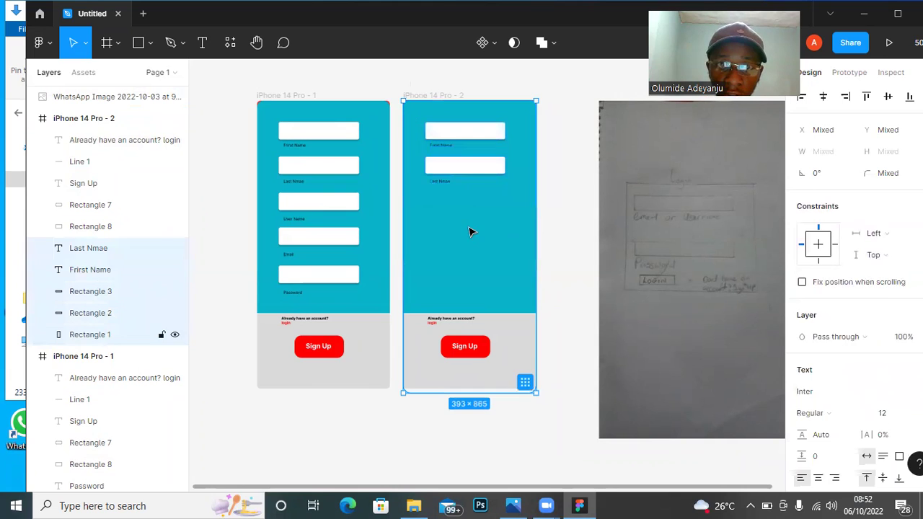
shift+click(470, 231)
drag(456, 137, 463, 176)
click(552, 262)
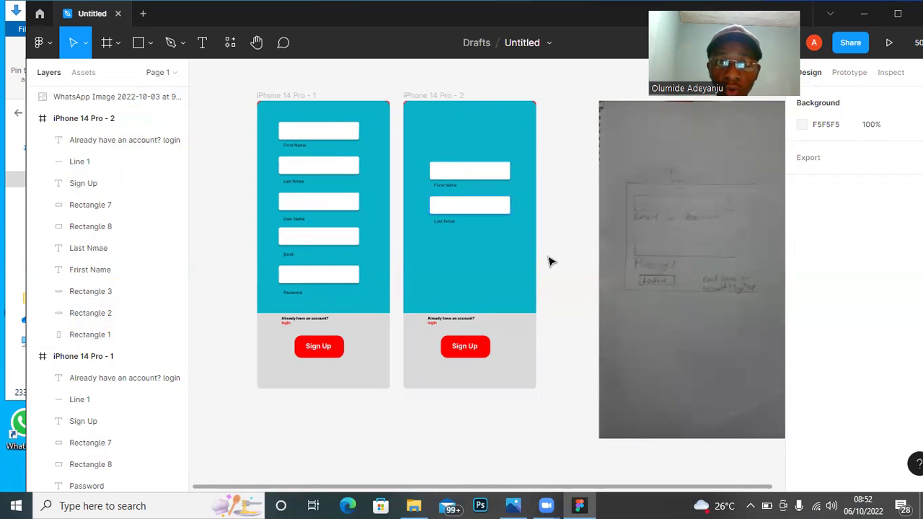
Move the duplicated frame's Sign Up text and red button together from the grey area to above the two fields.
click(476, 349)
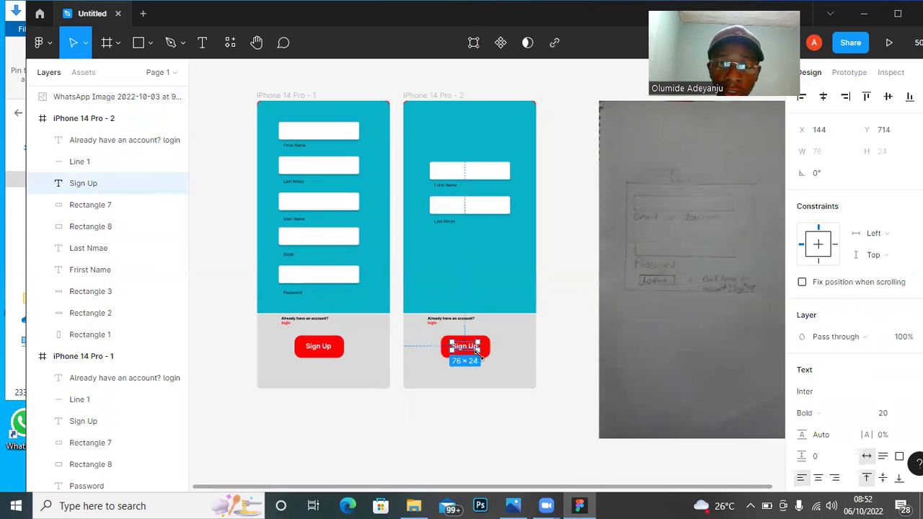
shift+click(442, 354)
drag(461, 355, 458, 138)
click(564, 156)
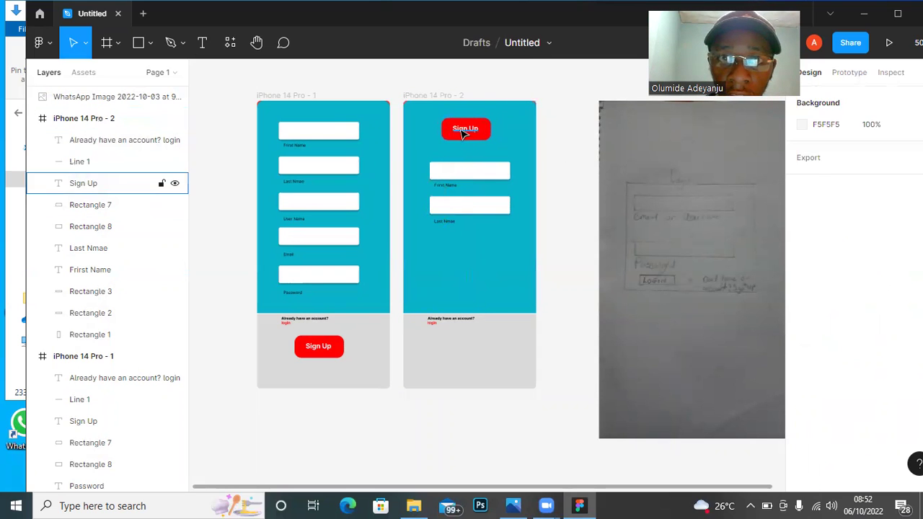
Change the Sign Up text on the duplicated frame's red button to "Login".
click(463, 135)
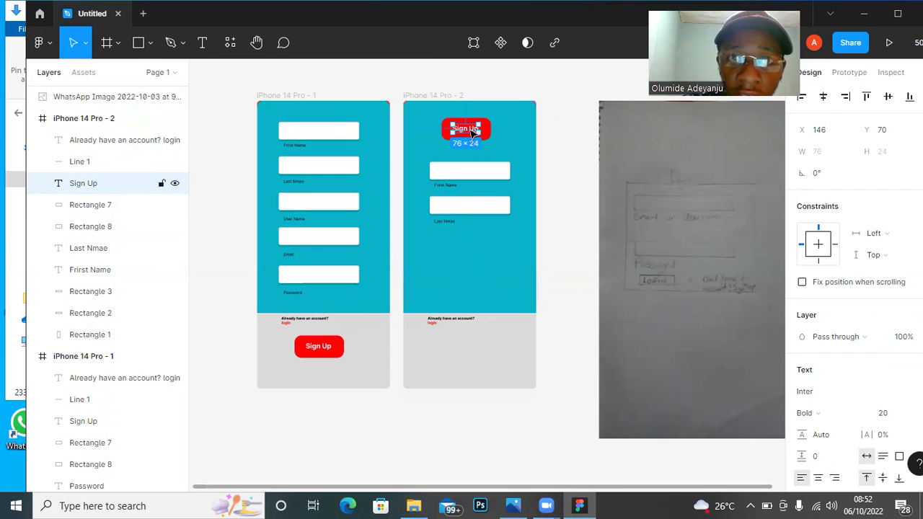
double_click(473, 132)
text(Login)
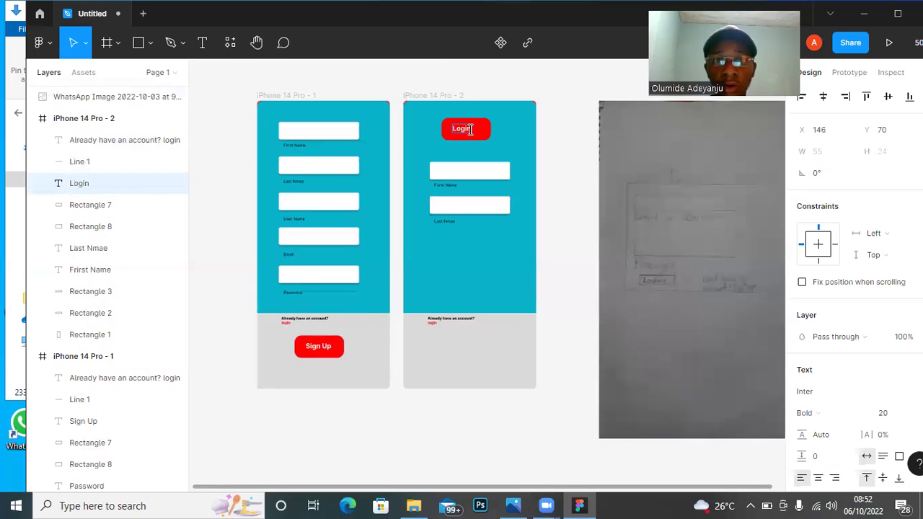
key(Escape)
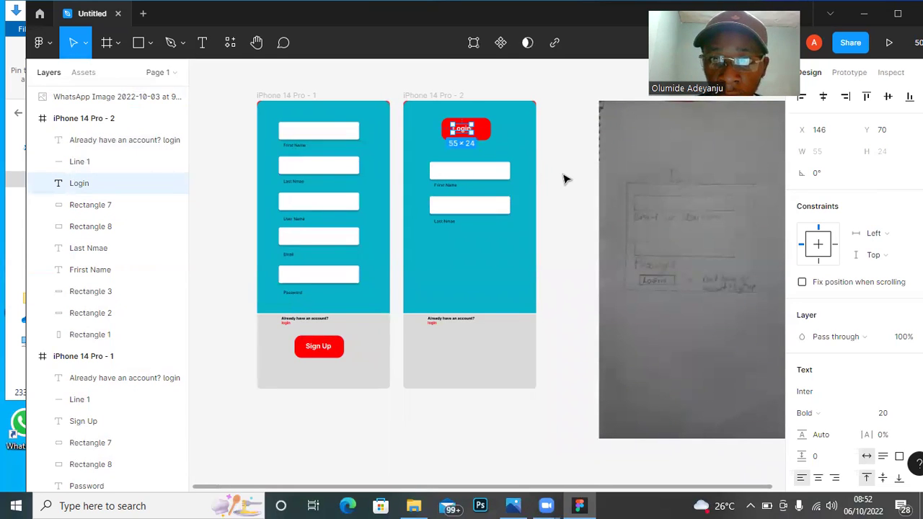
click(570, 162)
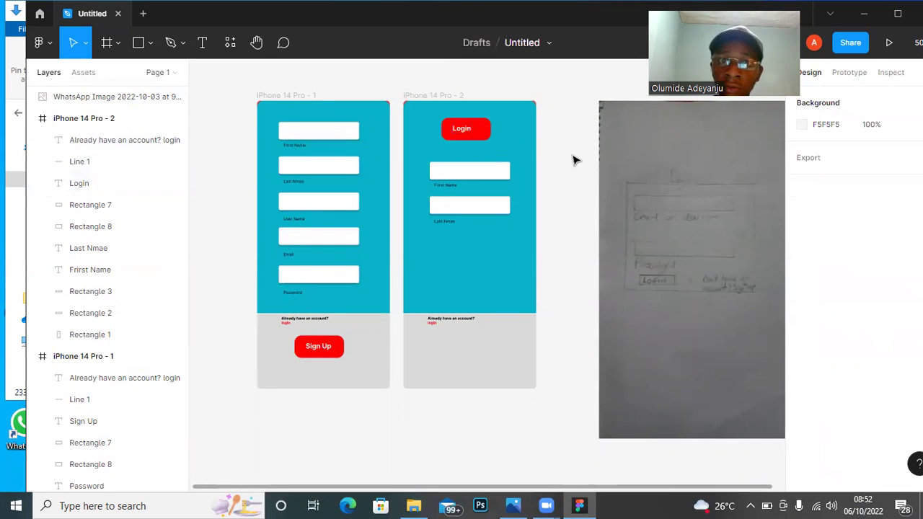
Shift the Login text and its red button slightly right and down, and centre the text on the button at X 163, Y 84.
click(467, 131)
shift+click(489, 132)
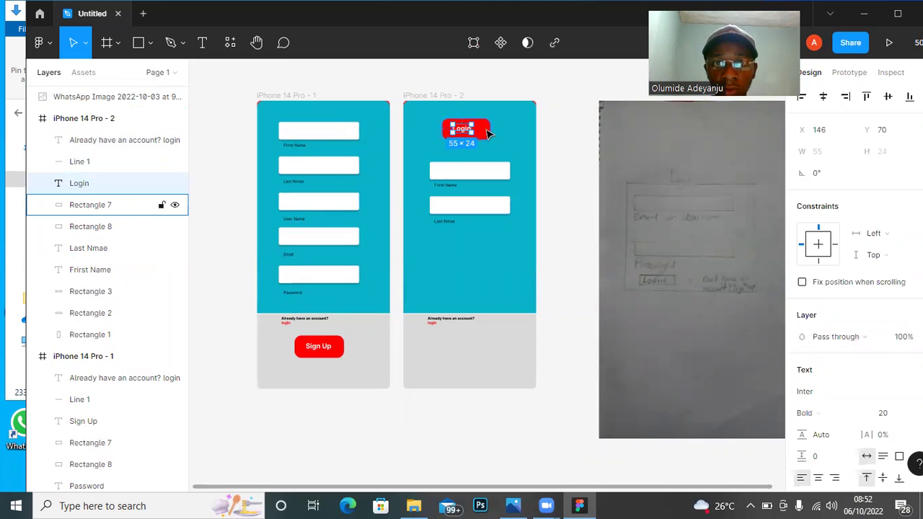
drag(489, 133, 493, 133)
key(Down)
key(Down)
key(Down)
key(Down)
key(Down)
key(Down)
key(Down)
key(Down)
key(Down)
key(Down)
key(Down)
key(Down)
key(Down)
key(Down)
click(570, 155)
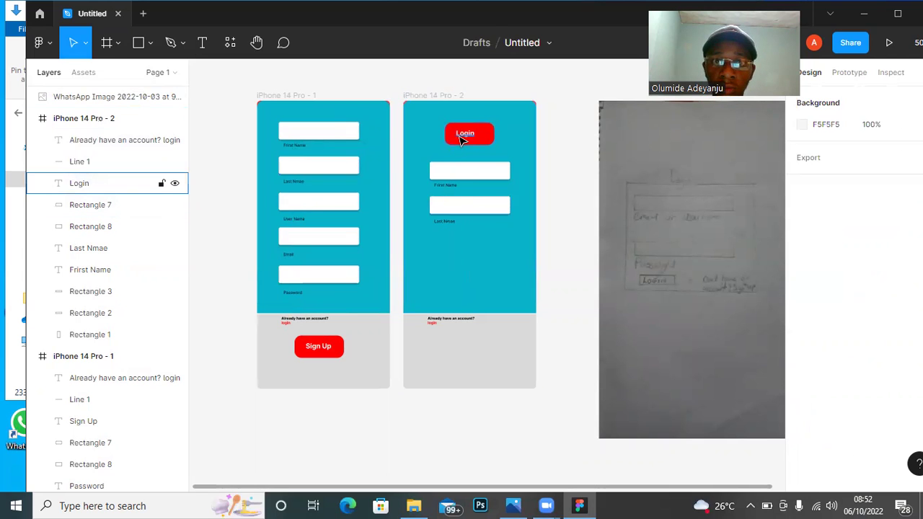
click(468, 139)
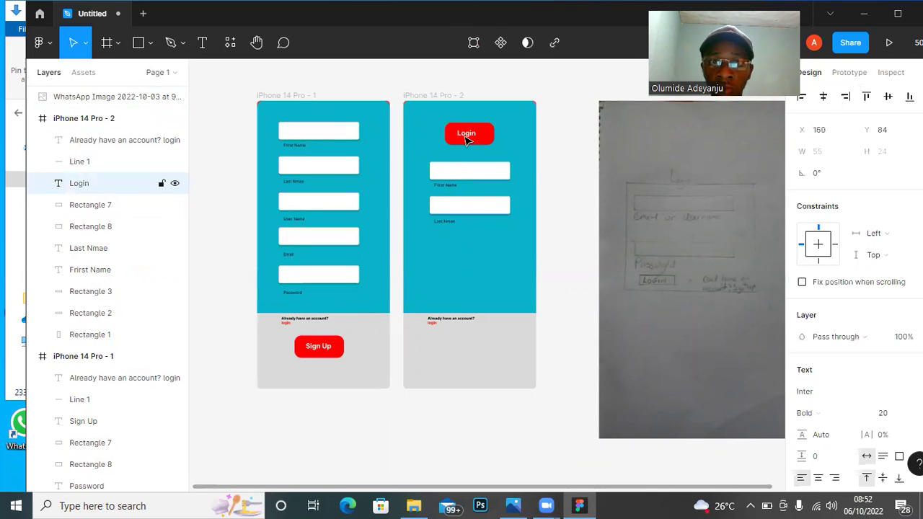
click(556, 173)
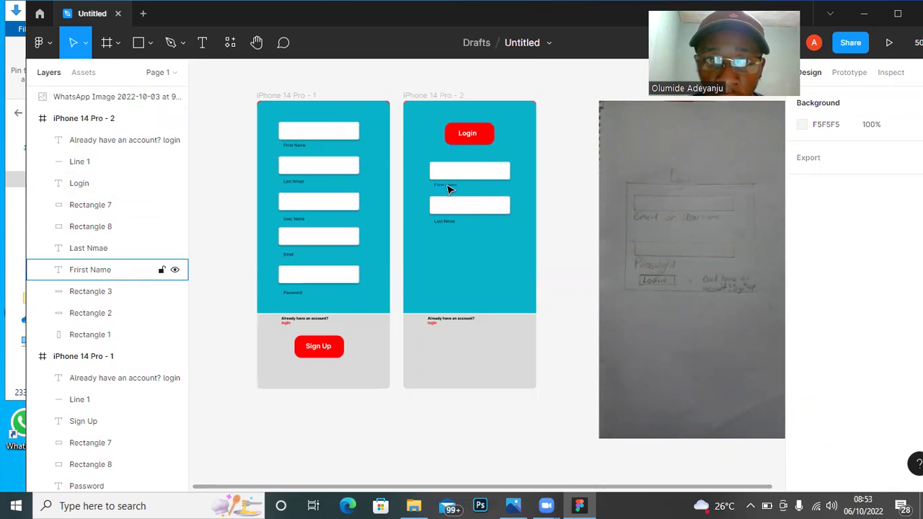
Change the label under the first field of the duplicated frame to "Email or Username".
click(447, 186)
text(E)
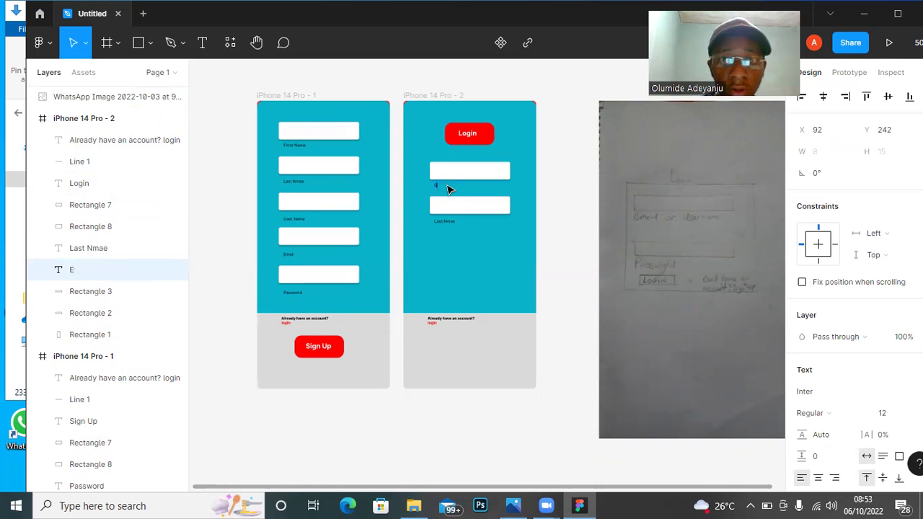
text(mail)
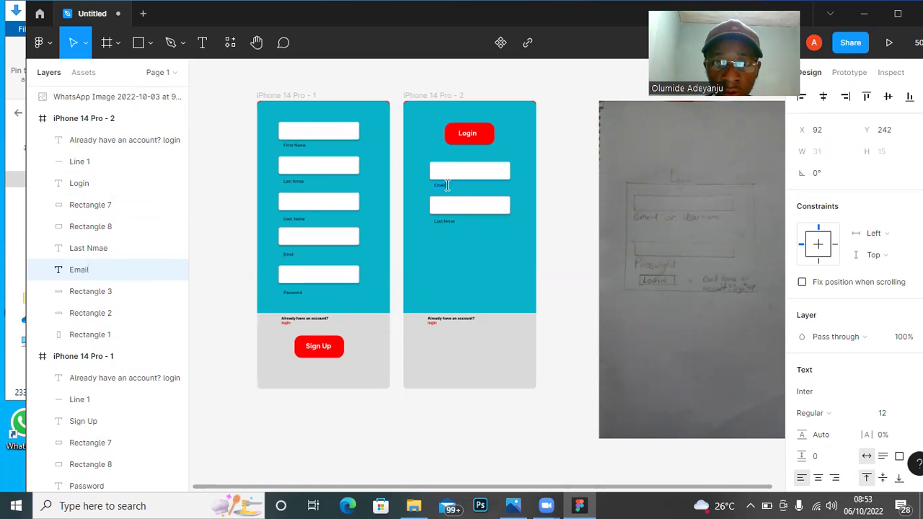
text( or Username)
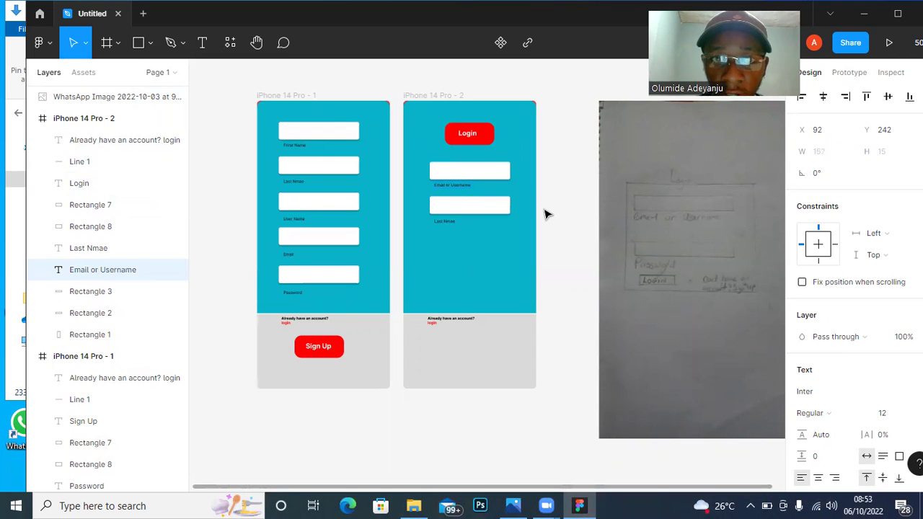
key(Escape)
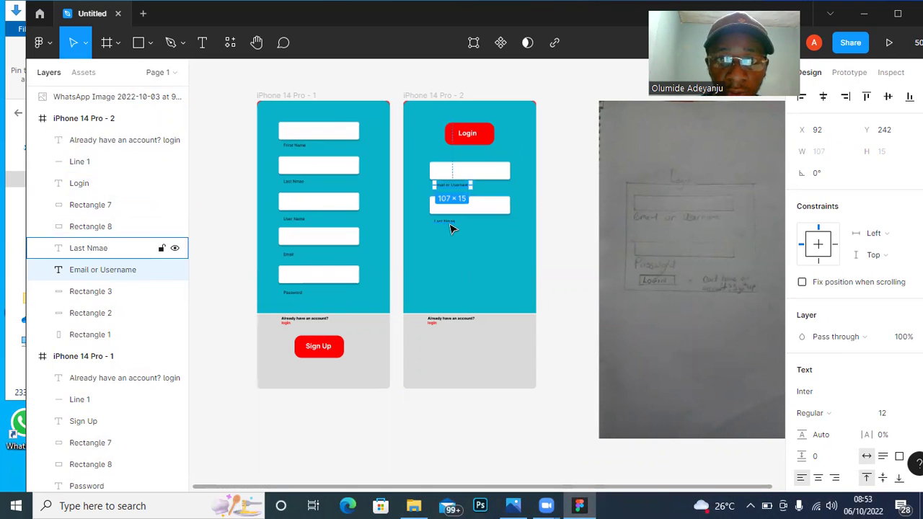
Change the Last Nmae label under the second field of the duplicated frame to "Password".
click(449, 225)
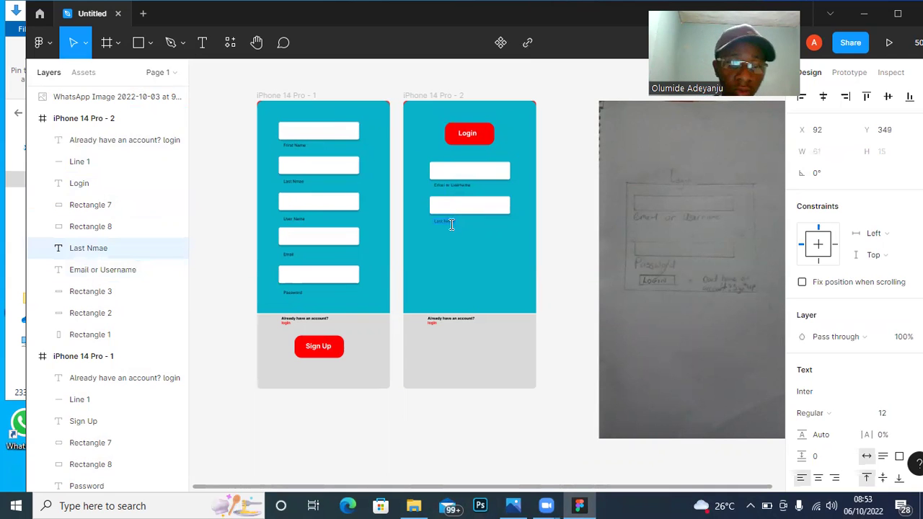
text(Password)
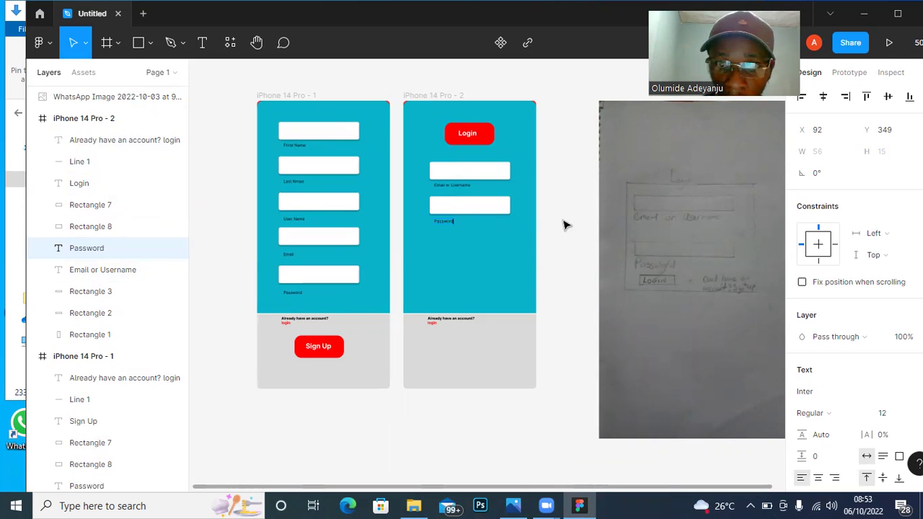
key(Escape)
click(566, 226)
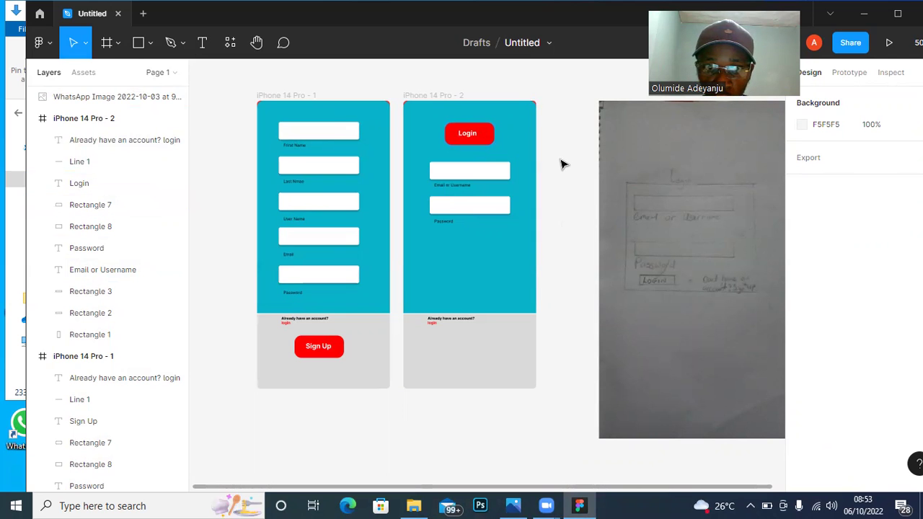
Extend the grey rectangle in the duplicated frame upward until its upper edge lies a little below the Password label.
click(482, 328)
drag(476, 314, 476, 254)
click(507, 117)
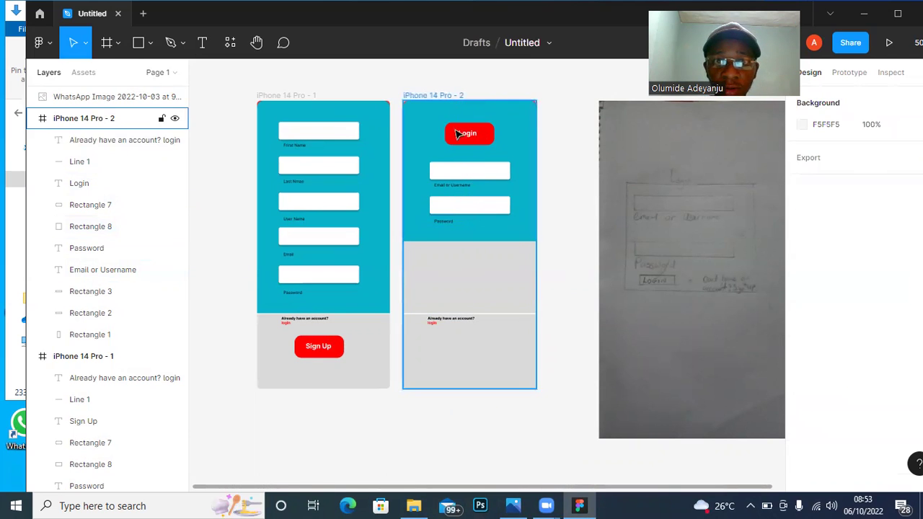
Select the Login text and its red button without the background and move them to the upper part of the grey area.
drag(553, 153, 440, 115)
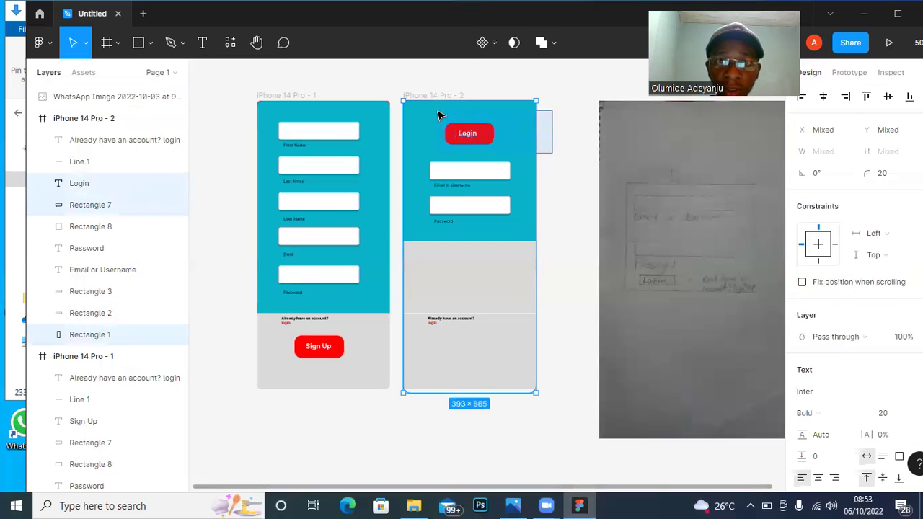
click(545, 148)
click(469, 133)
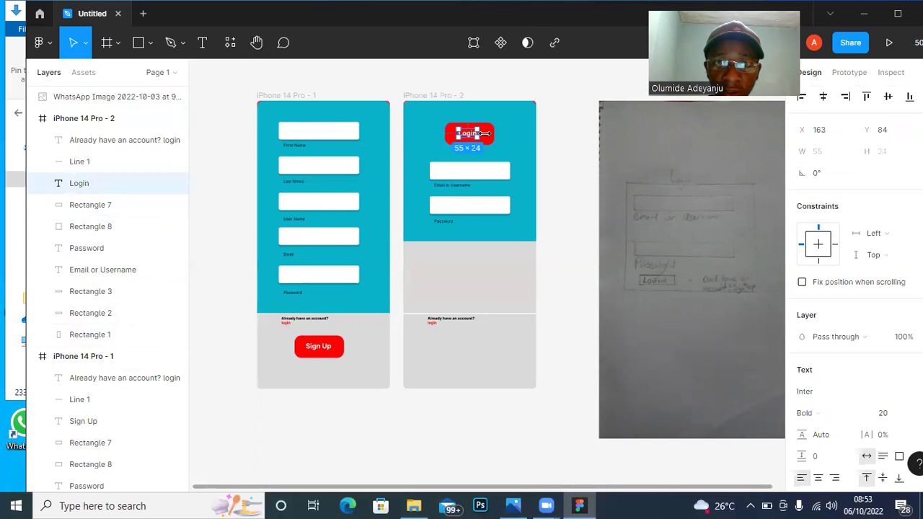
shift+click(489, 138)
drag(489, 142, 488, 268)
click(553, 305)
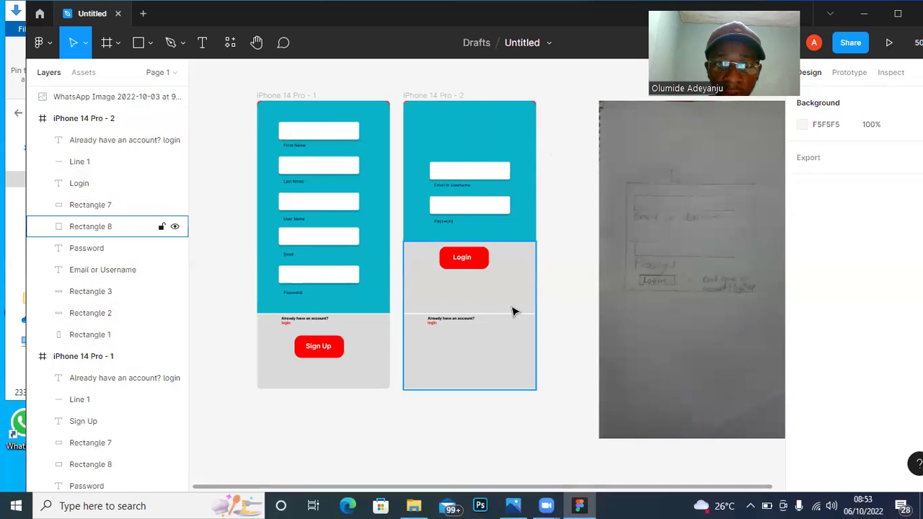
Move the duplicated frame's white dividing line up to just below the Password label, at X 2, Y 376.
drag(516, 315, 521, 230)
key(Left)
key(Left)
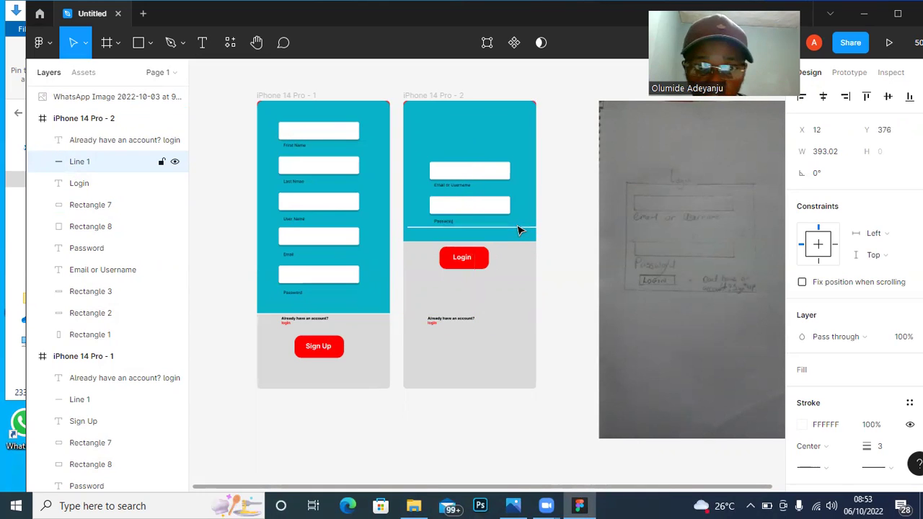
key(Left)
key(Left)
key(Left)
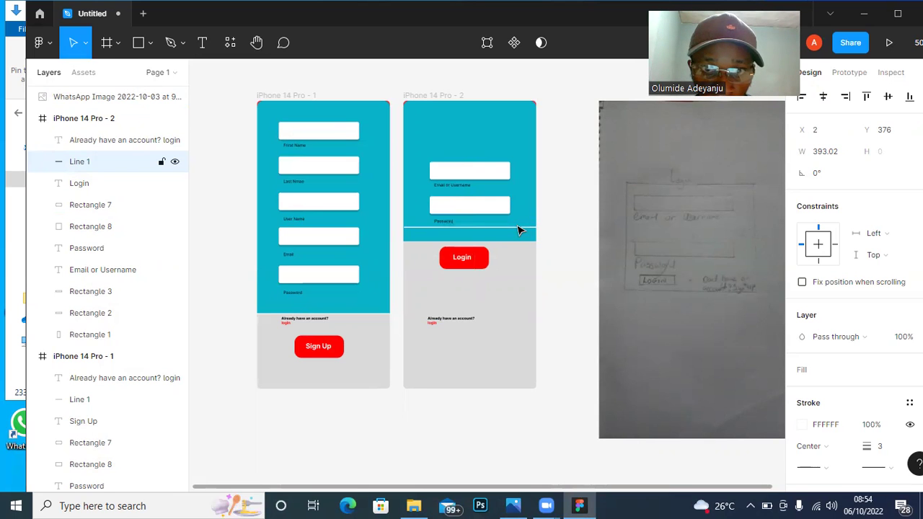
click(561, 247)
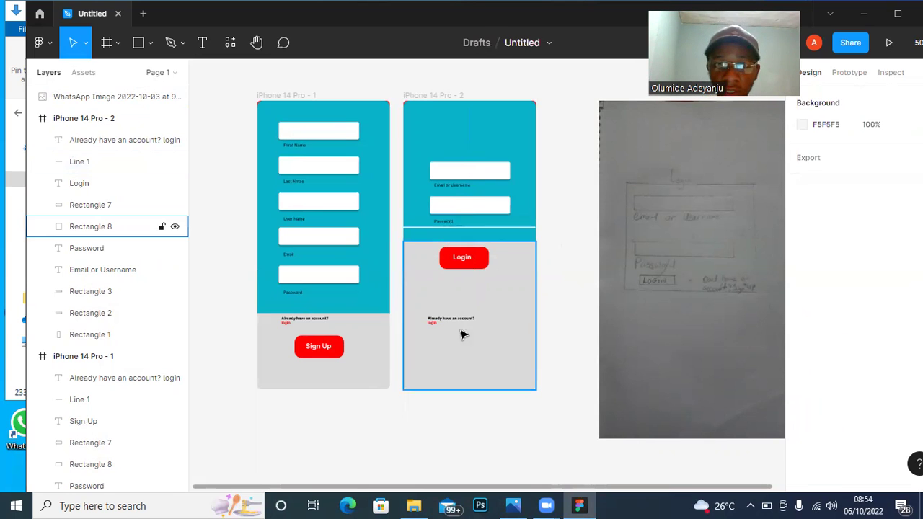
Move the "Already have an account? login" text to X 93, Y 378 under the white line and replace it with "Forget password?".
drag(450, 321, 456, 236)
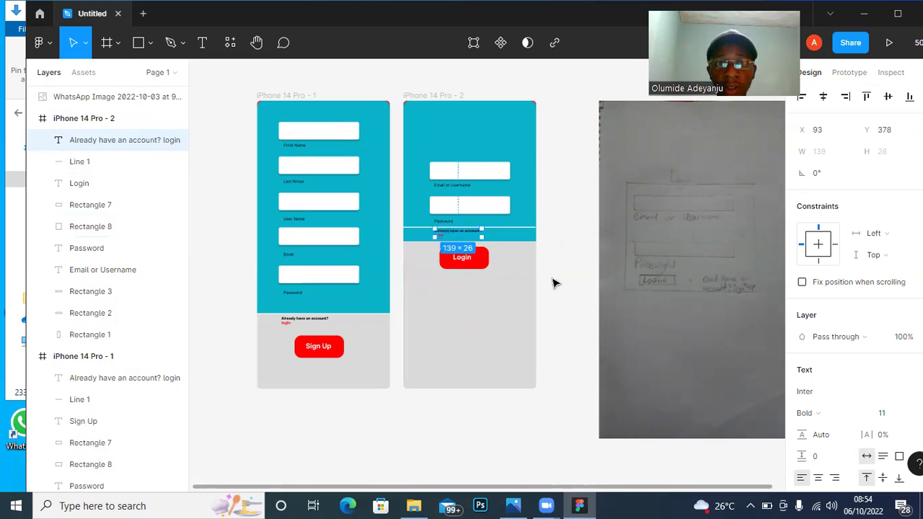
click(566, 289)
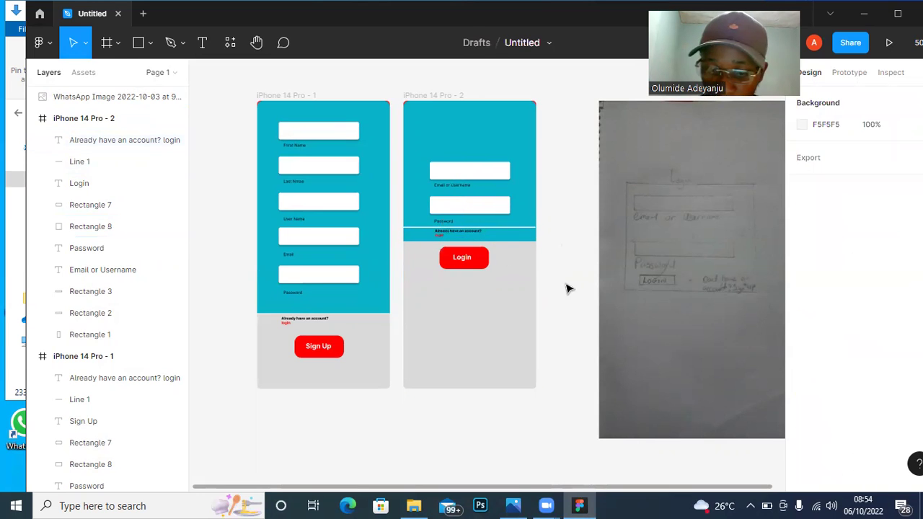
scroll(566, 289, up, 5)
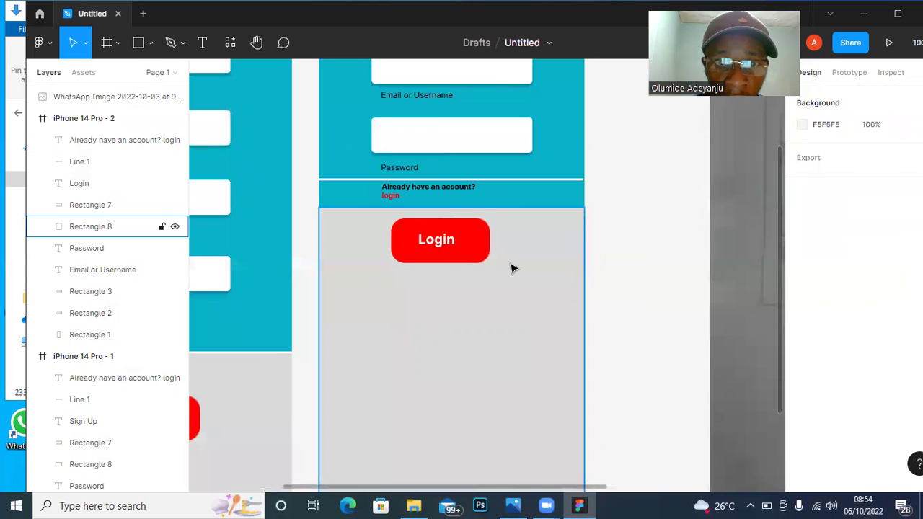
click(410, 192)
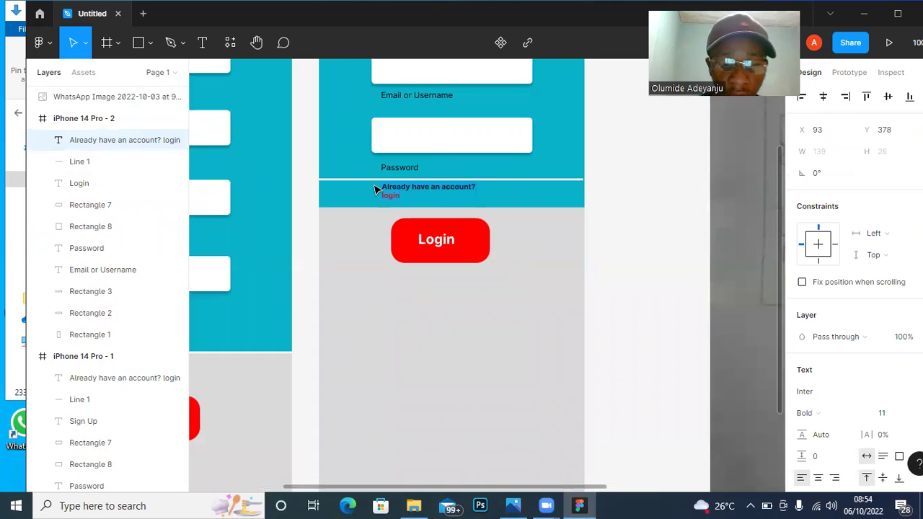
key(Return)
text(Fort)
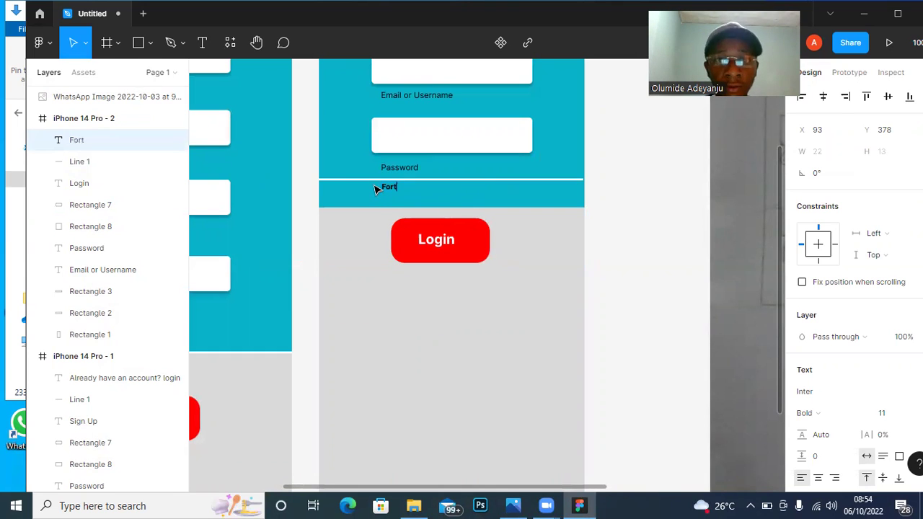
key(BackSpace)
text(get)
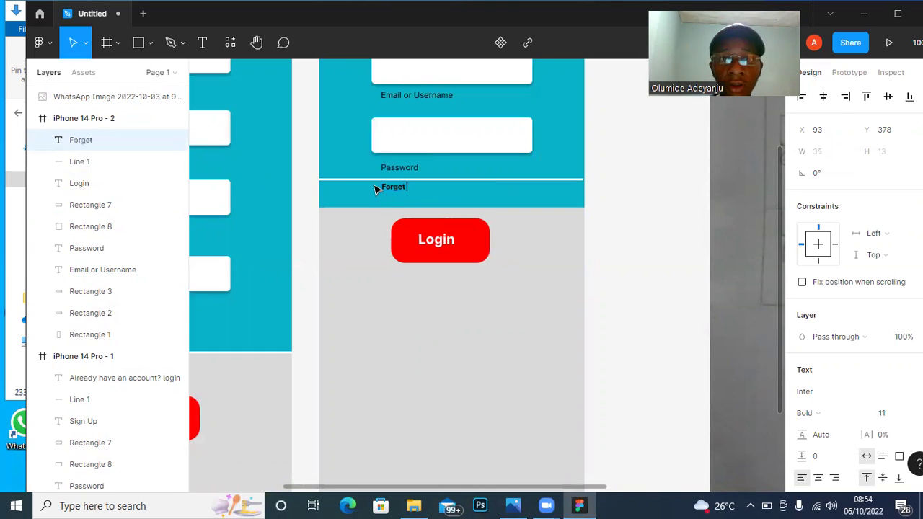
text( password?)
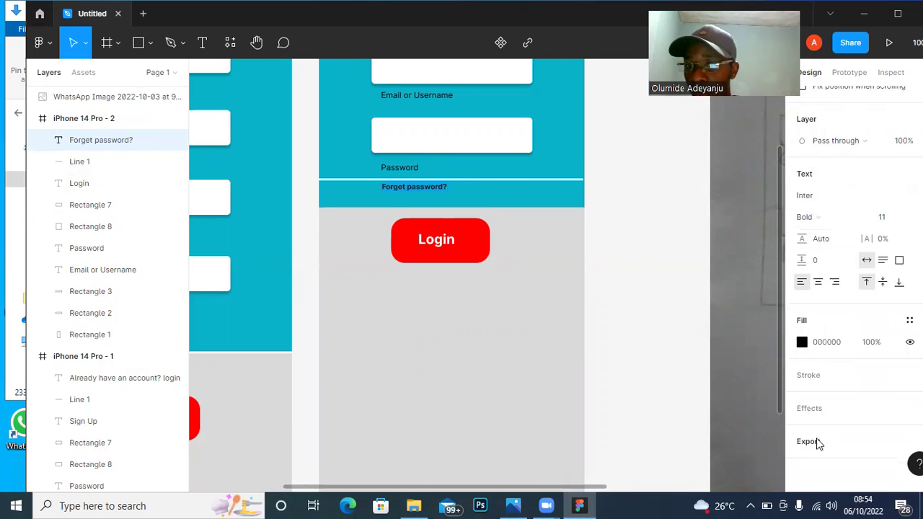
Change the fill colour of the "Forget password?" text to red FF0000.
click(802, 342)
click(750, 204)
drag(779, 180, 790, 149)
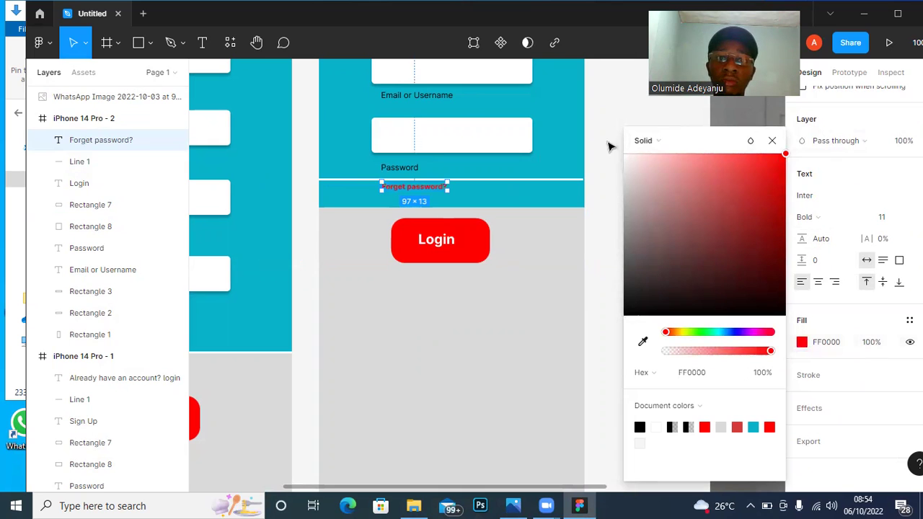
click(600, 187)
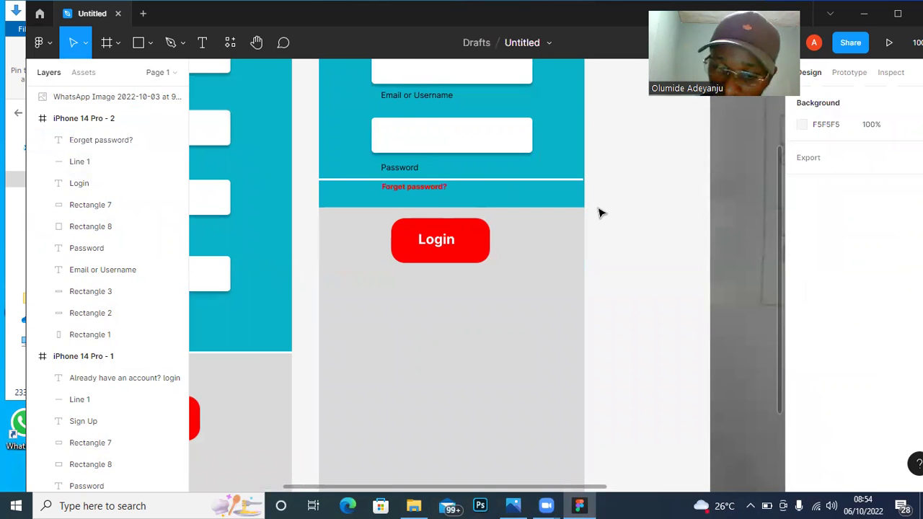
Move the login frame's white dividing line down to Y 396, just below the "Forget password?" text.
key(minus)
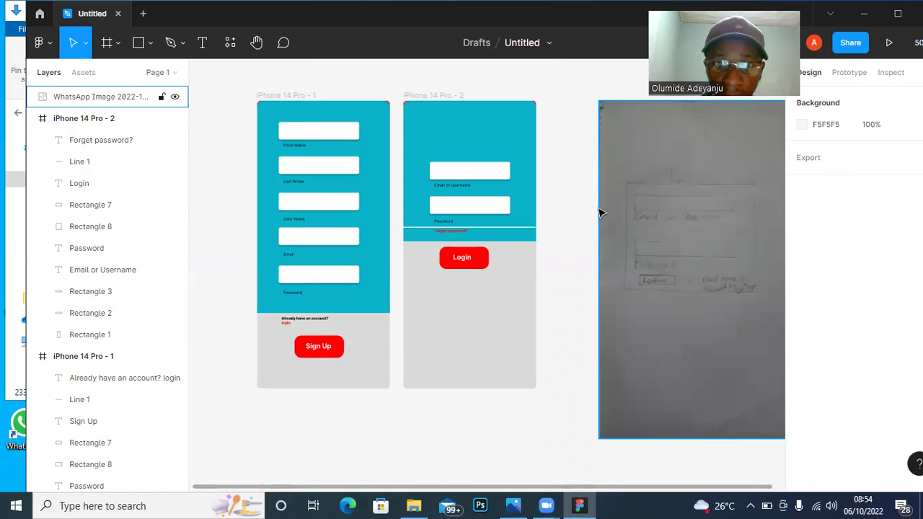
click(460, 236)
click(583, 232)
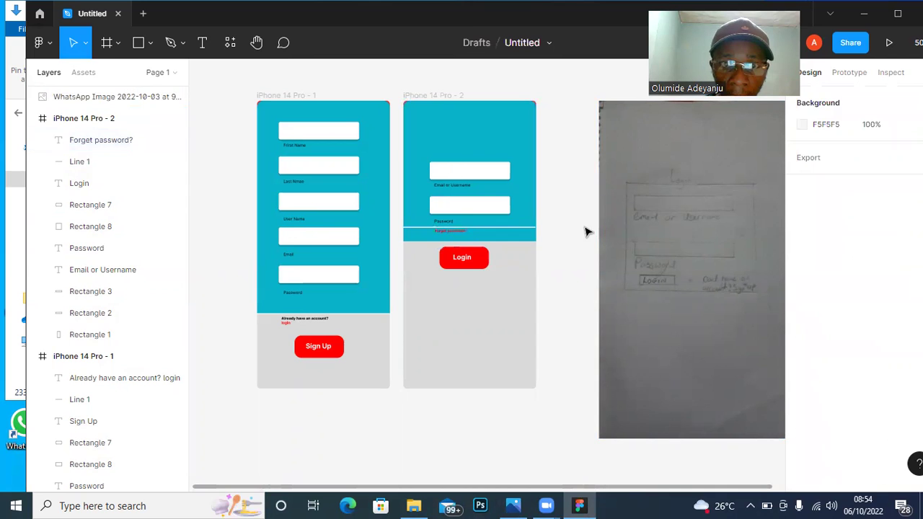
click(477, 231)
key(Down)
key(Down)
key(Down)
key(Down)
key(Down)
key(Down)
key(Down)
key(Down)
key(Down)
key(Down)
key(Down)
key(Down)
key(Down)
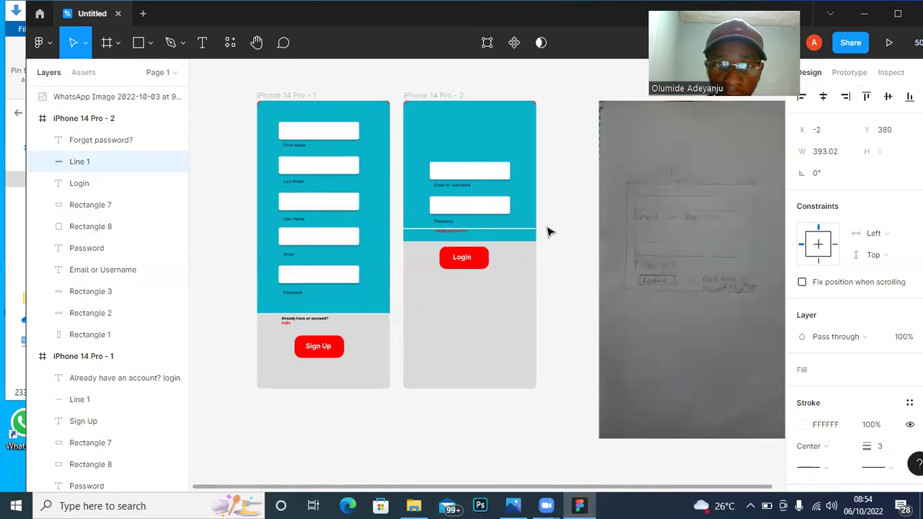
key(Down)
key(Down)
key(Down)
key(Down)
key(Down)
key(Down)
key(Down)
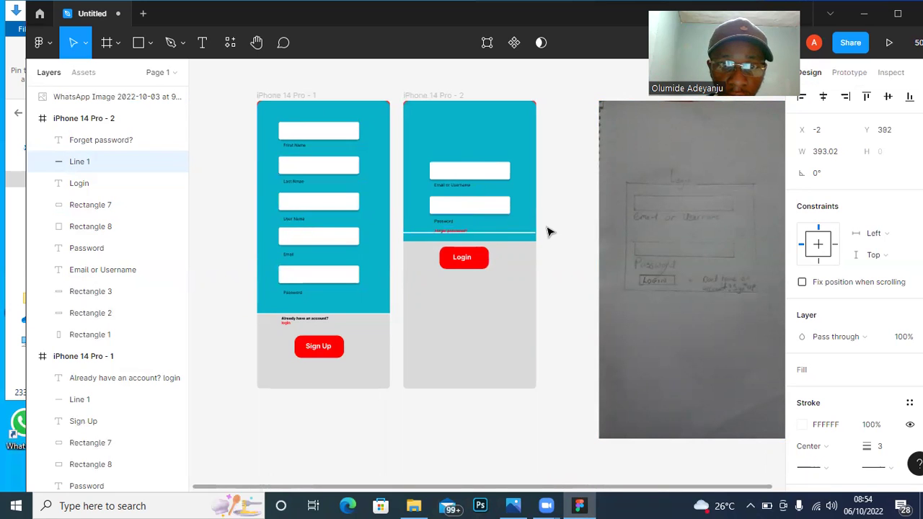
Move the "Forget password?" text to X 213, Y 361, under the right end of the login frame's Password field.
click(452, 230)
key(Right)
key(Right)
key(Right)
key(Right)
key(Right)
key(Right)
key(Right)
key(Right)
key(Right)
key(Right)
key(Right)
key(Right)
key(Right)
key(Right)
key(Right)
key(Right)
key(Right)
key(Right)
key(Right)
key(Right)
key(Down)
key(Down)
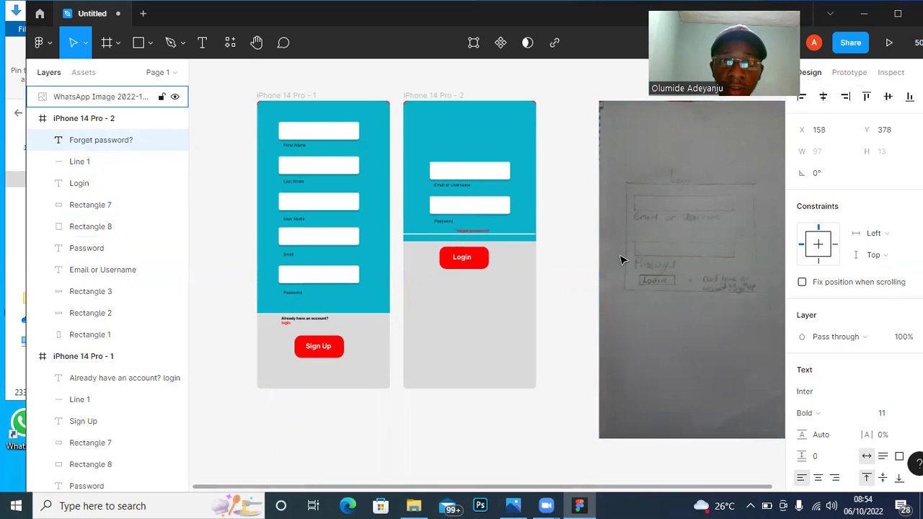
key(Right)
key(Right)
key(Right)
key(Right)
key(Right)
key(Right)
key(Right)
key(Right)
key(Right)
key(Right)
key(Right)
key(Right)
key(Right)
key(Right)
key(Right)
key(Right)
key(Right)
key(Right)
key(Right)
key(Right)
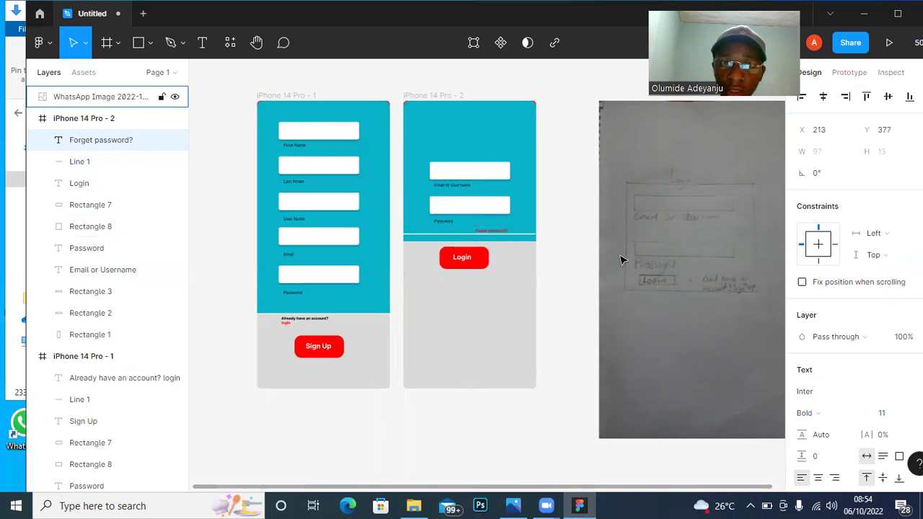
key(Up)
key(Up)
key(Up)
key(Up)
key(Up)
key(Up)
key(Up)
key(Up)
key(Up)
key(Up)
key(Up)
key(Up)
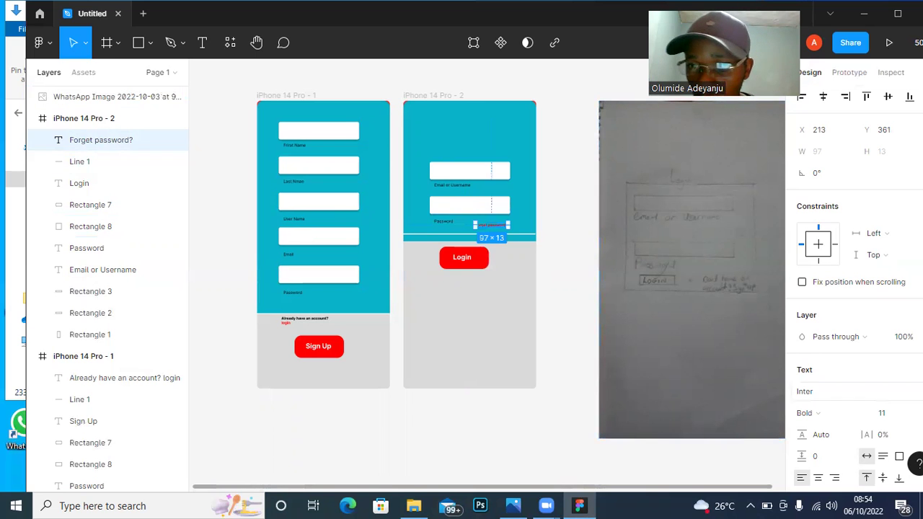
Set the font size of the "Forget password?" text to 8.
scroll(855, 288, down, 4)
click(916, 278)
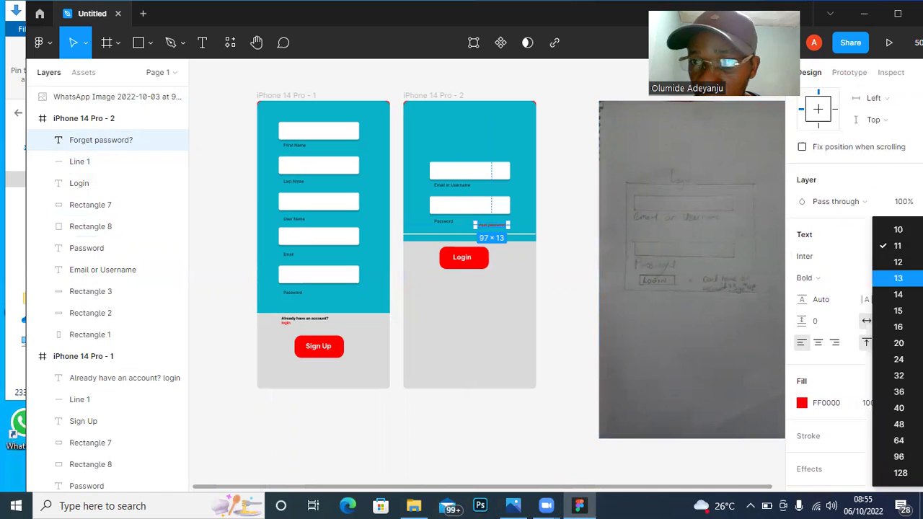
click(851, 283)
click(885, 279)
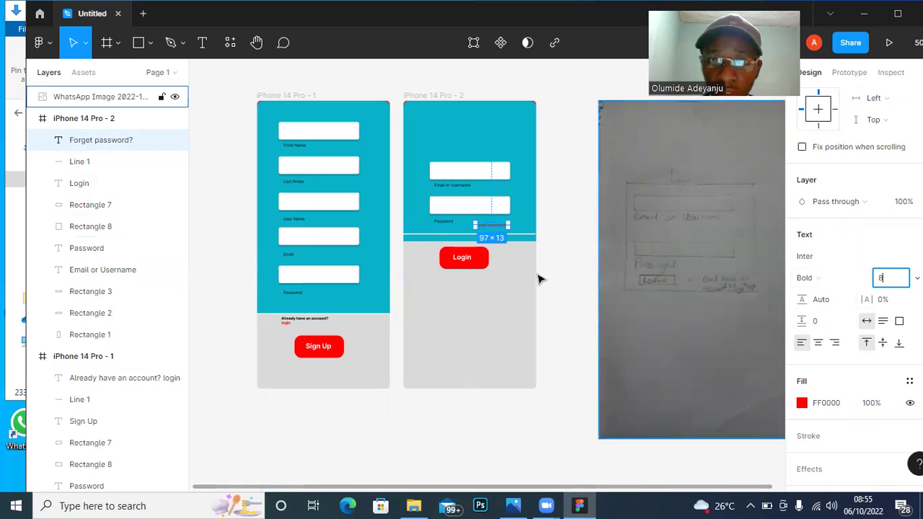
click(577, 248)
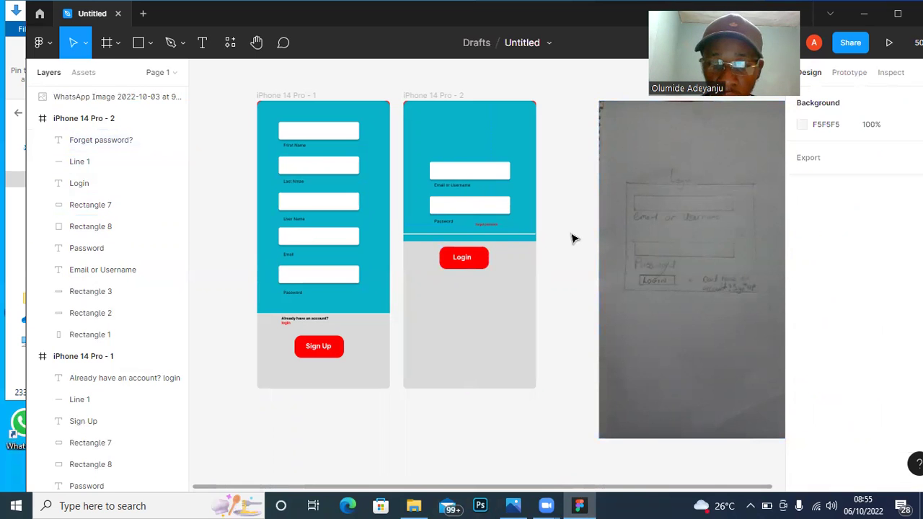
Nudge the "Forget password?" text right and slightly up so it sits level with the Password label, near the field's right end.
click(496, 228)
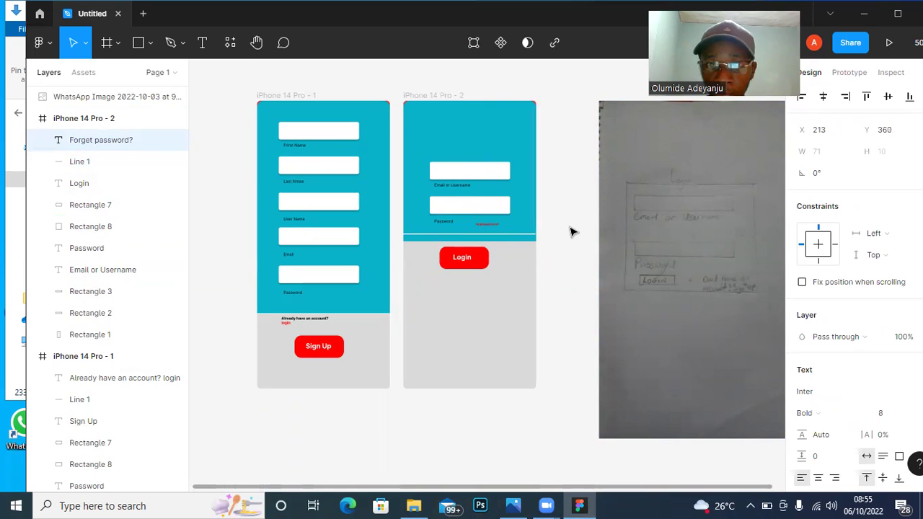
key(Right)
key(Right)
Delete the paper sketch image beside the login frame.
click(571, 243)
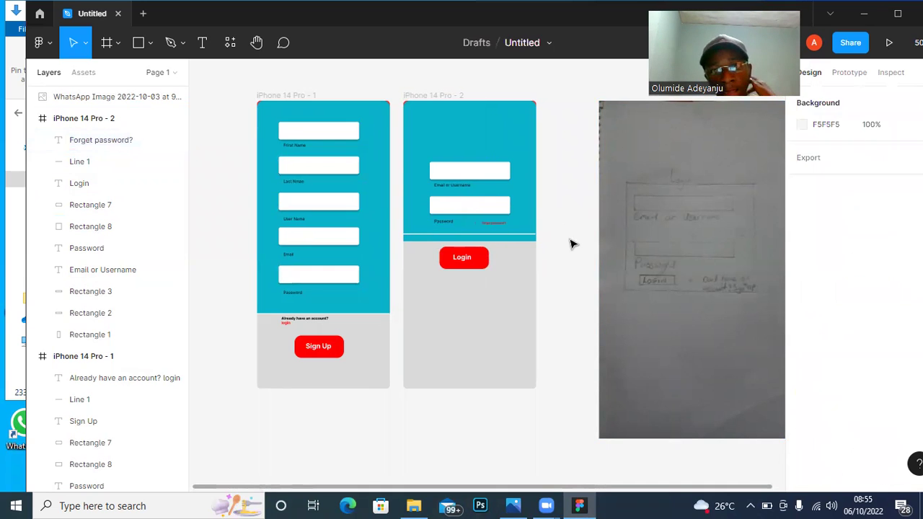
click(627, 252)
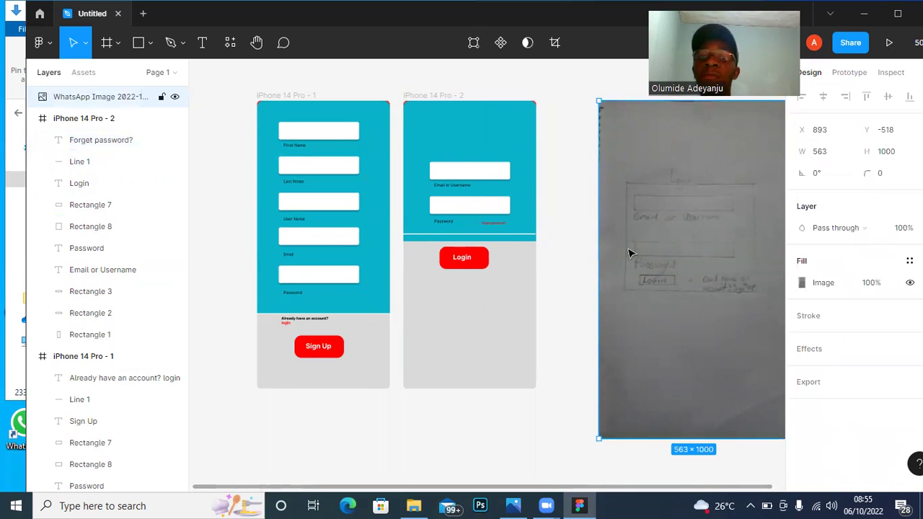
key(Delete)
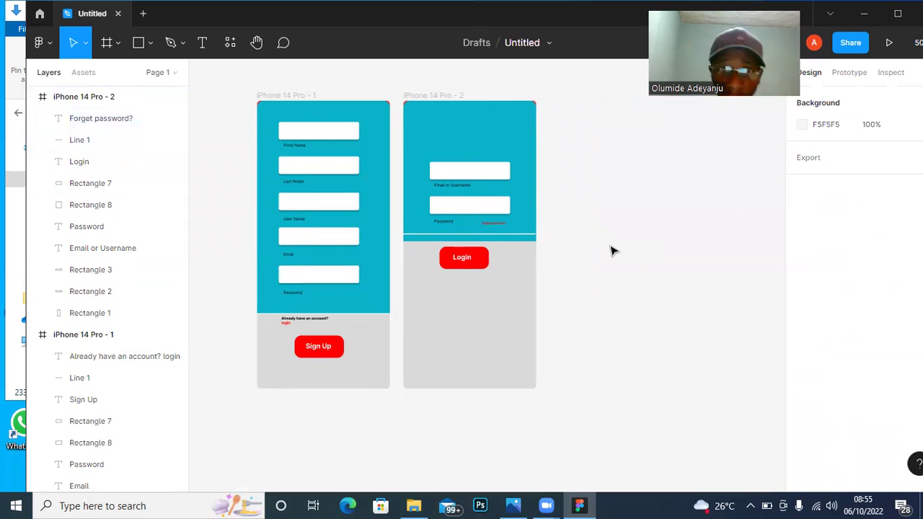
Select the Login text together with its red button and shift both right to centre them under the input fields.
click(486, 265)
shift+click(465, 257)
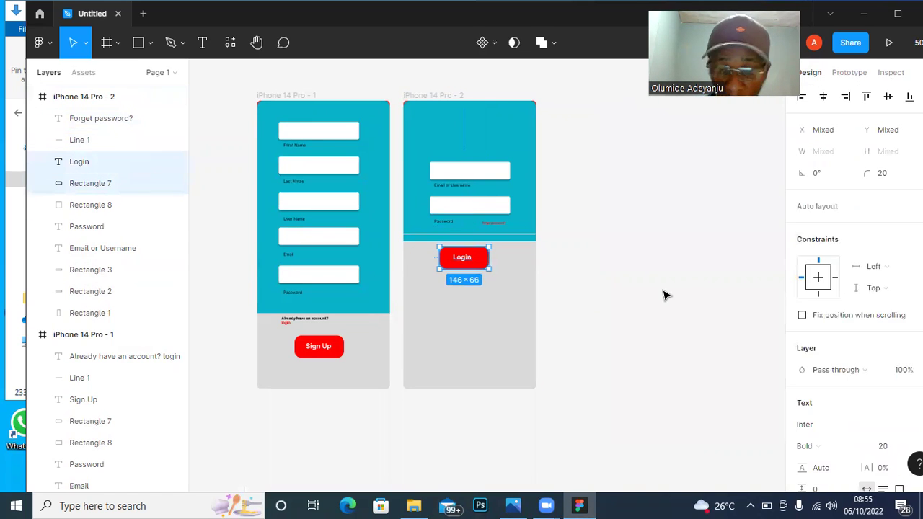
key(Right)
key(Right)
key(Right)
key(Right)
key(Right)
key(Right)
key(Right)
key(Right)
key(Right)
key(Right)
key(Right)
key(Right)
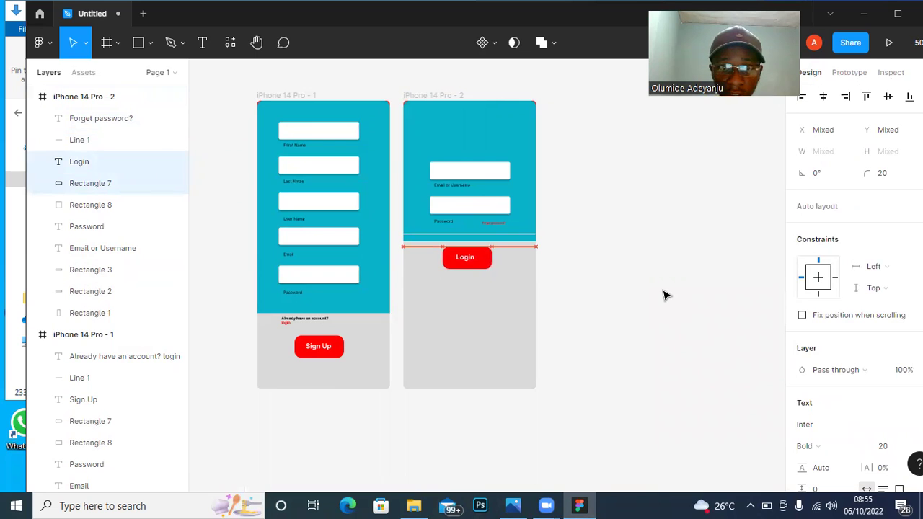
key(Right)
key(Right)
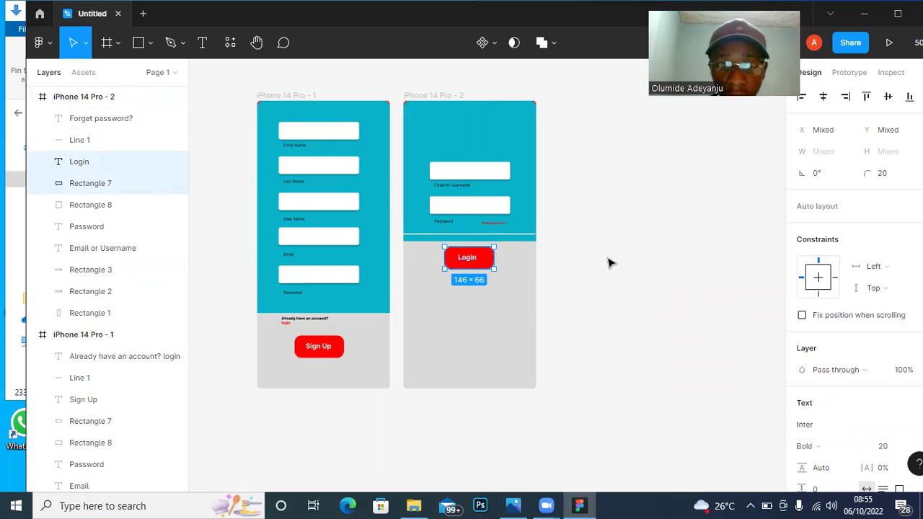
click(541, 251)
Move the login frame's white dividing line down to Y 412, just above the grey area.
click(502, 237)
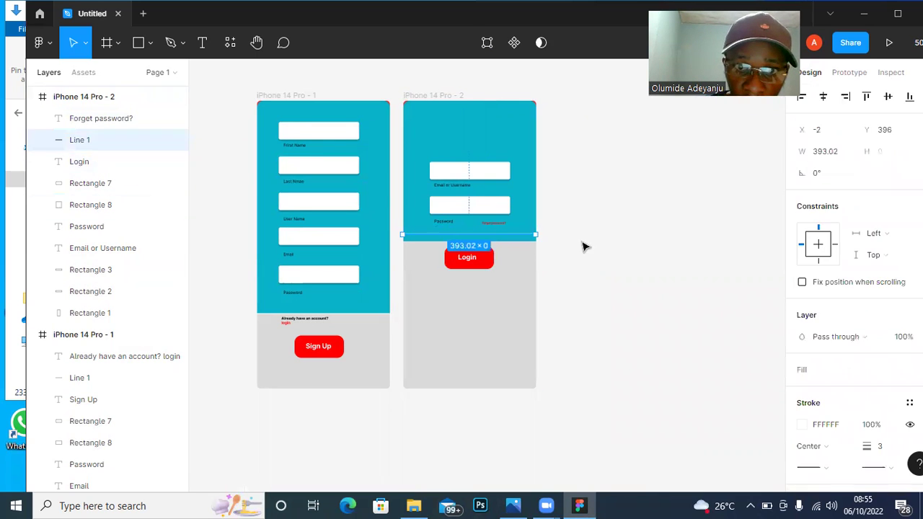
key(shift+Down)
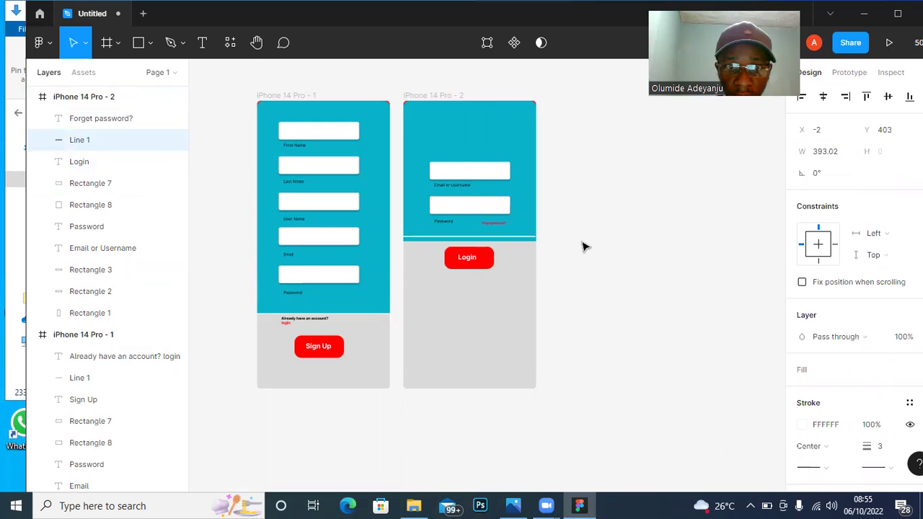
key(Down)
key(Down)
key(Down)
key(Down)
key(Down)
key(Down)
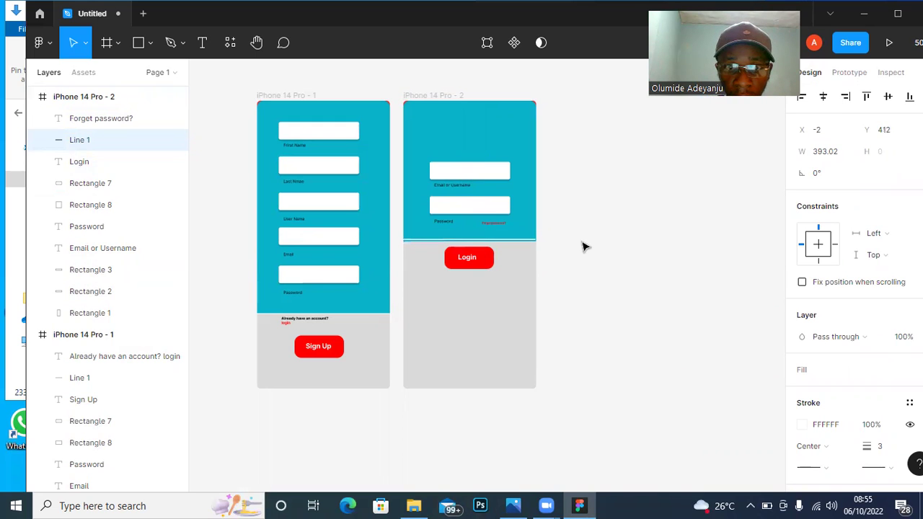
Move the sign-up frame's white dividing line up to Y 627, slightly above the grey area.
click(349, 317)
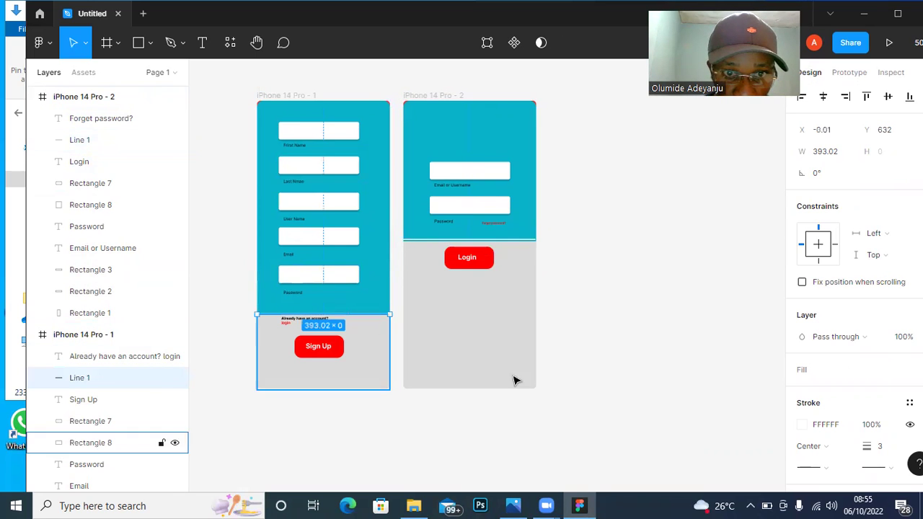
key(Up)
key(Up)
key(Up)
key(Up)
key(Up)
key(Up)
key(Up)
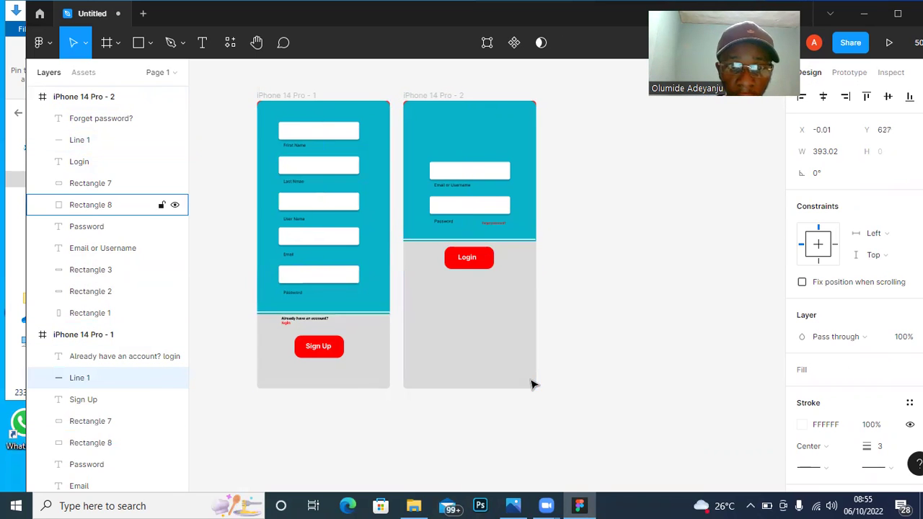
click(642, 334)
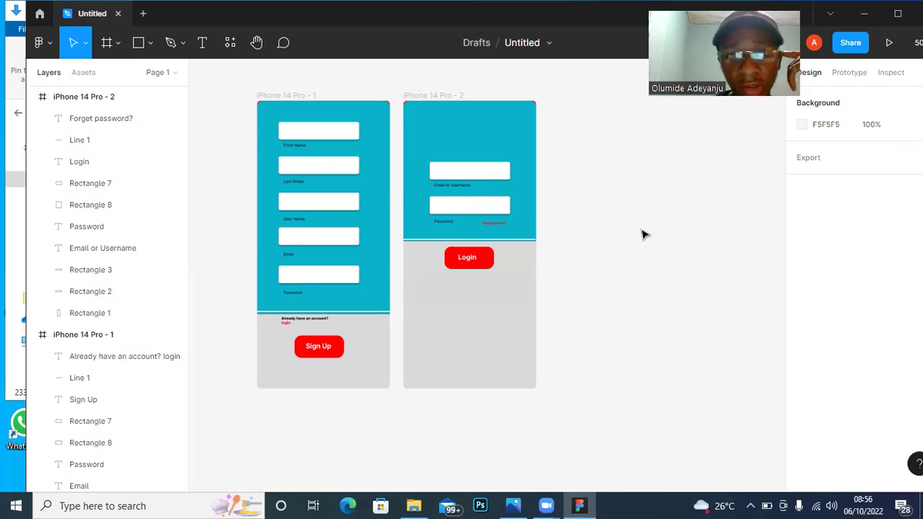
click(342, 315)
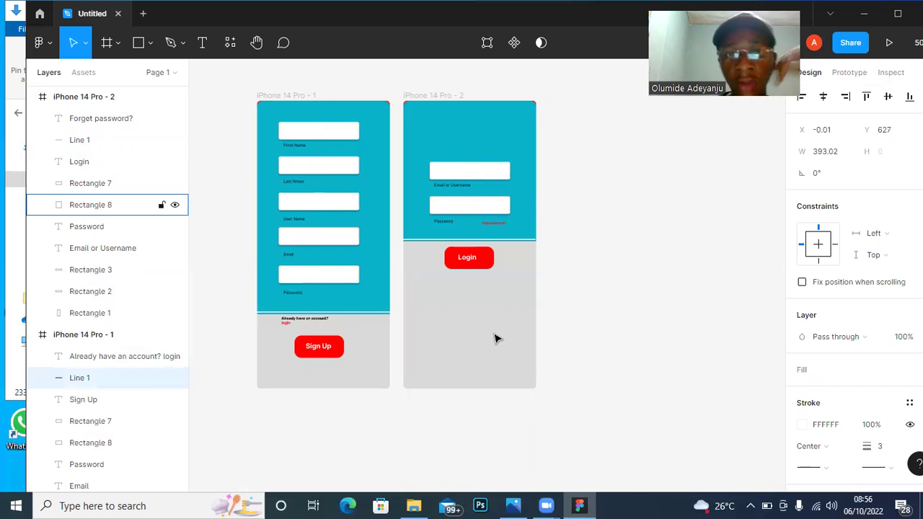
click(608, 279)
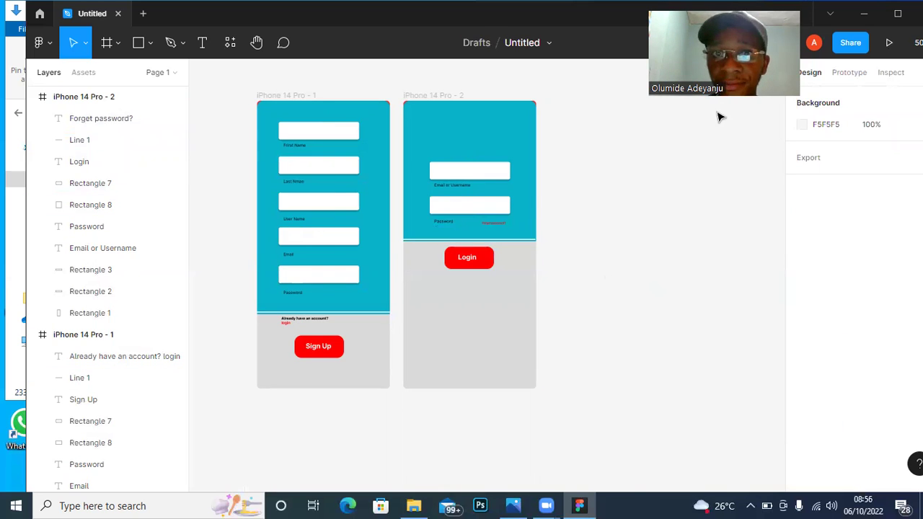